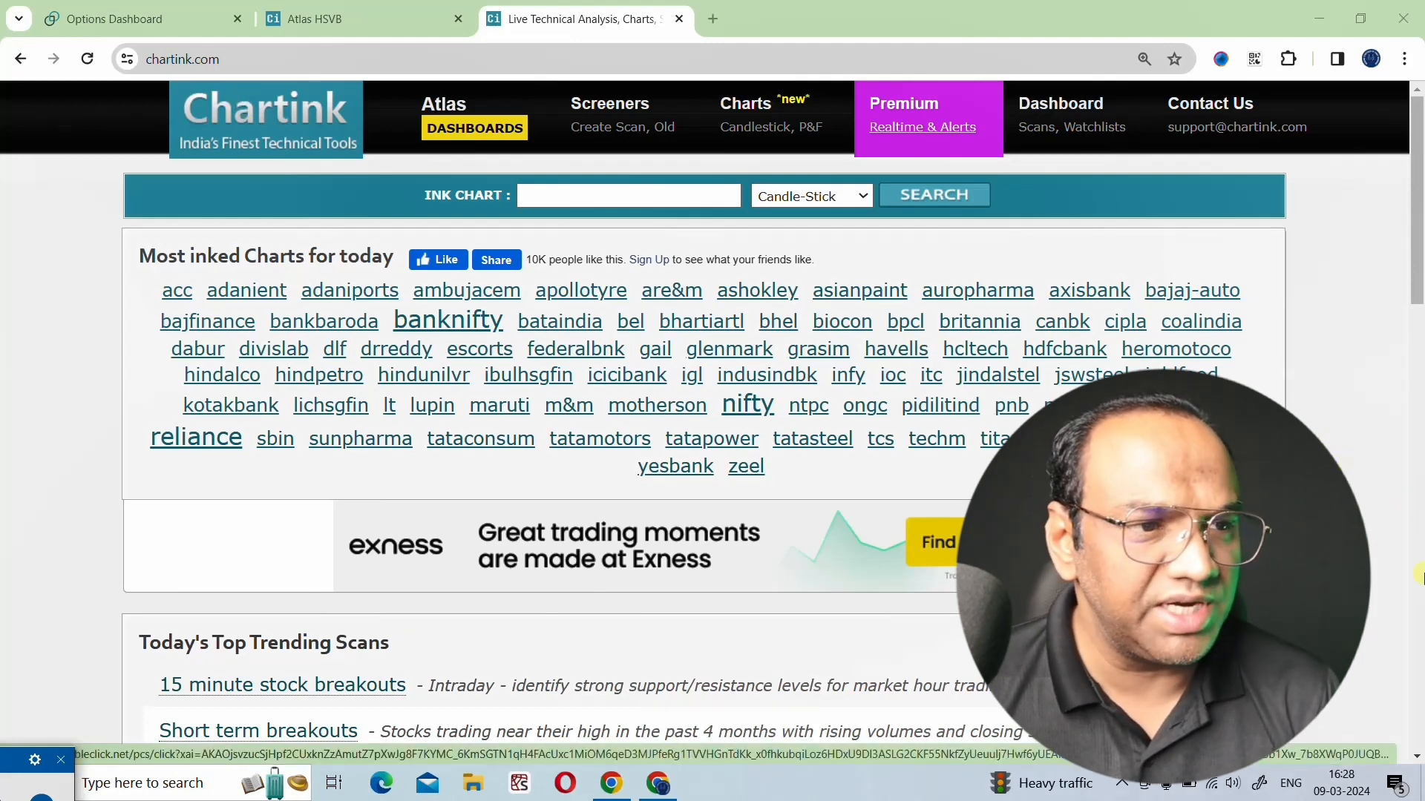
- Open the page for creating a new scan and review the available stock segments, keeping cash selected
{"action": "left_click", "coordinate": [605, 130]}
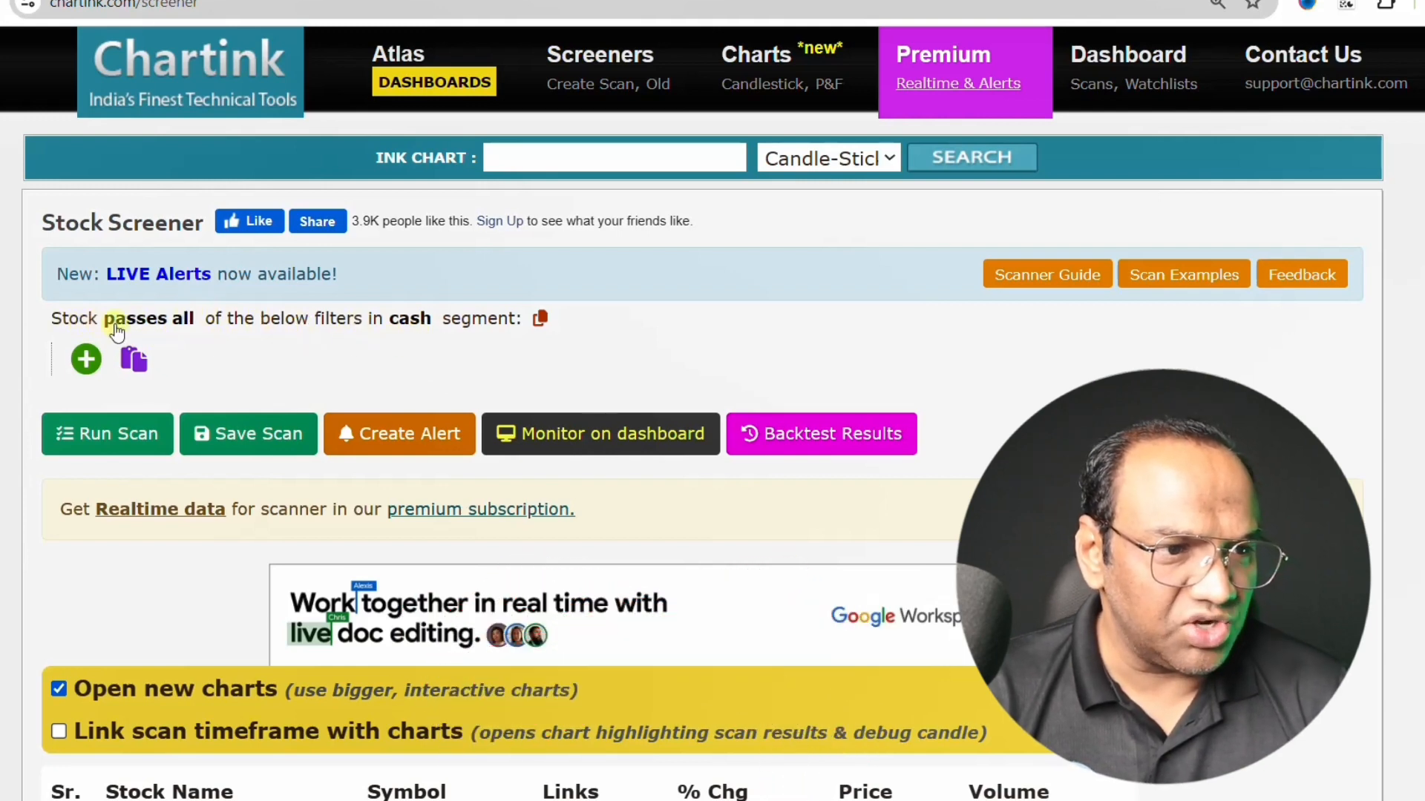
{"action": "left_click", "coordinate": [412, 318]}
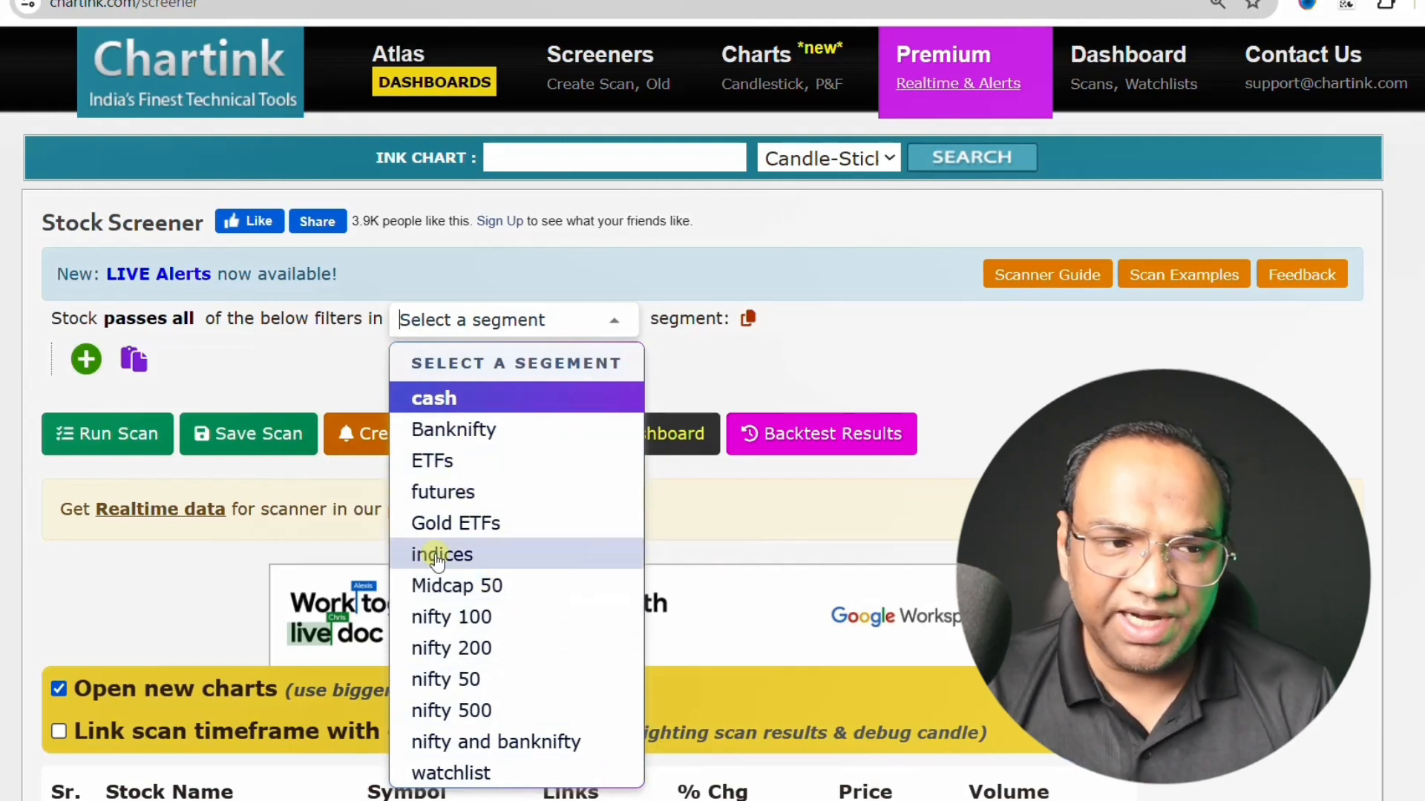
{"action": "scroll", "coordinate": [505, 599], "scroll_direction": "down", "scroll_amount": 3}
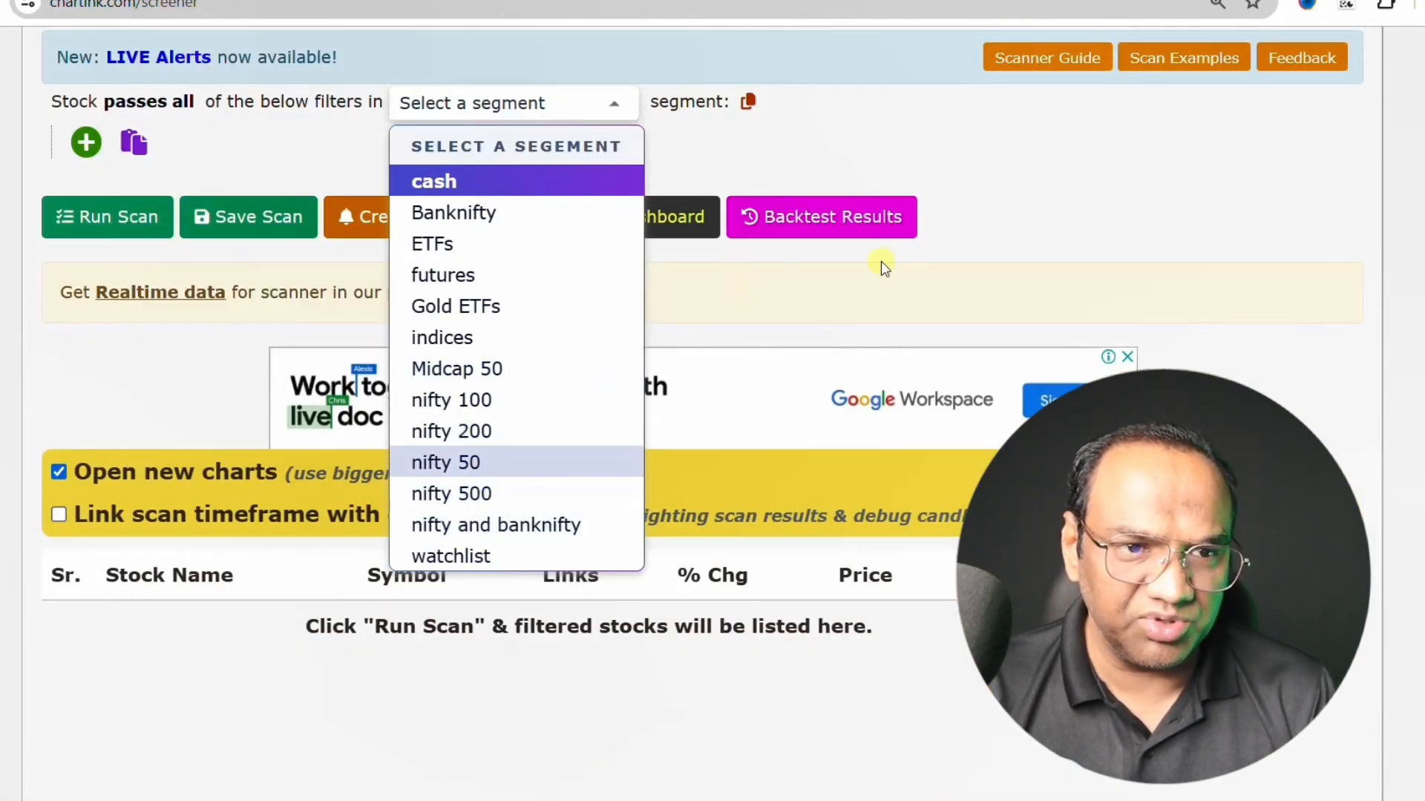
{"action": "left_click", "coordinate": [1039, 214]}
{"action": "scroll", "coordinate": [1011, 213], "scroll_direction": "up", "scroll_amount": 3}
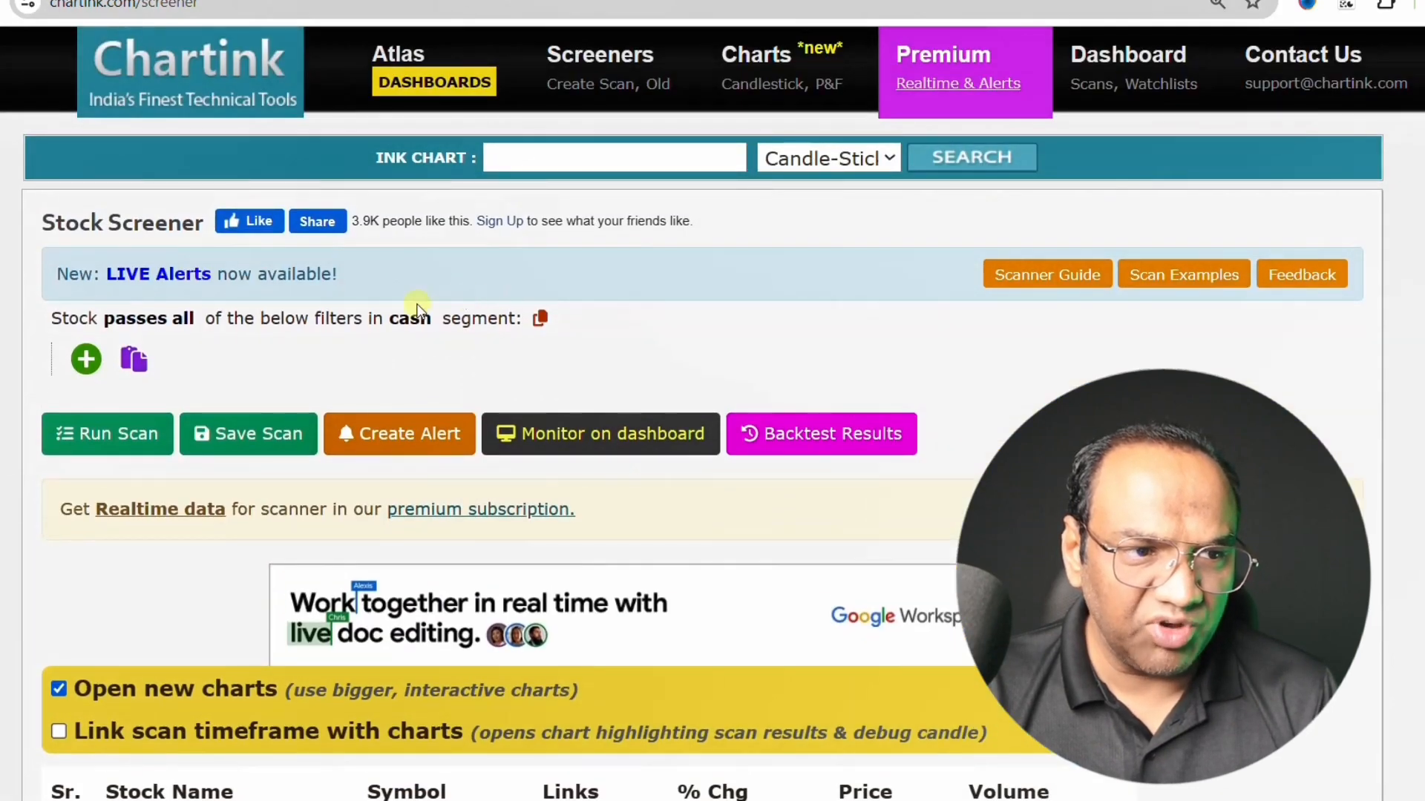
{"action": "left_click", "coordinate": [415, 319]}
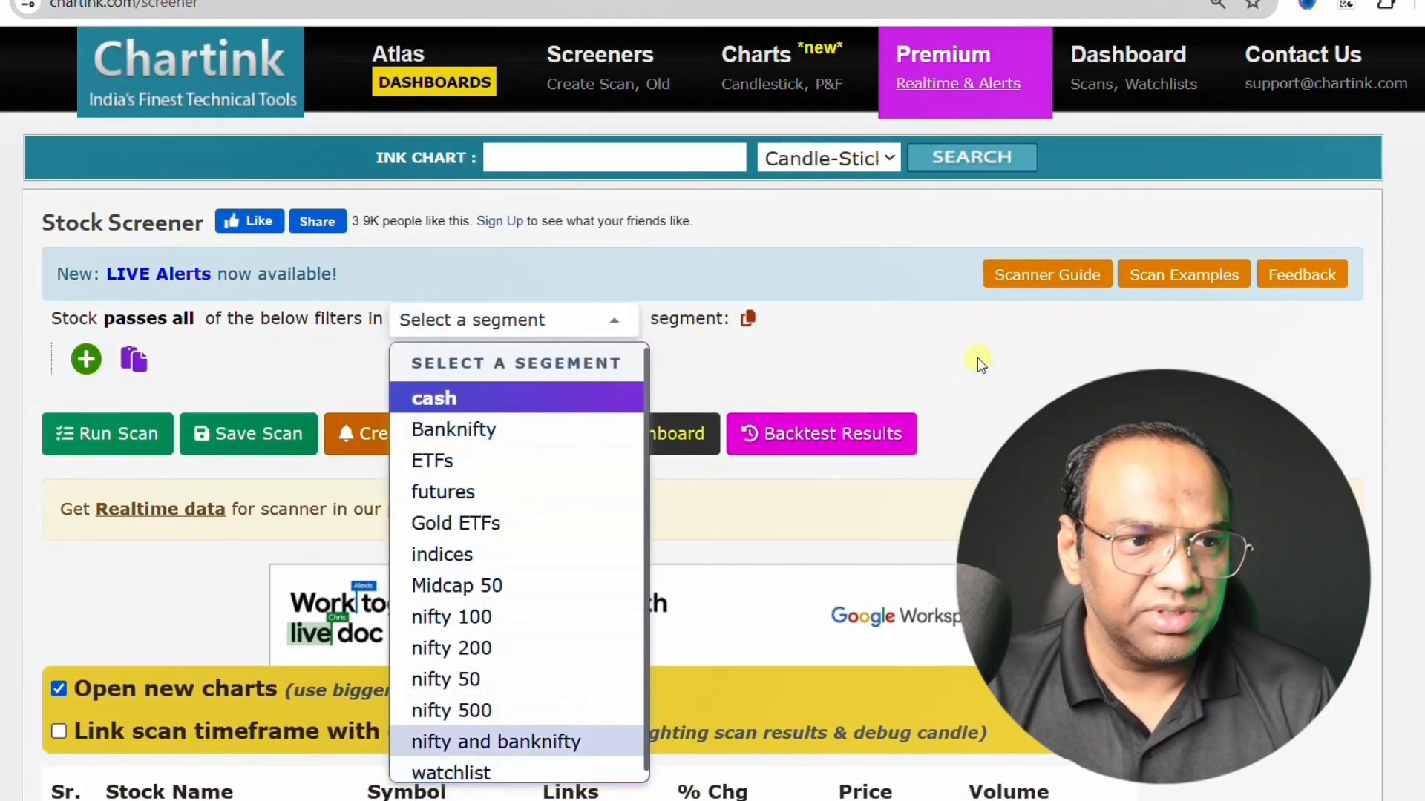
{"action": "left_click", "coordinate": [976, 359]}
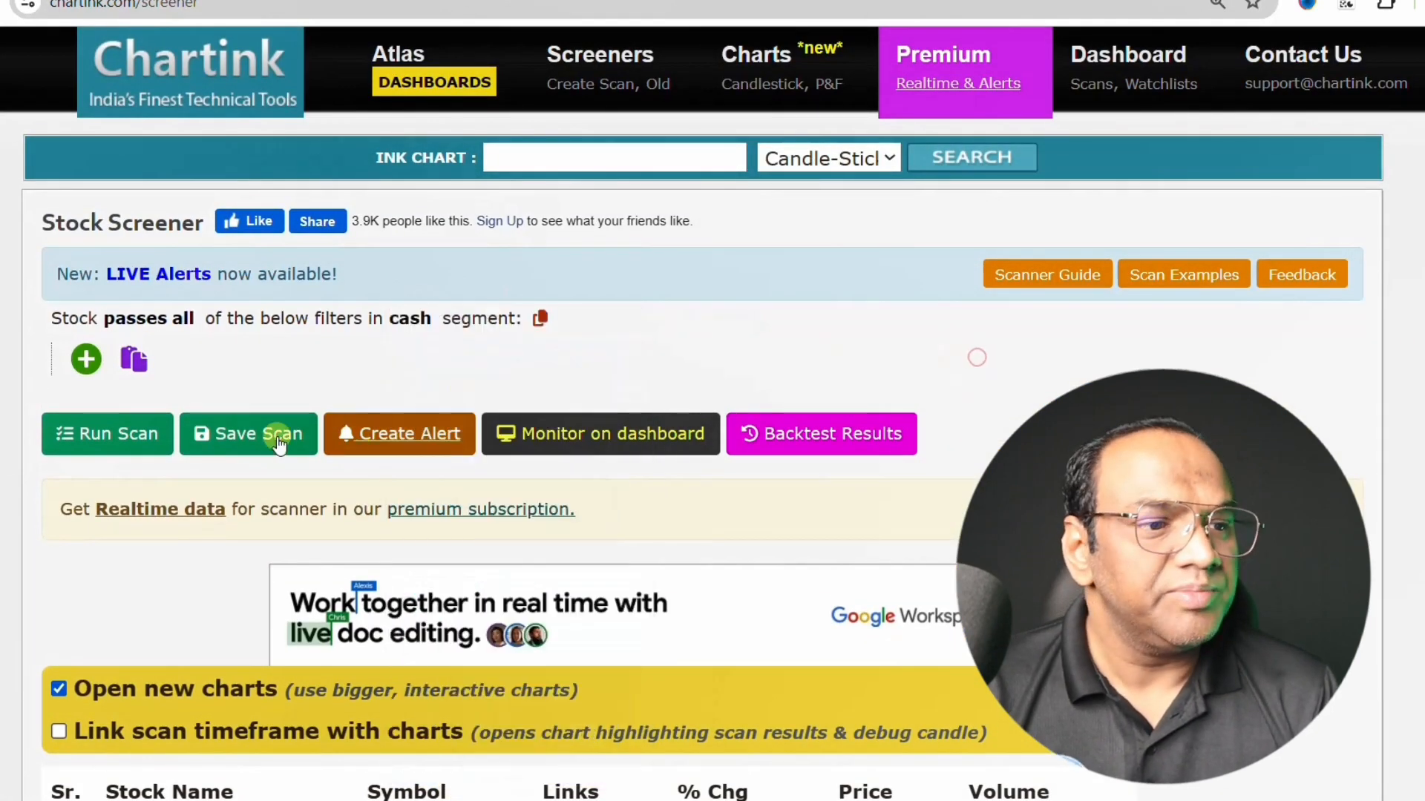
- Add a filter on Yearly PE Ratio with the Less than comparison
{"action": "left_click", "coordinate": [86, 360]}
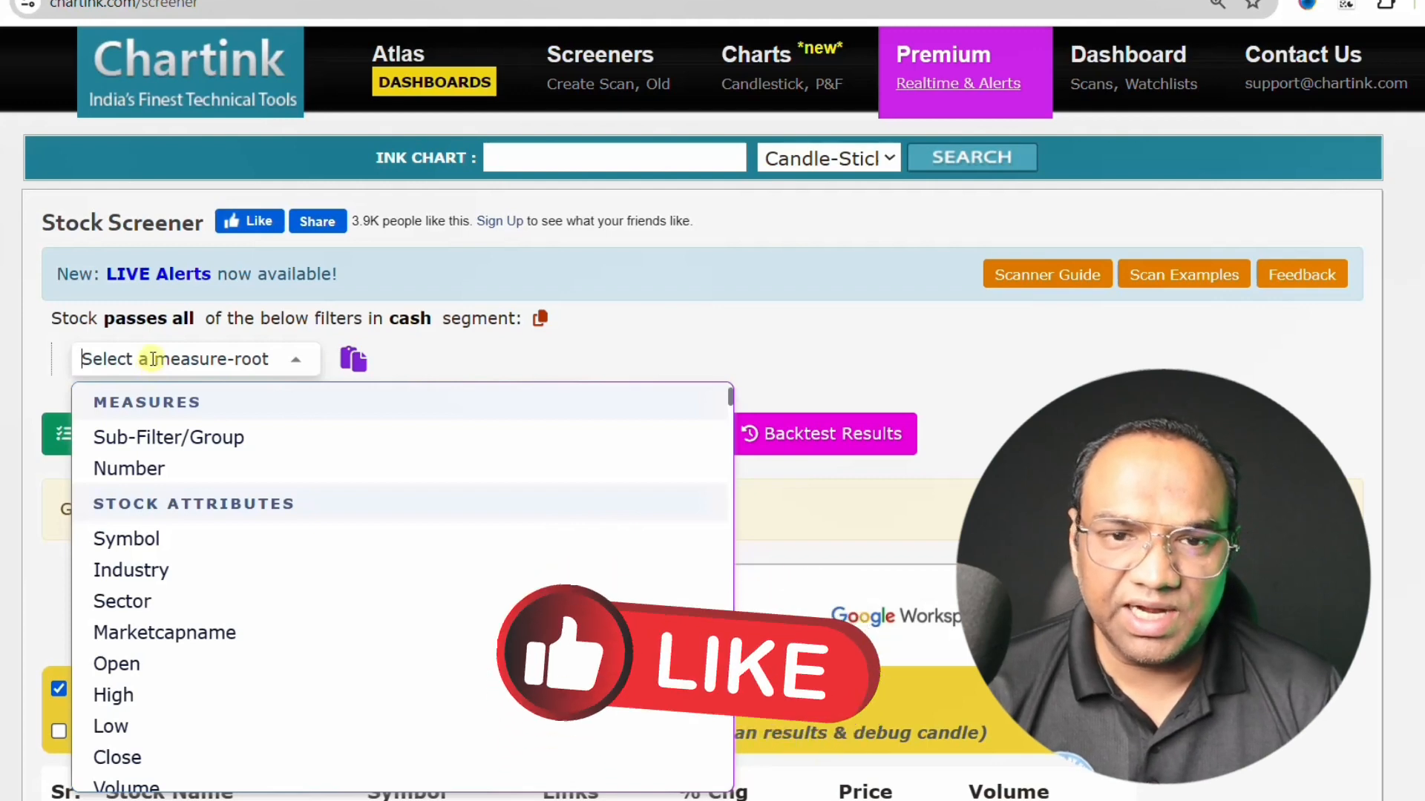
{"action": "type", "text": "year"}
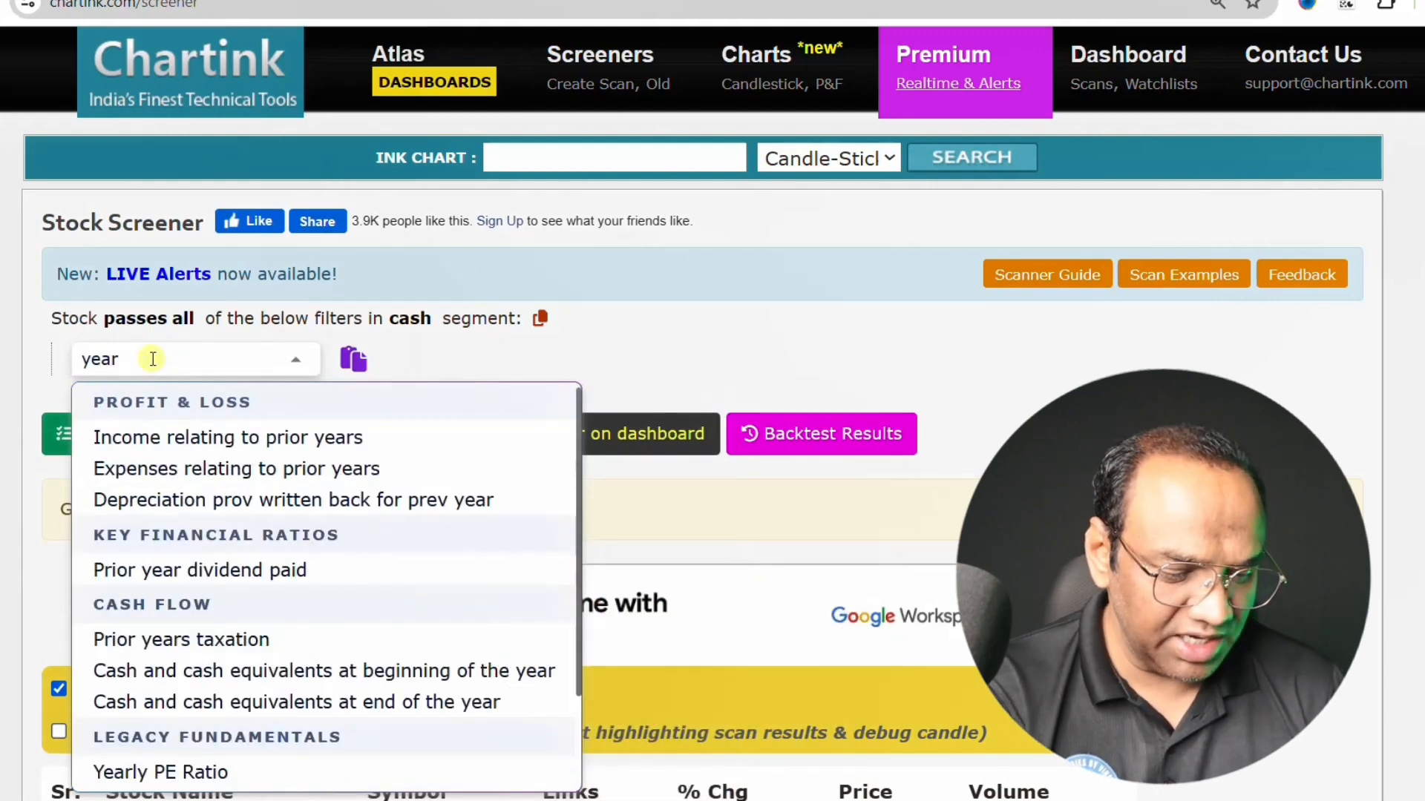
{"action": "type", "text": "ly"}
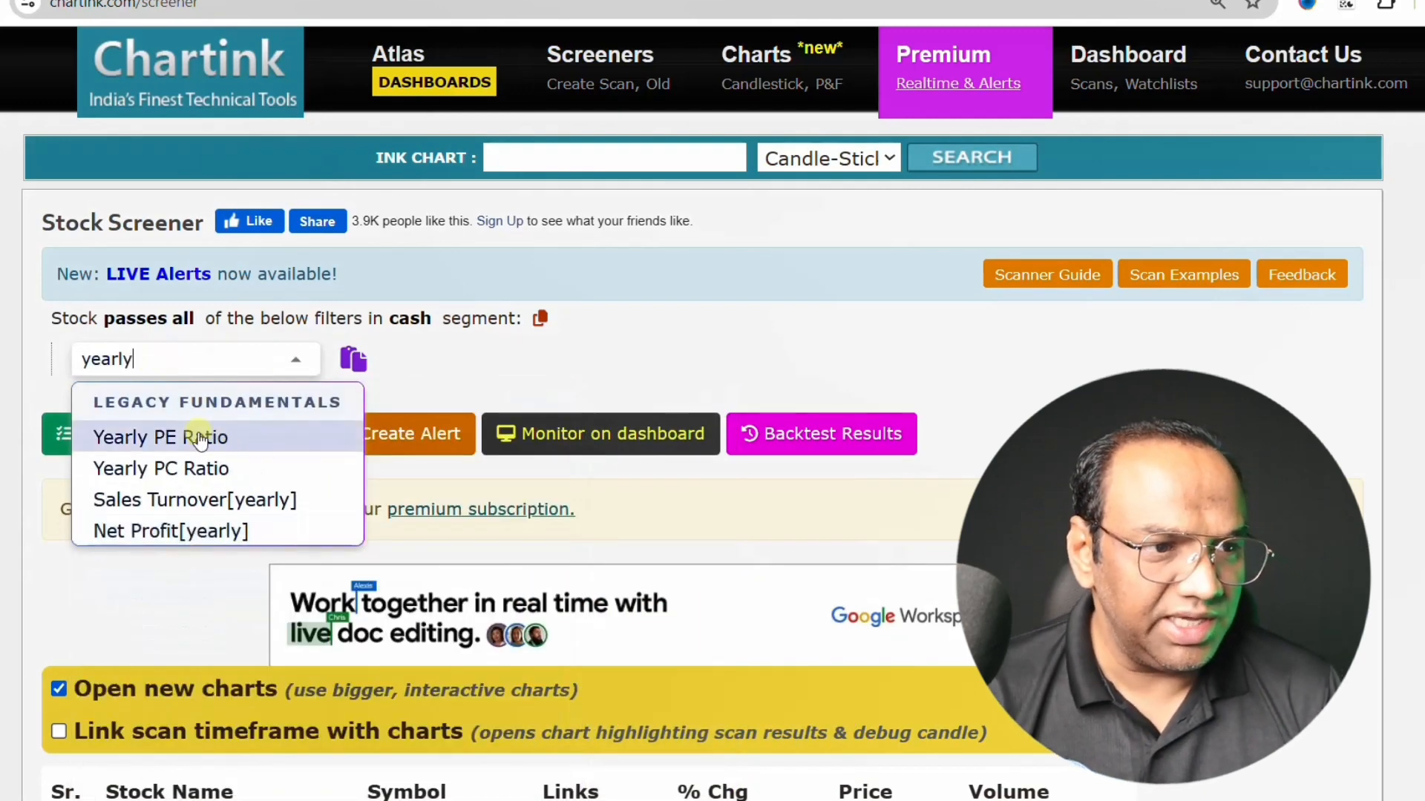
{"action": "left_click", "coordinate": [127, 438]}
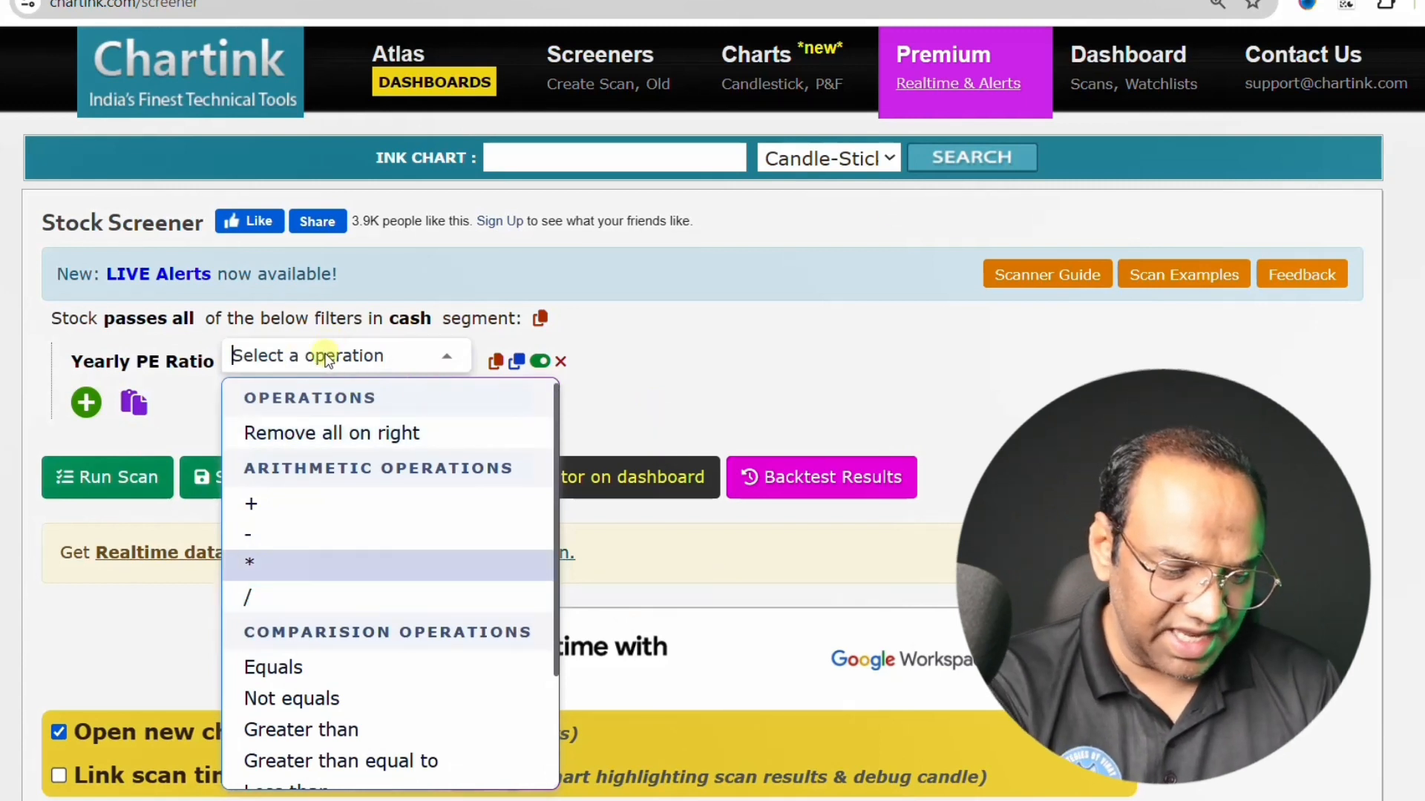
{"action": "type", "text": "le"}
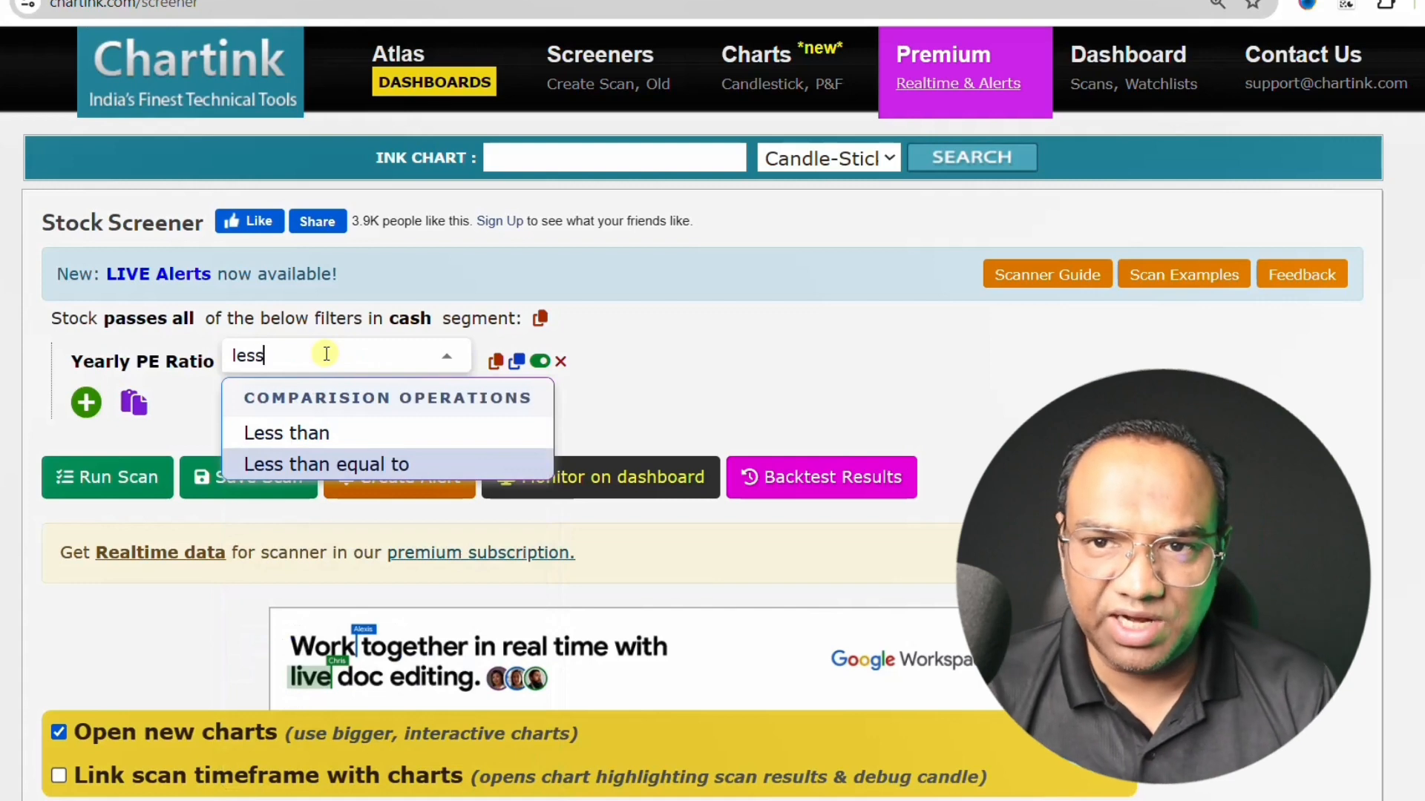
{"action": "type", "text": "ss"}
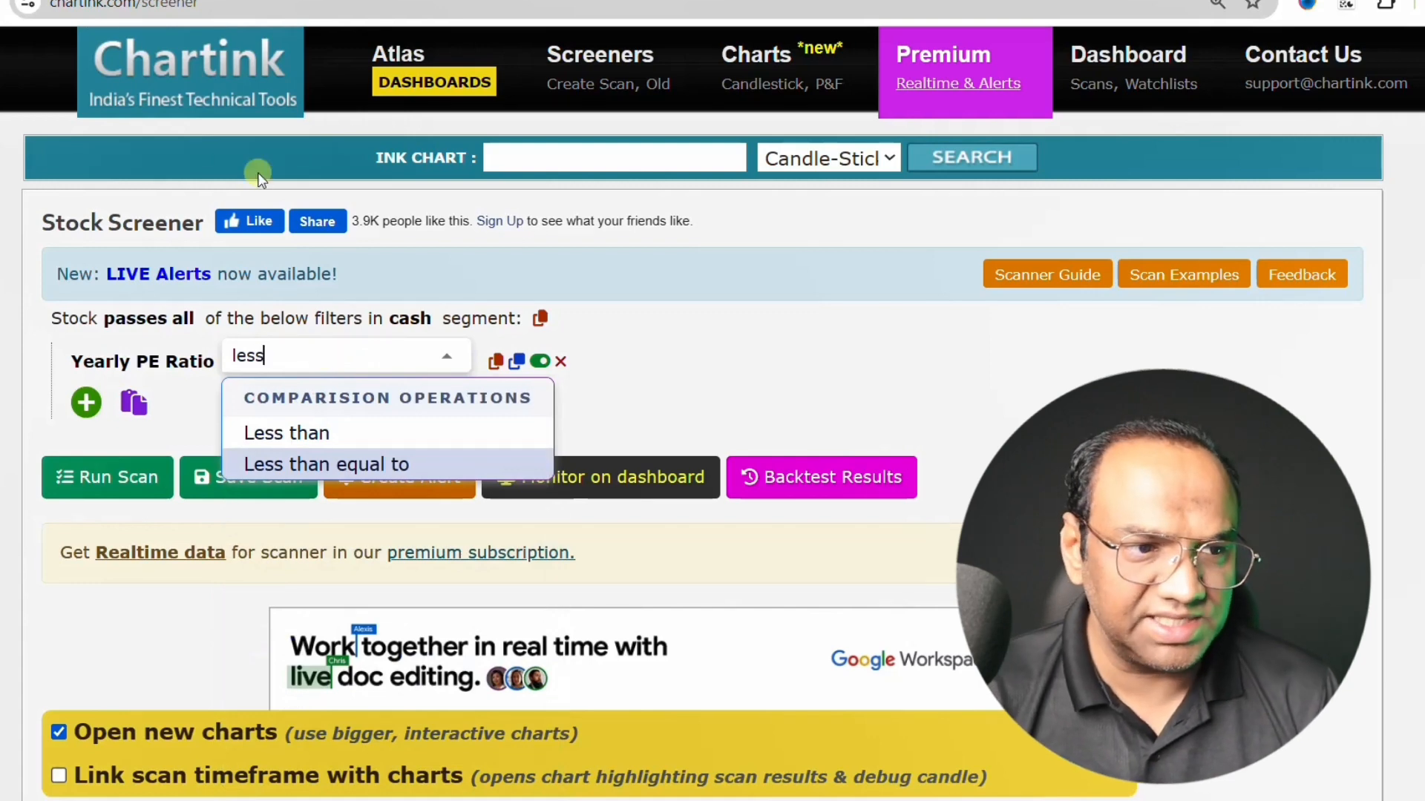
{"action": "left_click", "coordinate": [320, 438]}
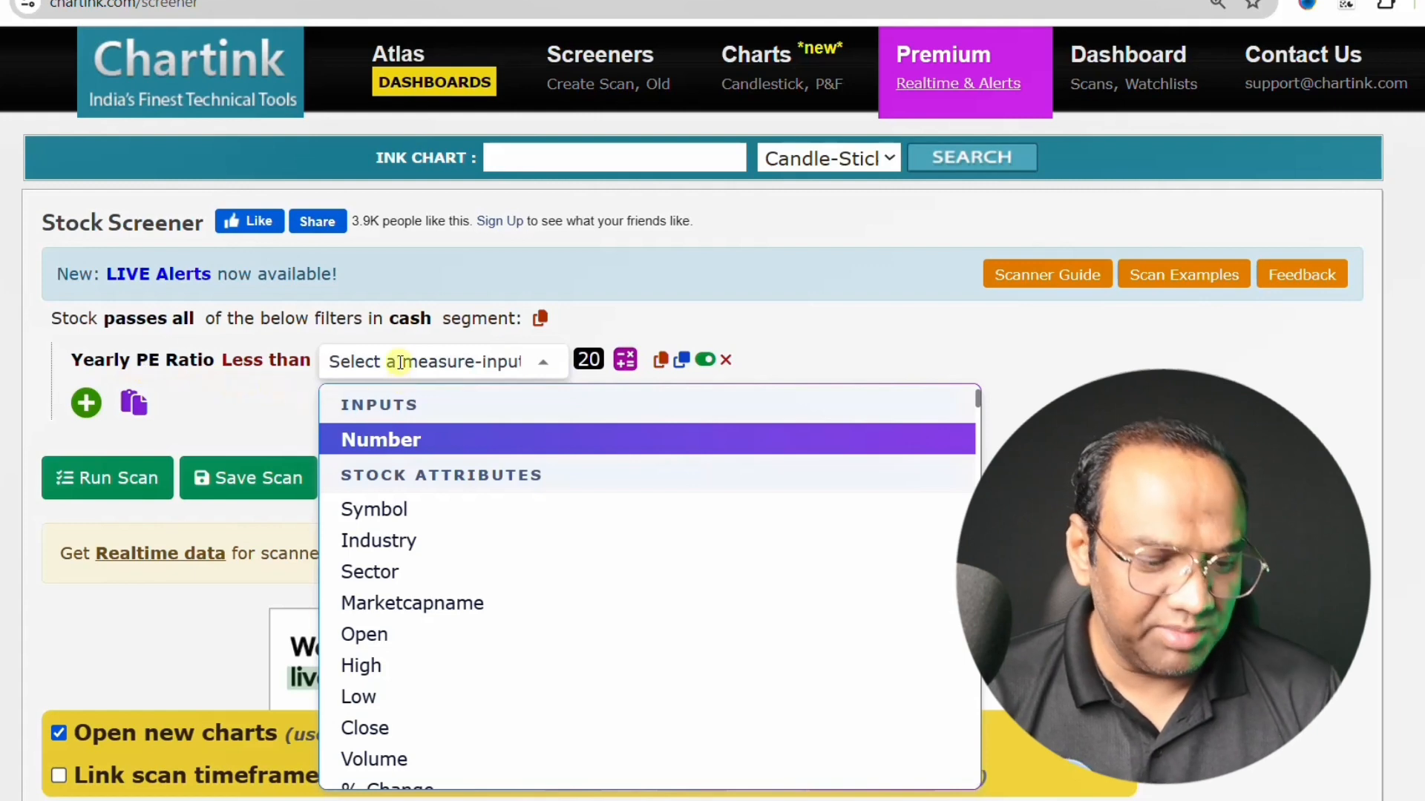
- Compare the Yearly PE Ratio filter against a Number and set it to 10
{"action": "type", "text": "num"}
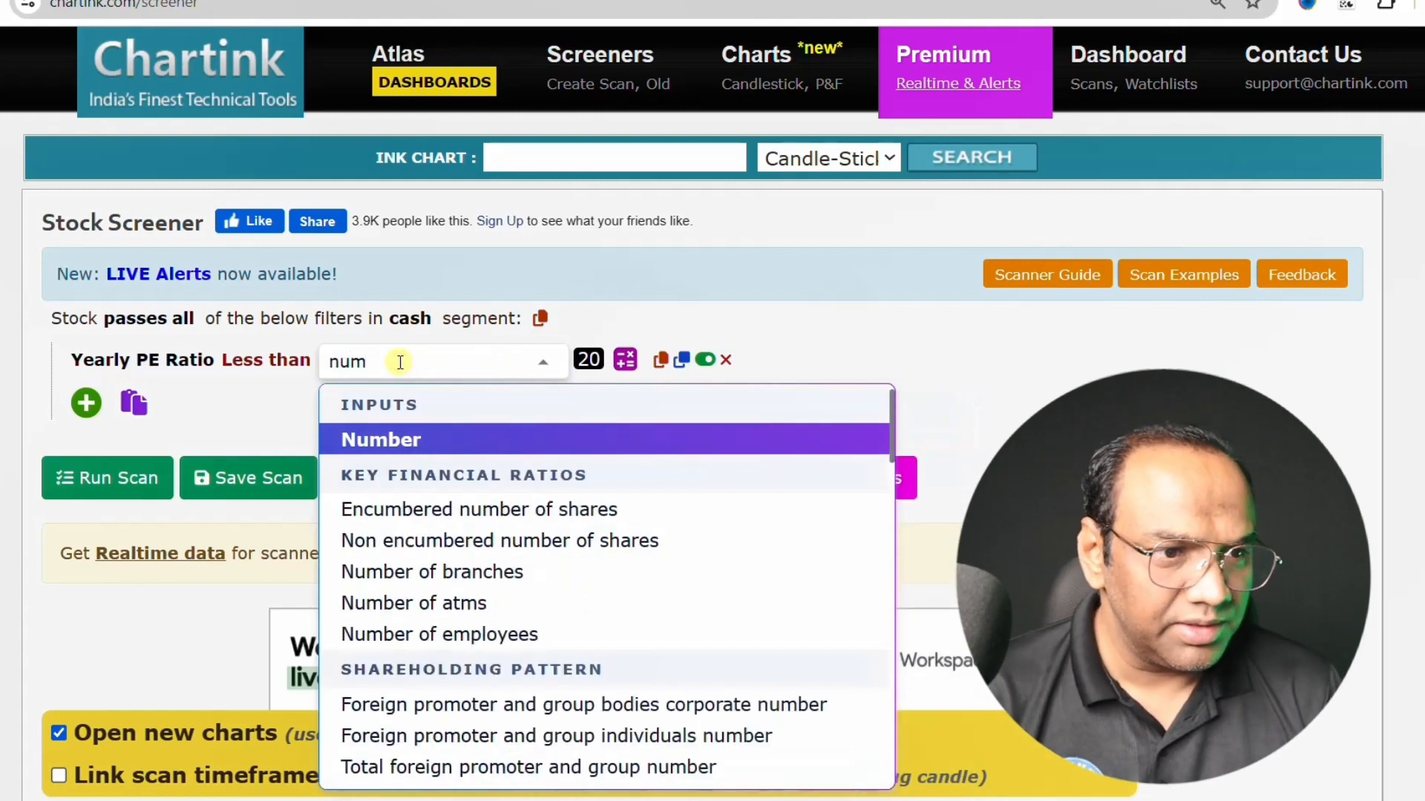
{"action": "left_click", "coordinate": [376, 441]}
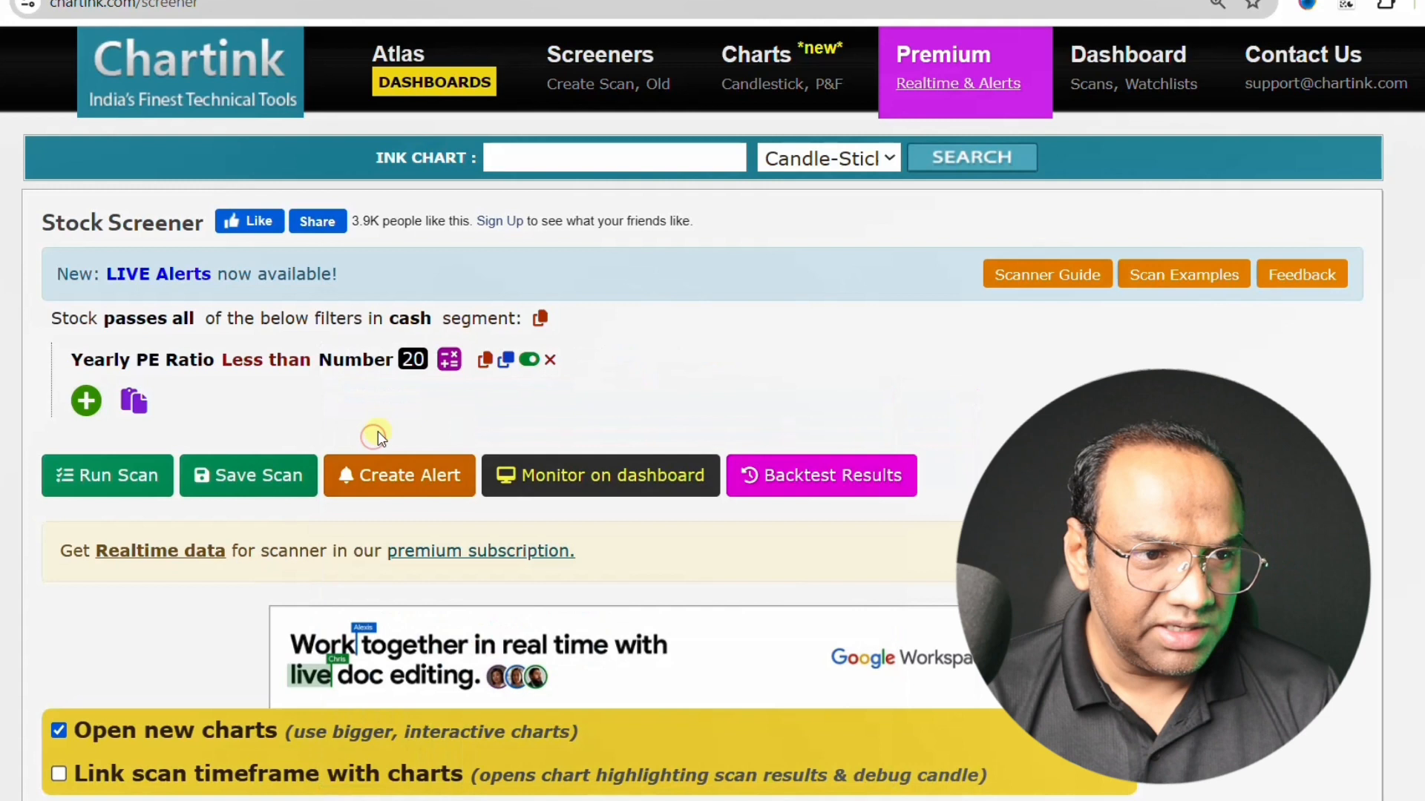
{"action": "left_click", "coordinate": [415, 362]}
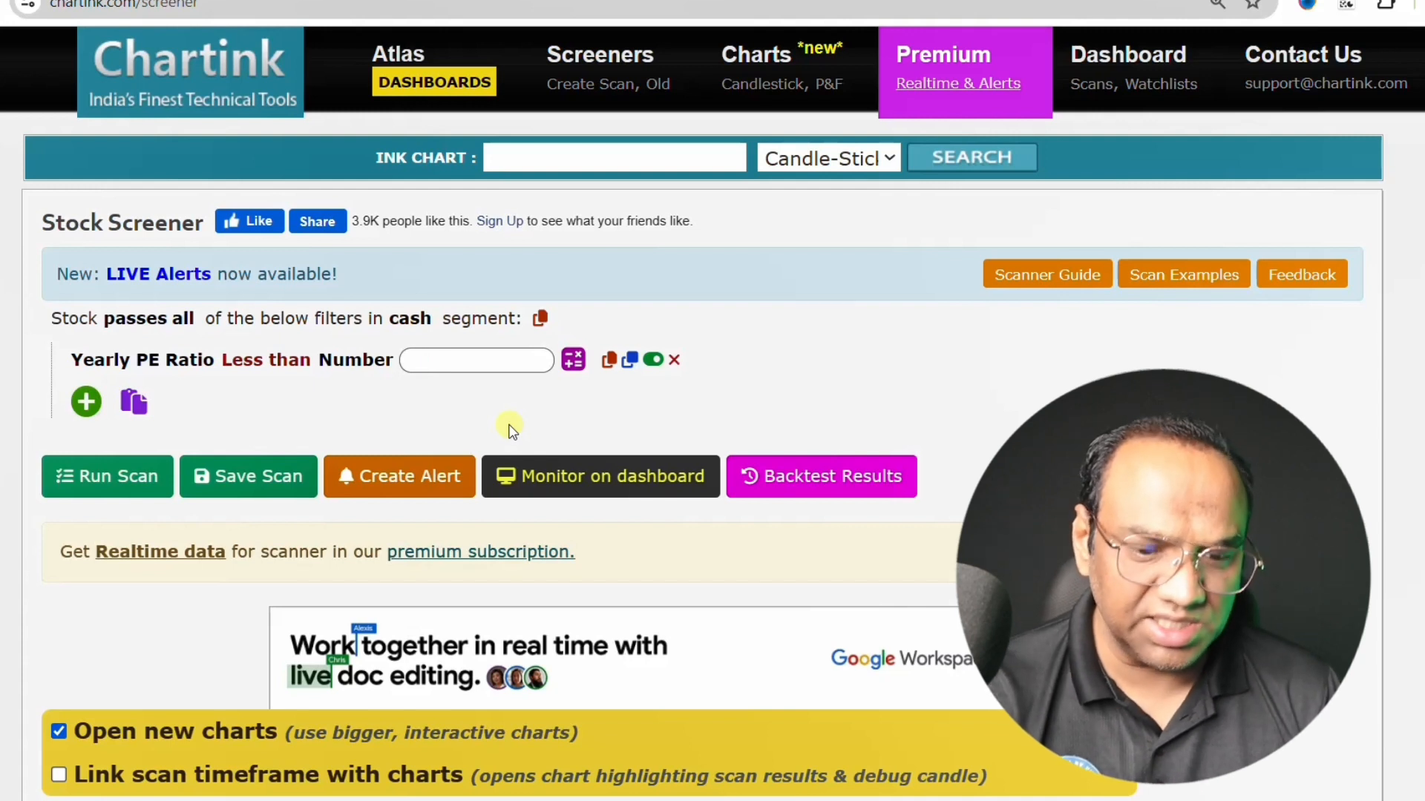
{"action": "type", "text": "10"}
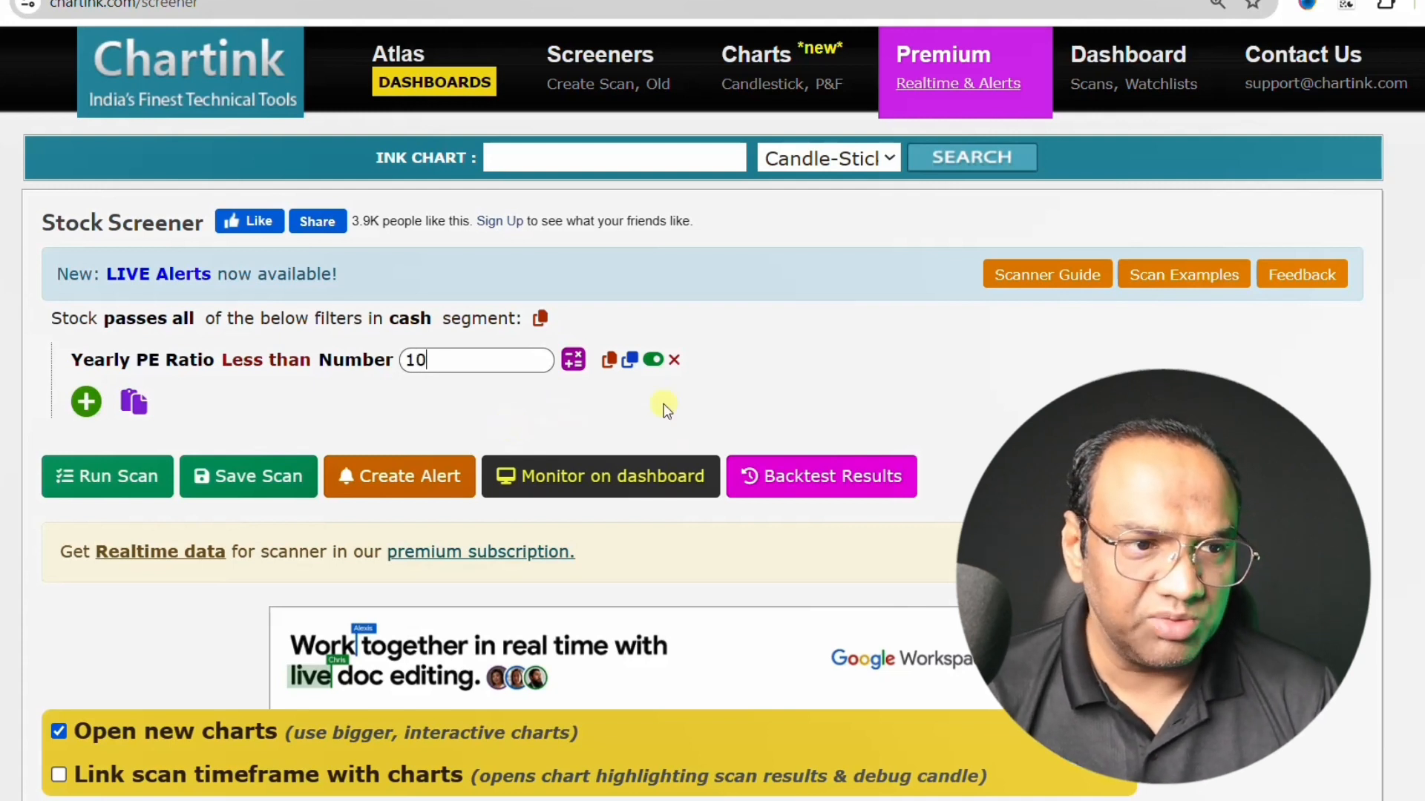
{"action": "left_click", "coordinate": [583, 399]}
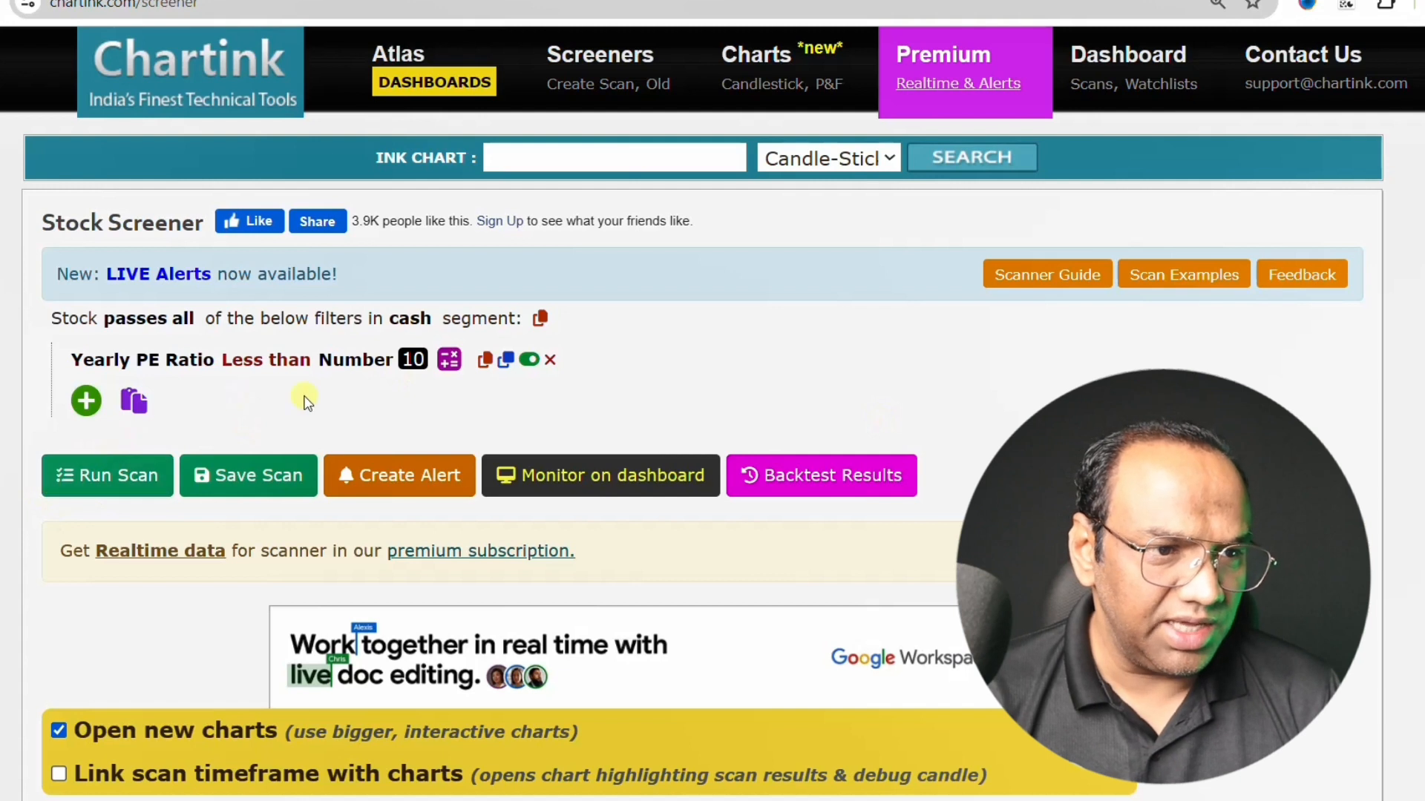
- Add a second filter on Earning Per Share[EPS] with the Greater than comparison
{"action": "left_click", "coordinate": [86, 401]}
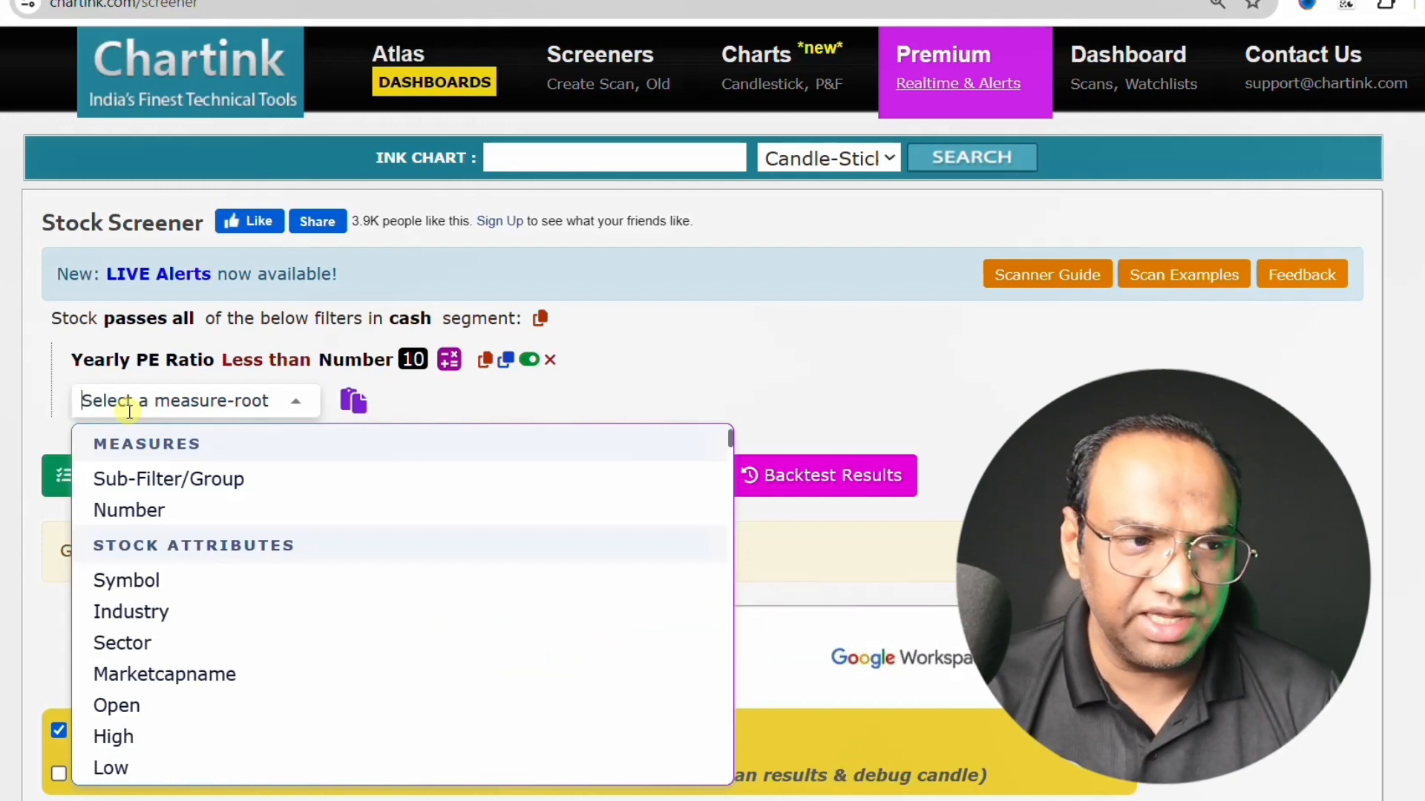
{"action": "type", "text": "eps"}
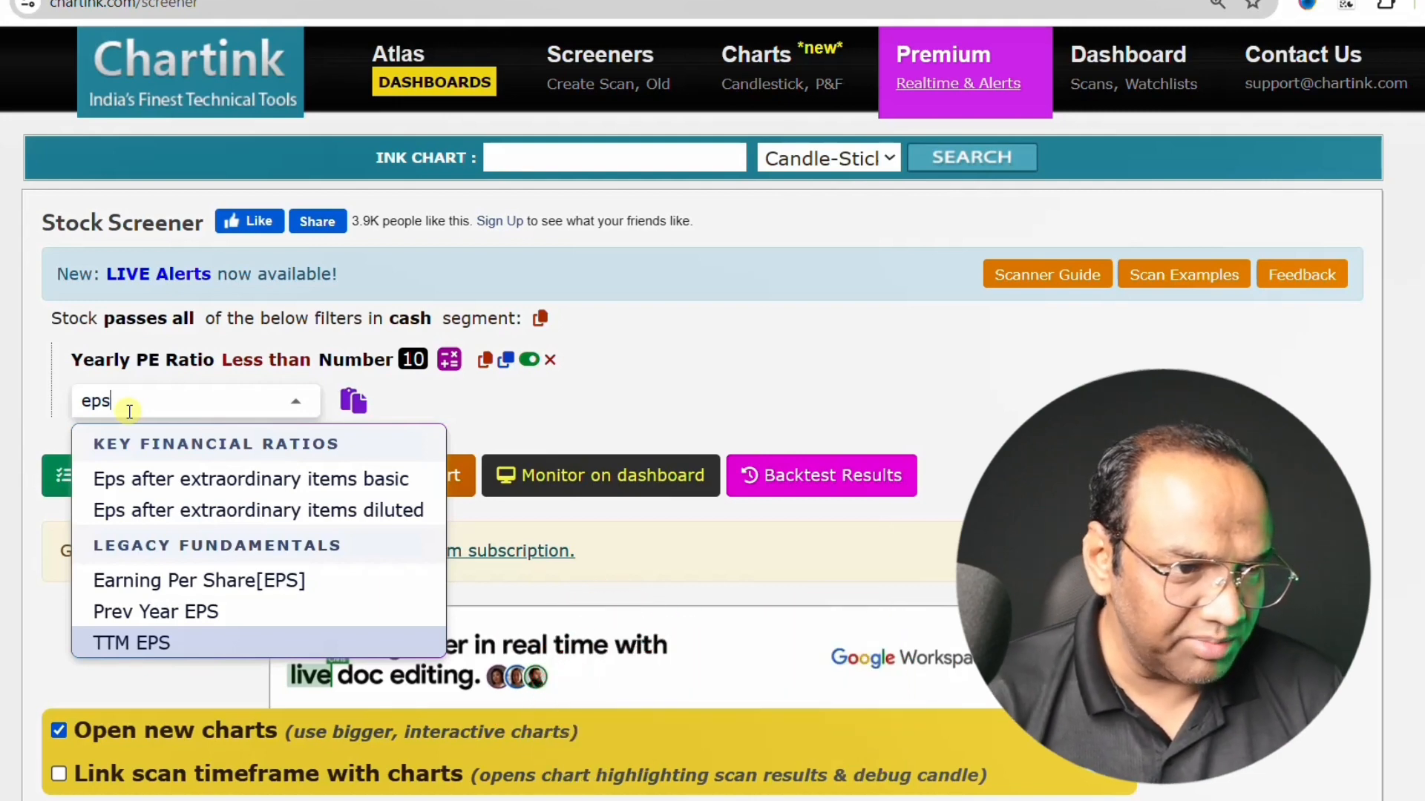
{"action": "left_click", "coordinate": [200, 581]}
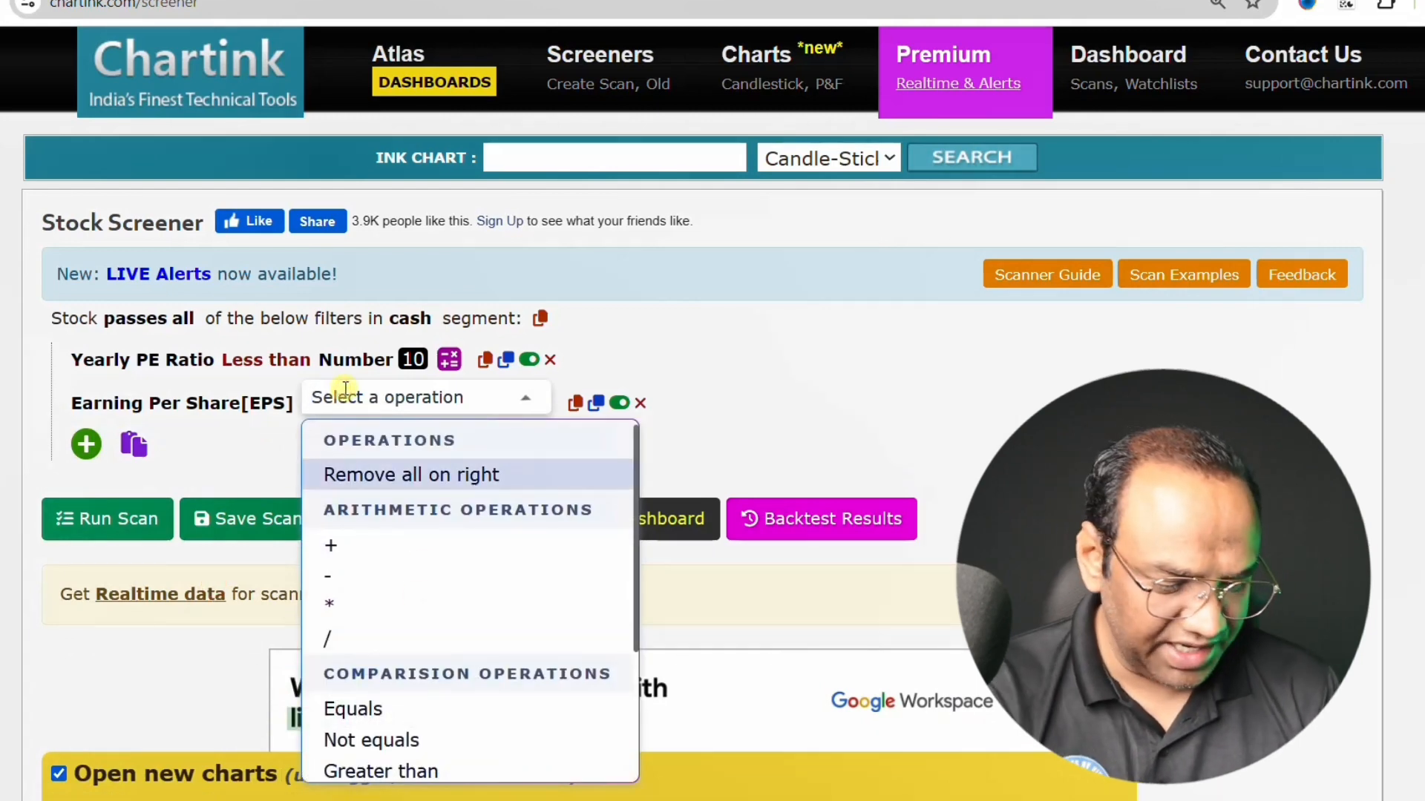
{"action": "type", "text": "gret"}
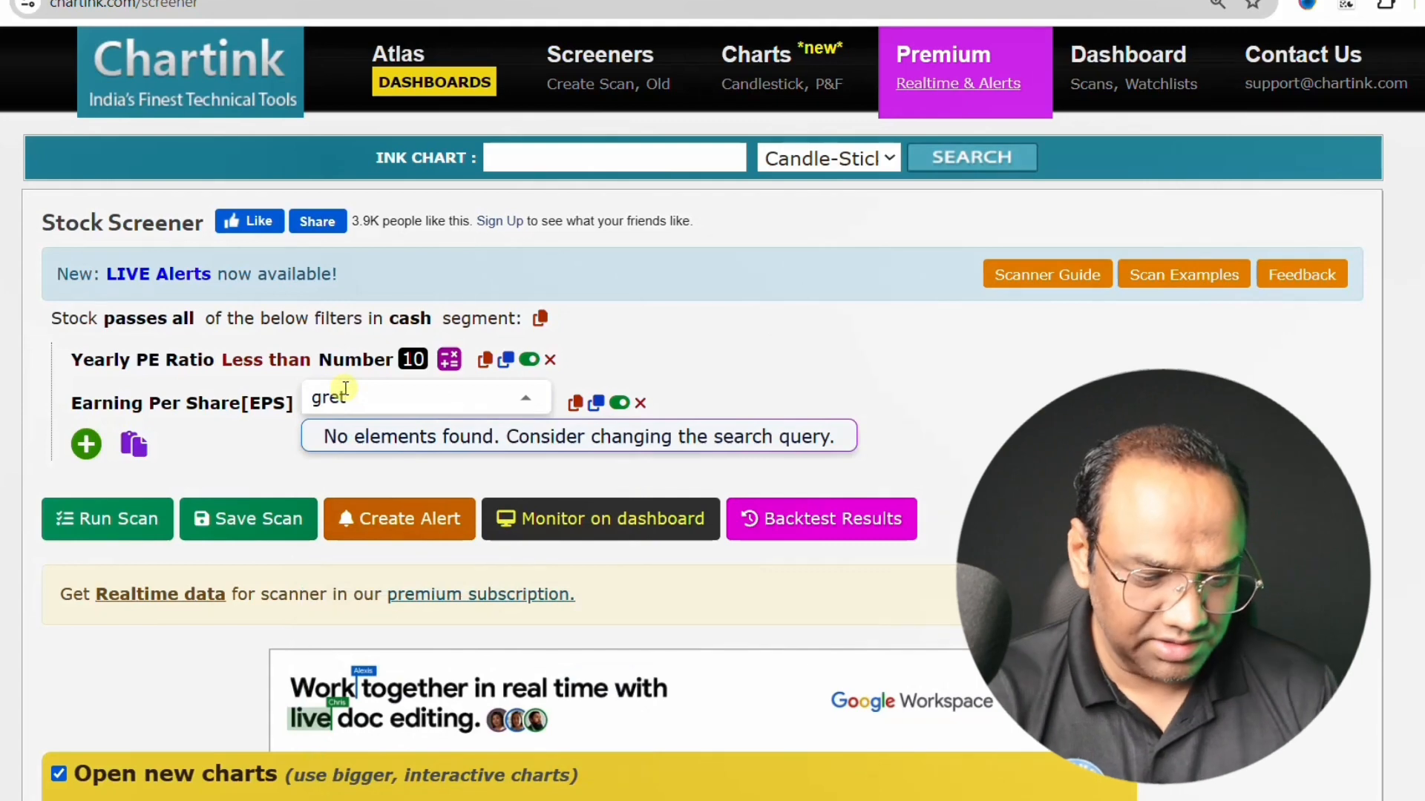
{"action": "key", "text": "BackSpace"}
{"action": "left_click", "coordinate": [422, 475]}
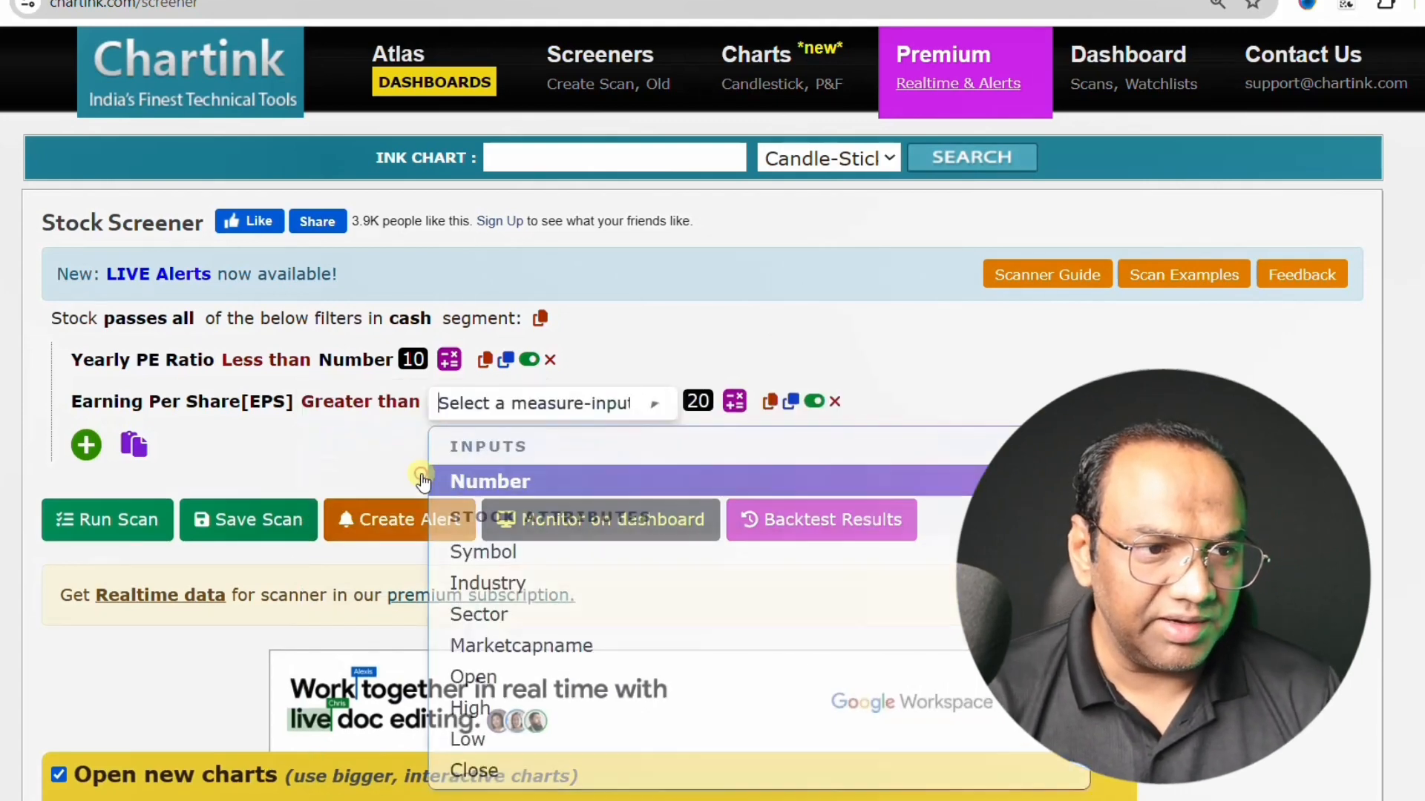
- Compare the Earning Per Share filter against a Number and set it to 10
{"action": "left_click", "coordinate": [468, 481]}
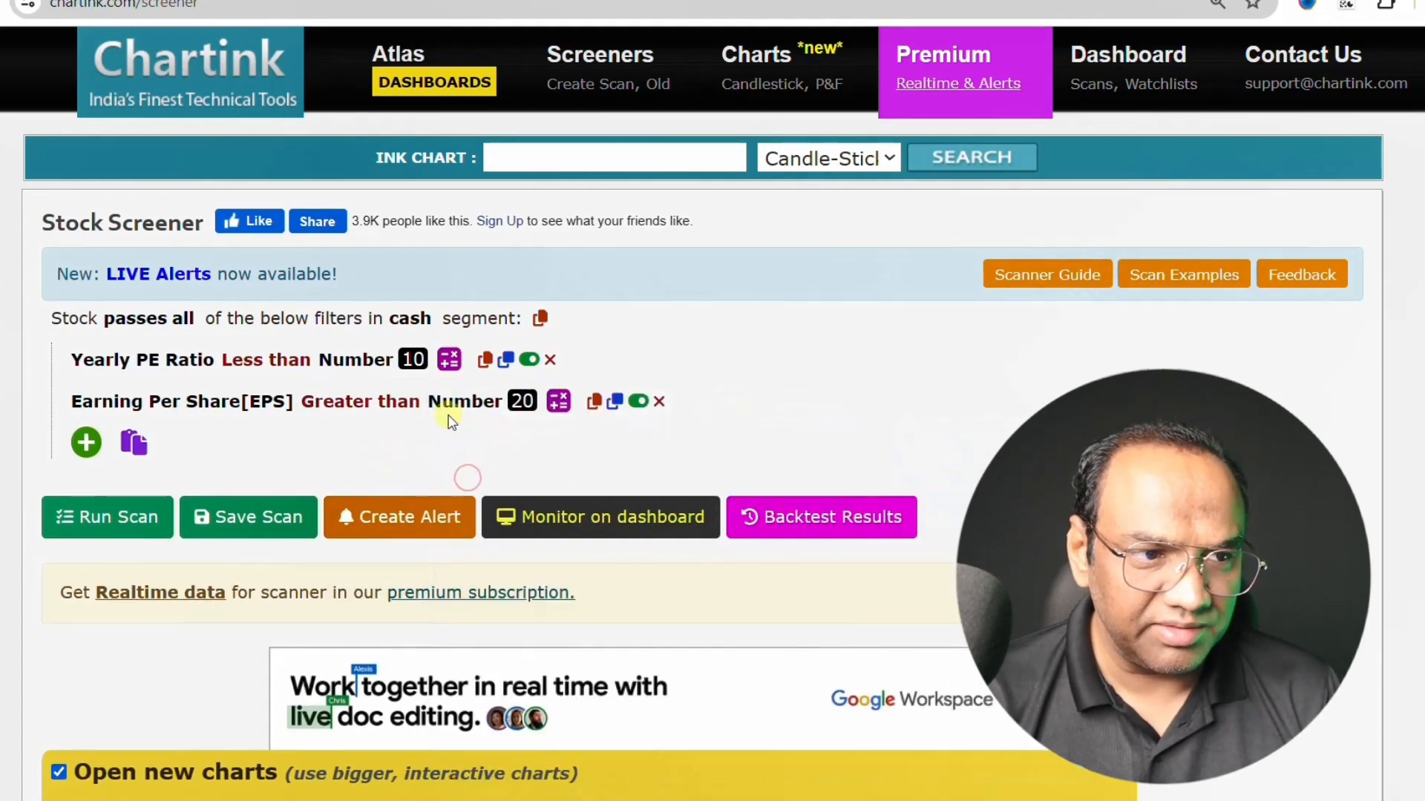
{"action": "left_click", "coordinate": [522, 403]}
{"action": "key", "text": "BackSpace"}
{"action": "key", "text": "BackSpace"}
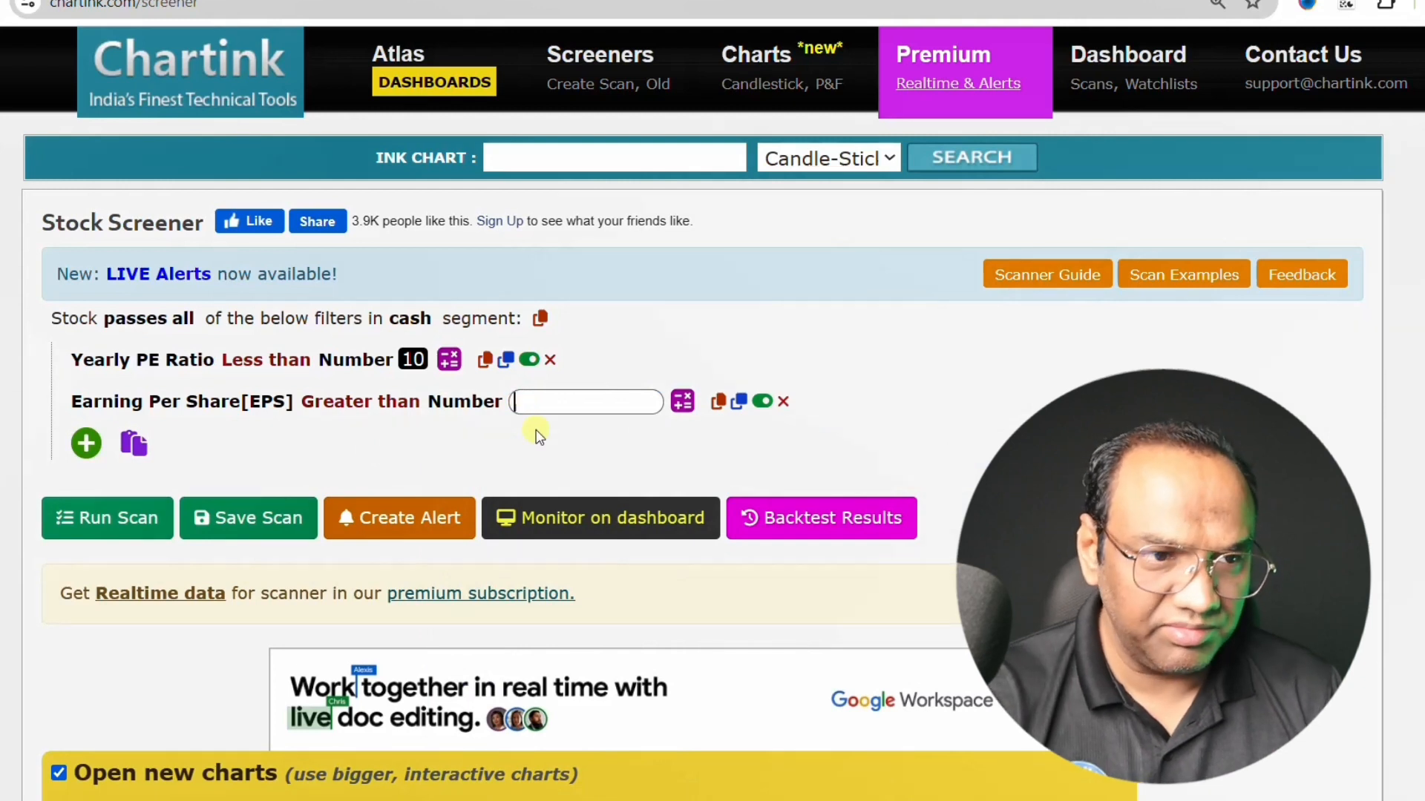
{"action": "type", "text": "10"}
{"action": "left_click", "coordinate": [531, 455]}
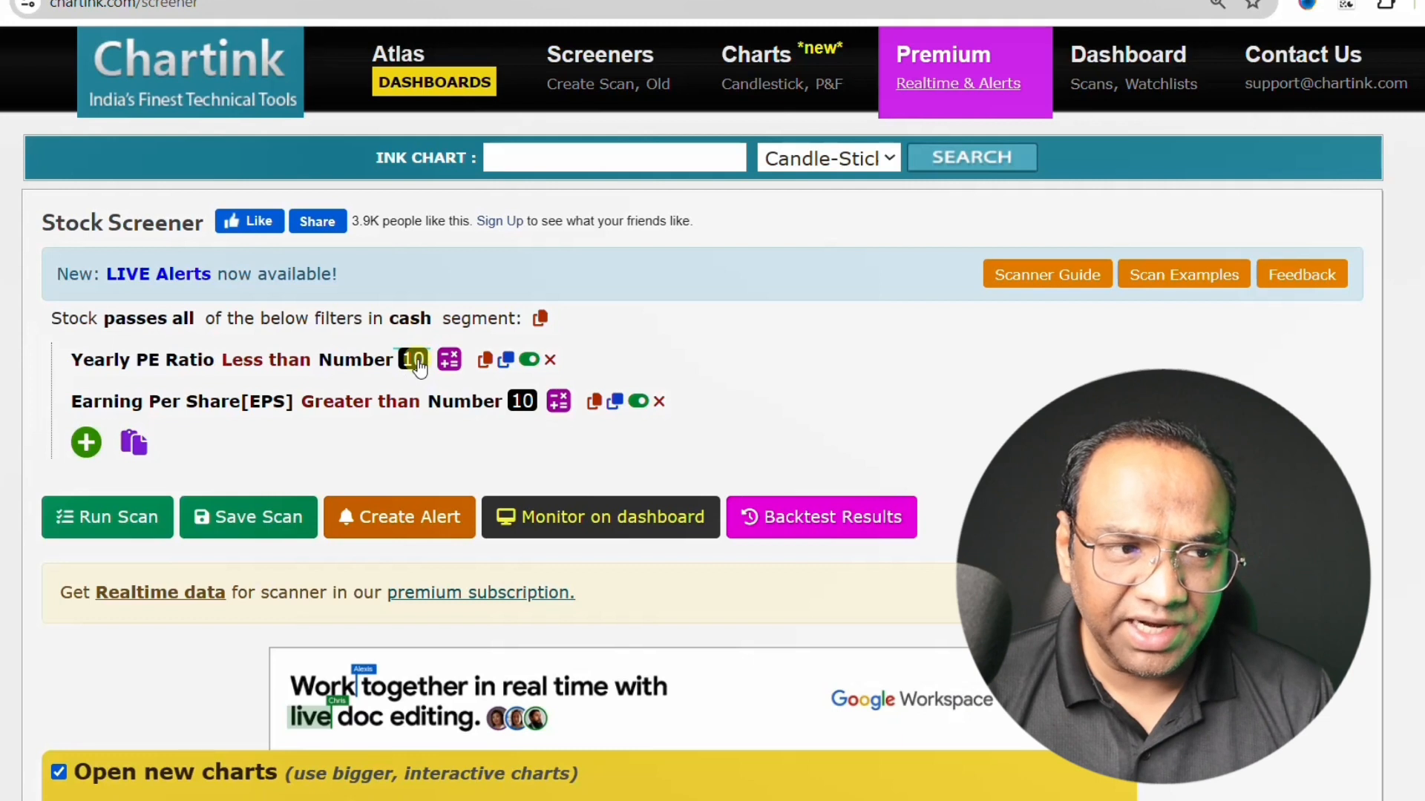
- Run the scan on the cash segment and look through the list of filtered stocks
{"action": "left_click", "coordinate": [108, 531]}
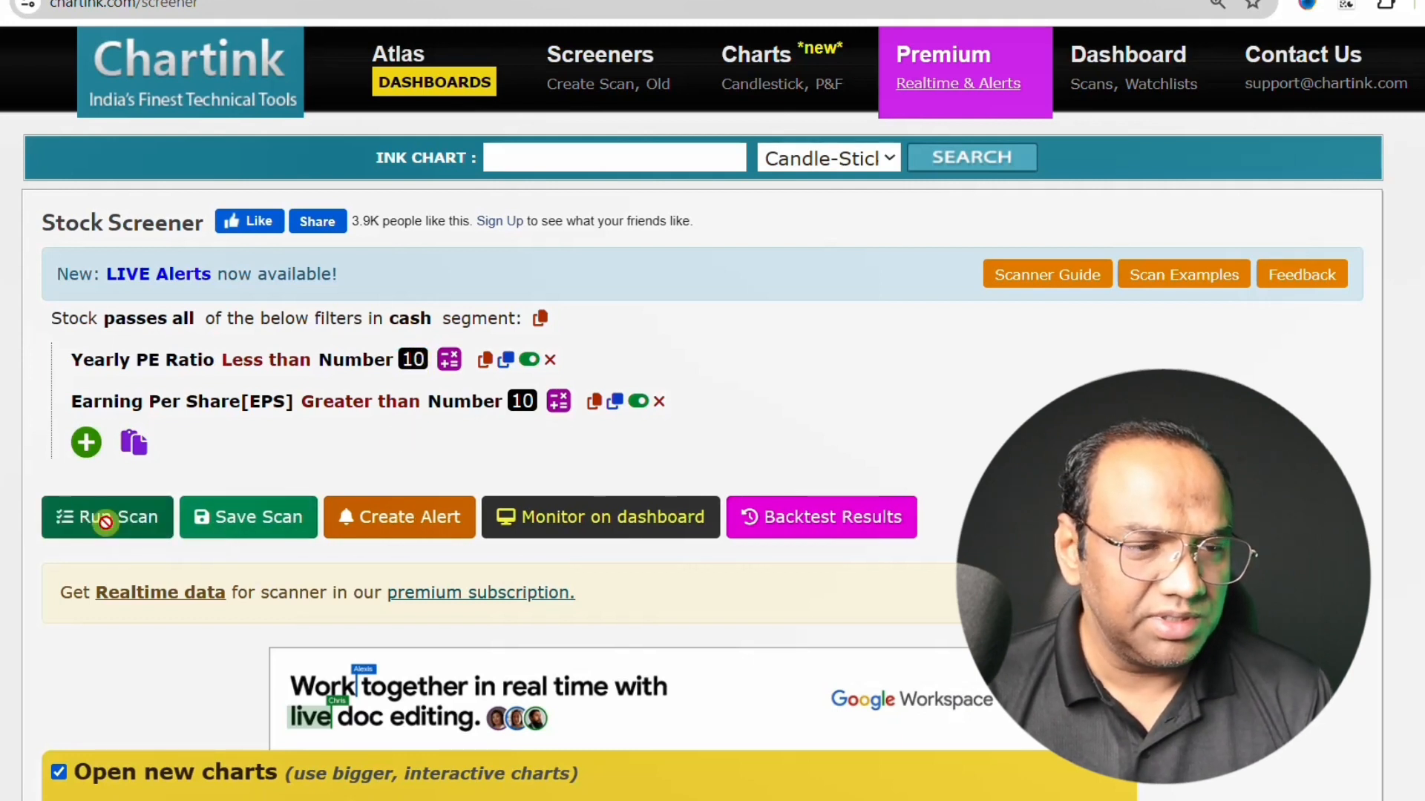
{"action": "scroll", "coordinate": [438, 426], "scroll_direction": "down", "scroll_amount": 18}
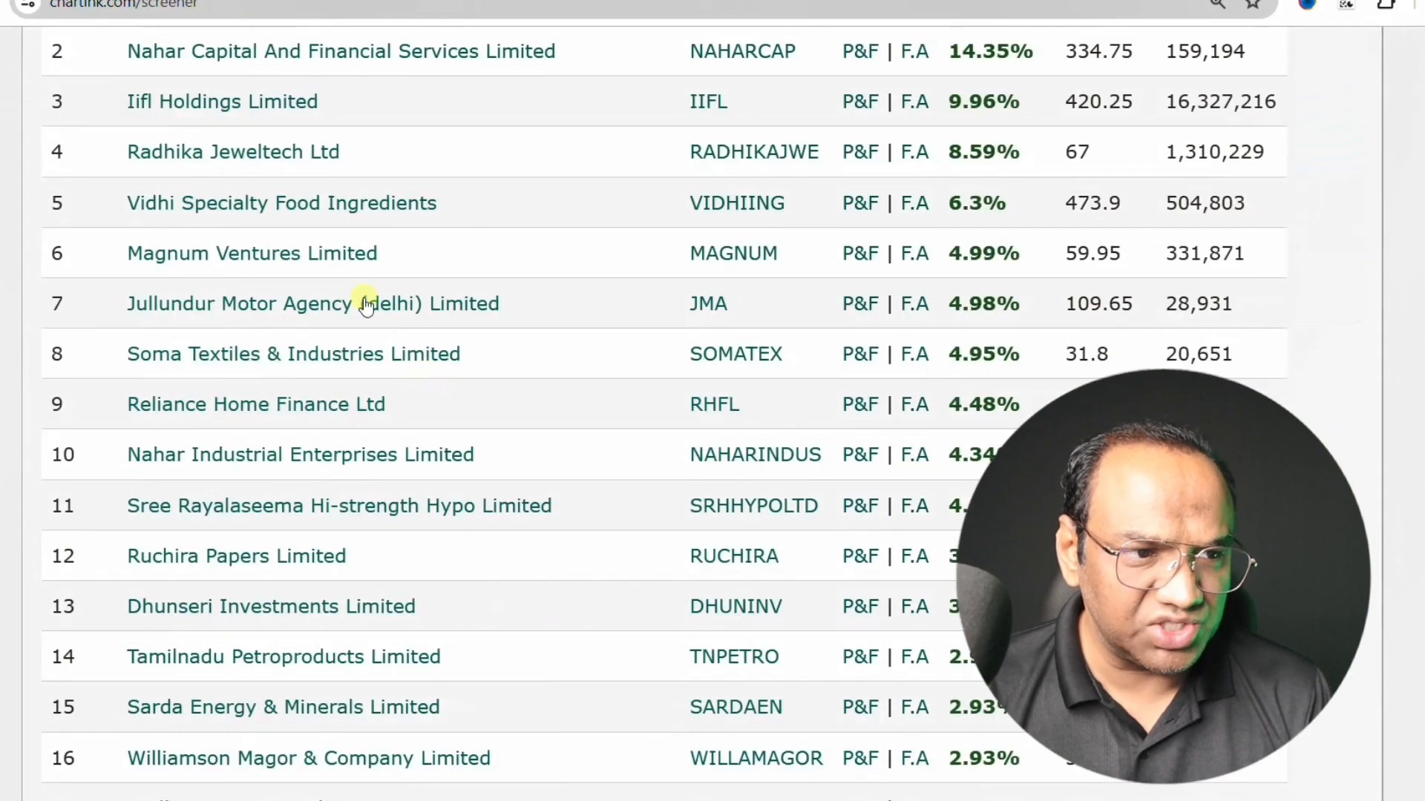
{"action": "scroll", "coordinate": [384, 544], "scroll_direction": "down", "scroll_amount": 7}
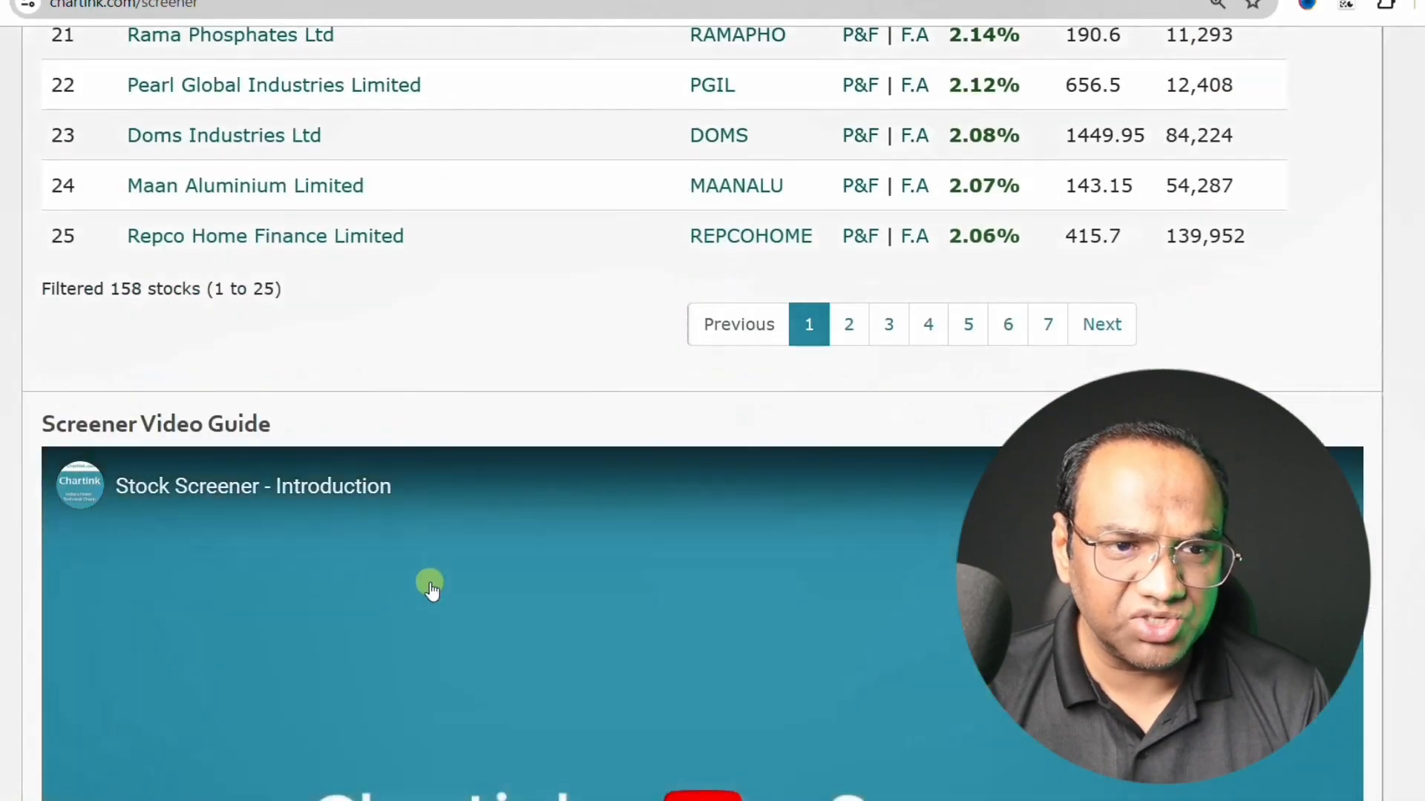
{"action": "scroll", "coordinate": [429, 582], "scroll_direction": "up", "scroll_amount": 4}
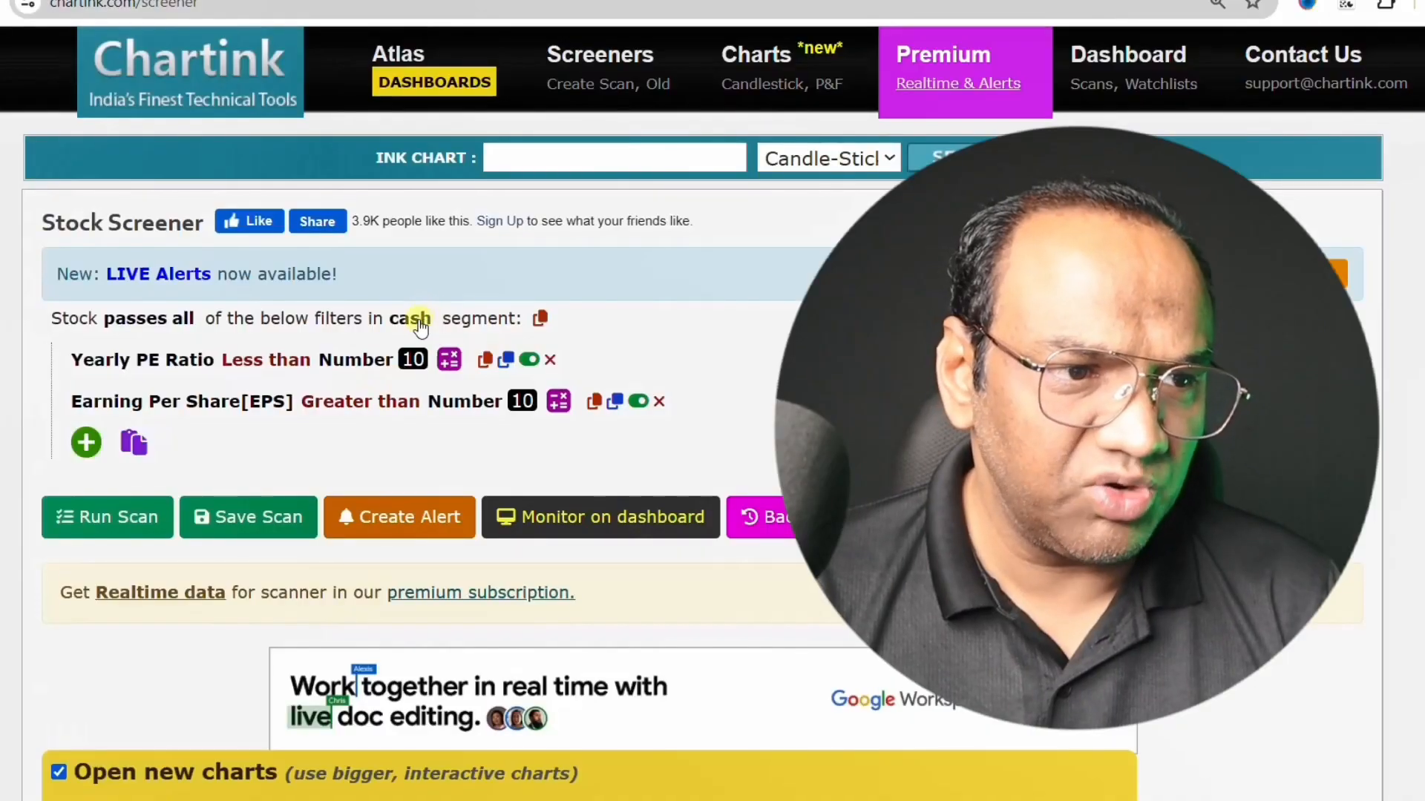
- Change the stock segment of the scan to futures
{"action": "left_click", "coordinate": [420, 327]}
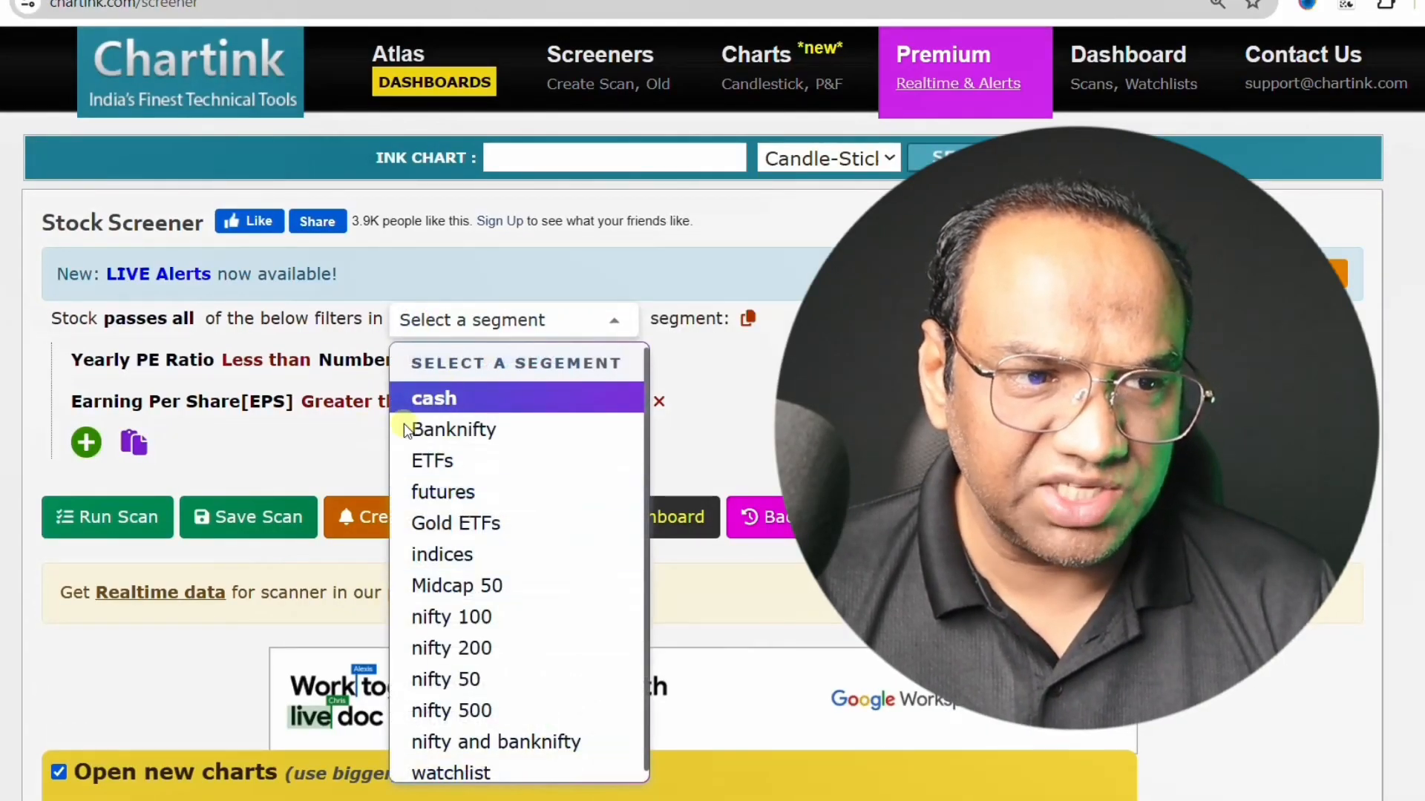
{"action": "left_click", "coordinate": [456, 497]}
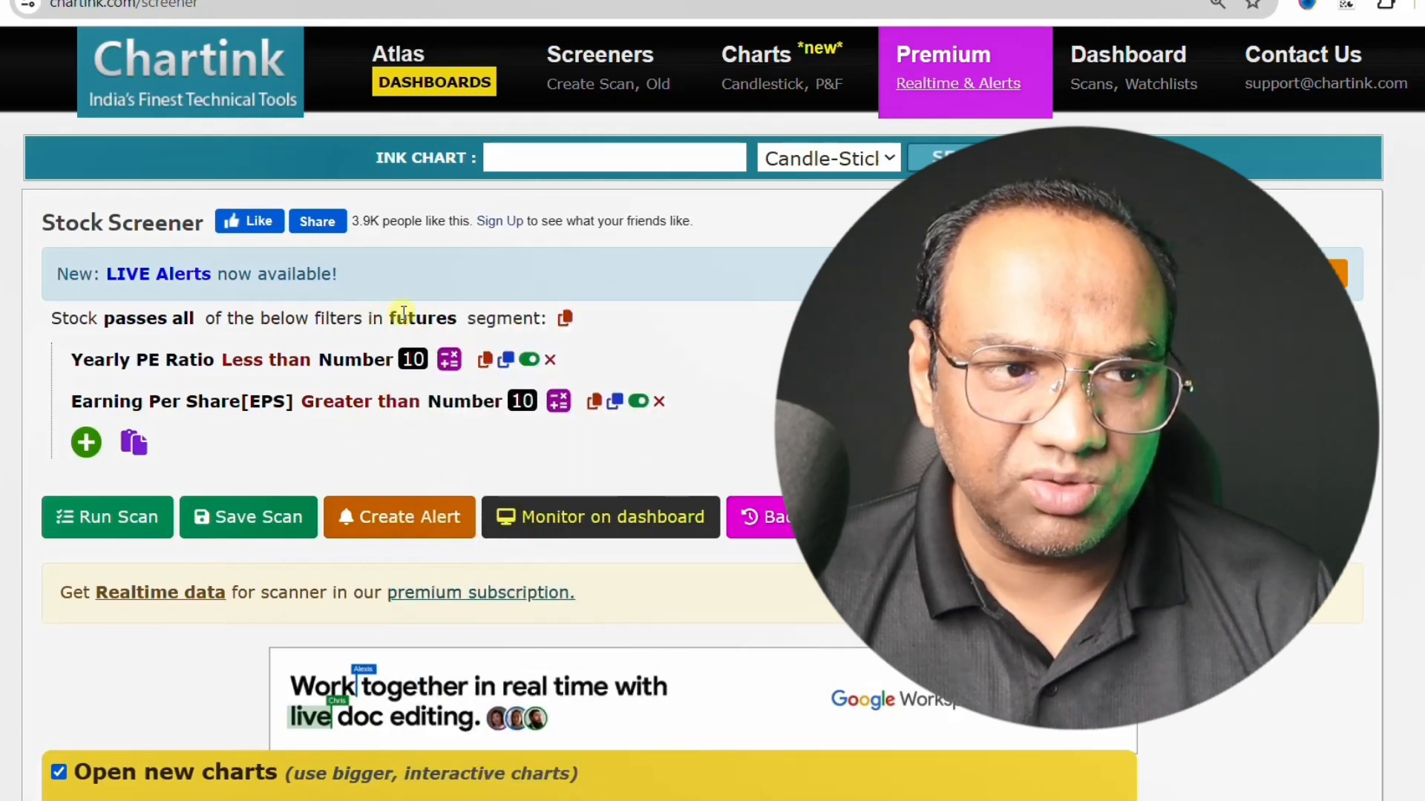
{"action": "left_click", "coordinate": [423, 318]}
{"action": "left_click", "coordinate": [445, 488]}
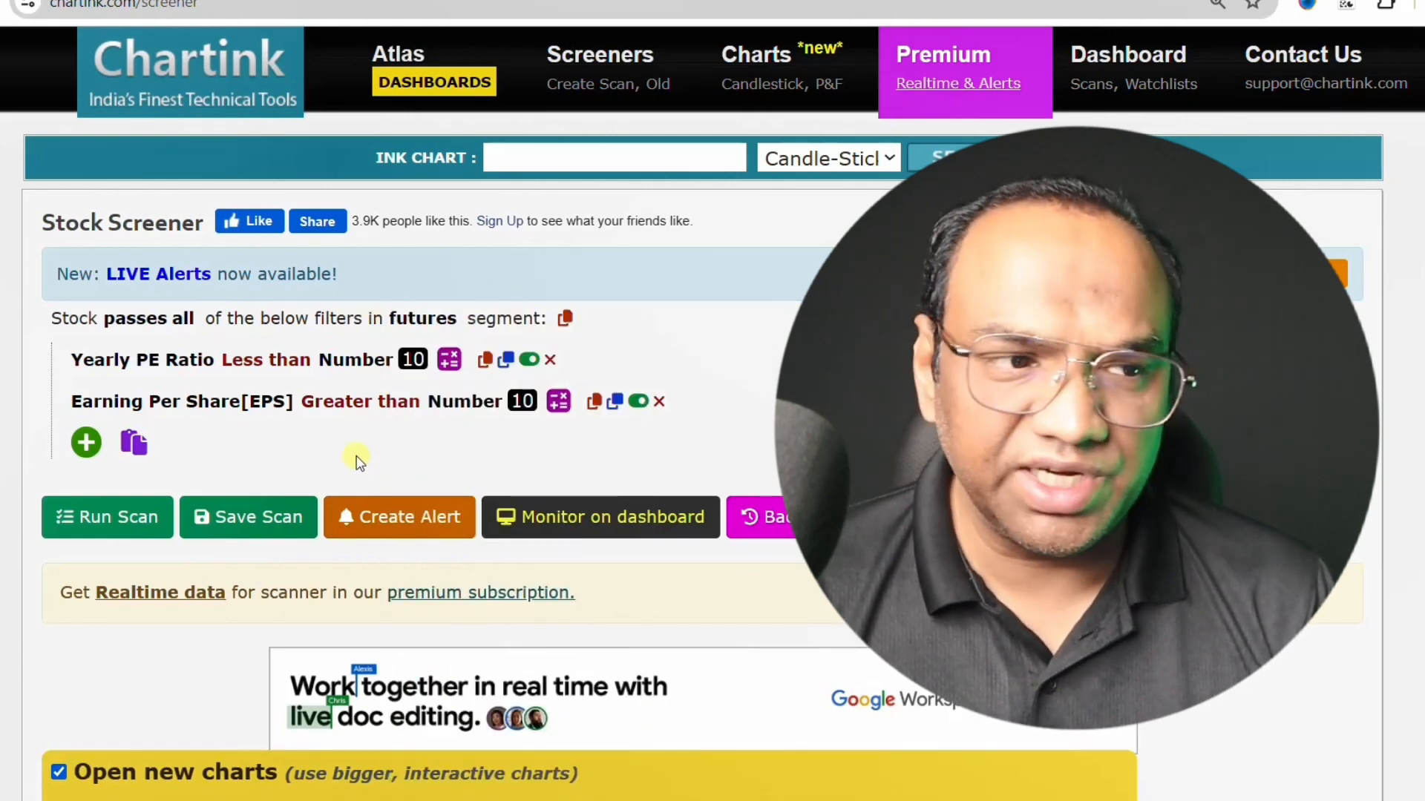
- Run the scan on the futures segment and review the filtered stocks
{"action": "left_click", "coordinate": [108, 529]}
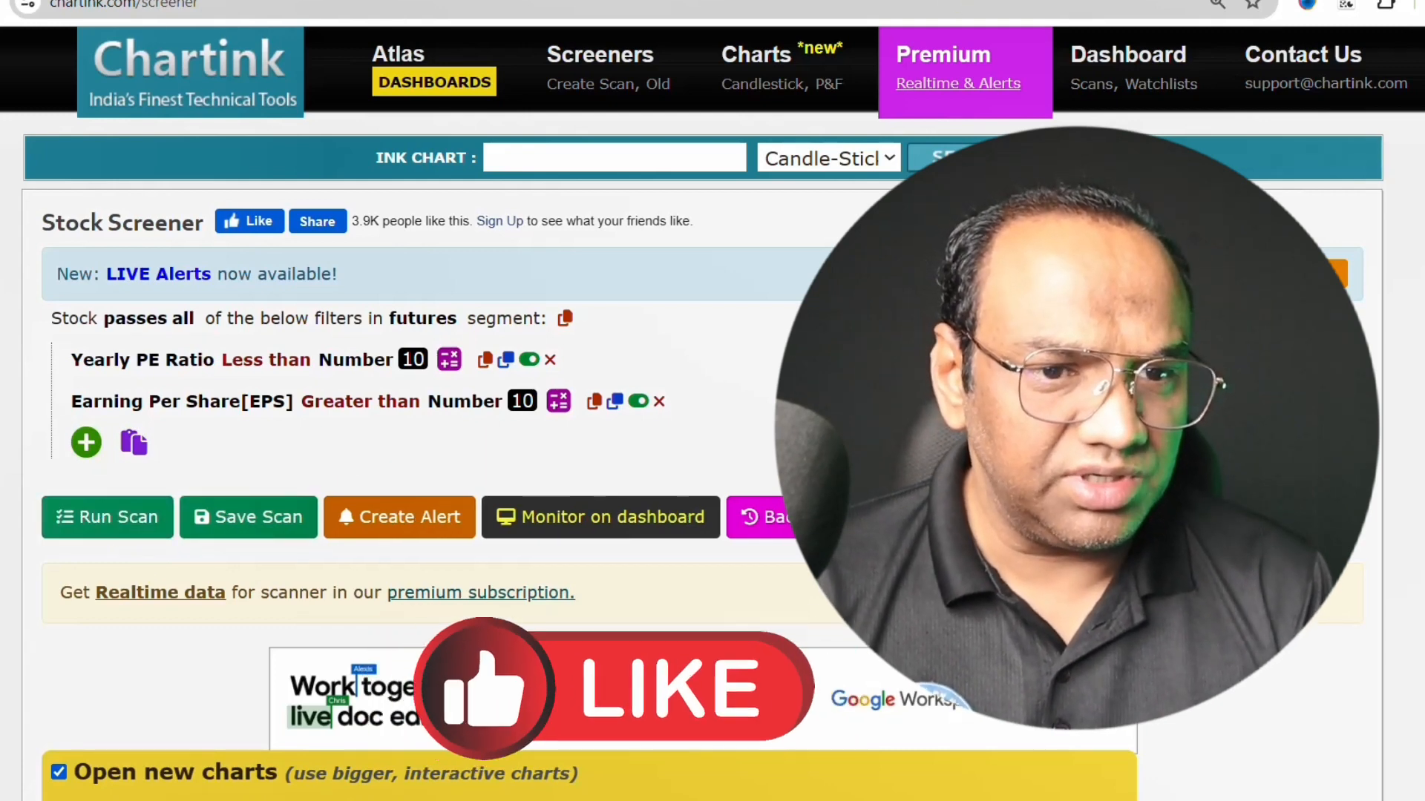
{"action": "scroll", "coordinate": [616, 668], "scroll_direction": "down", "scroll_amount": 3}
{"action": "scroll", "coordinate": [757, 420], "scroll_direction": "down", "scroll_amount": 6}
{"action": "scroll", "coordinate": [493, 321], "scroll_direction": "down", "scroll_amount": 3}
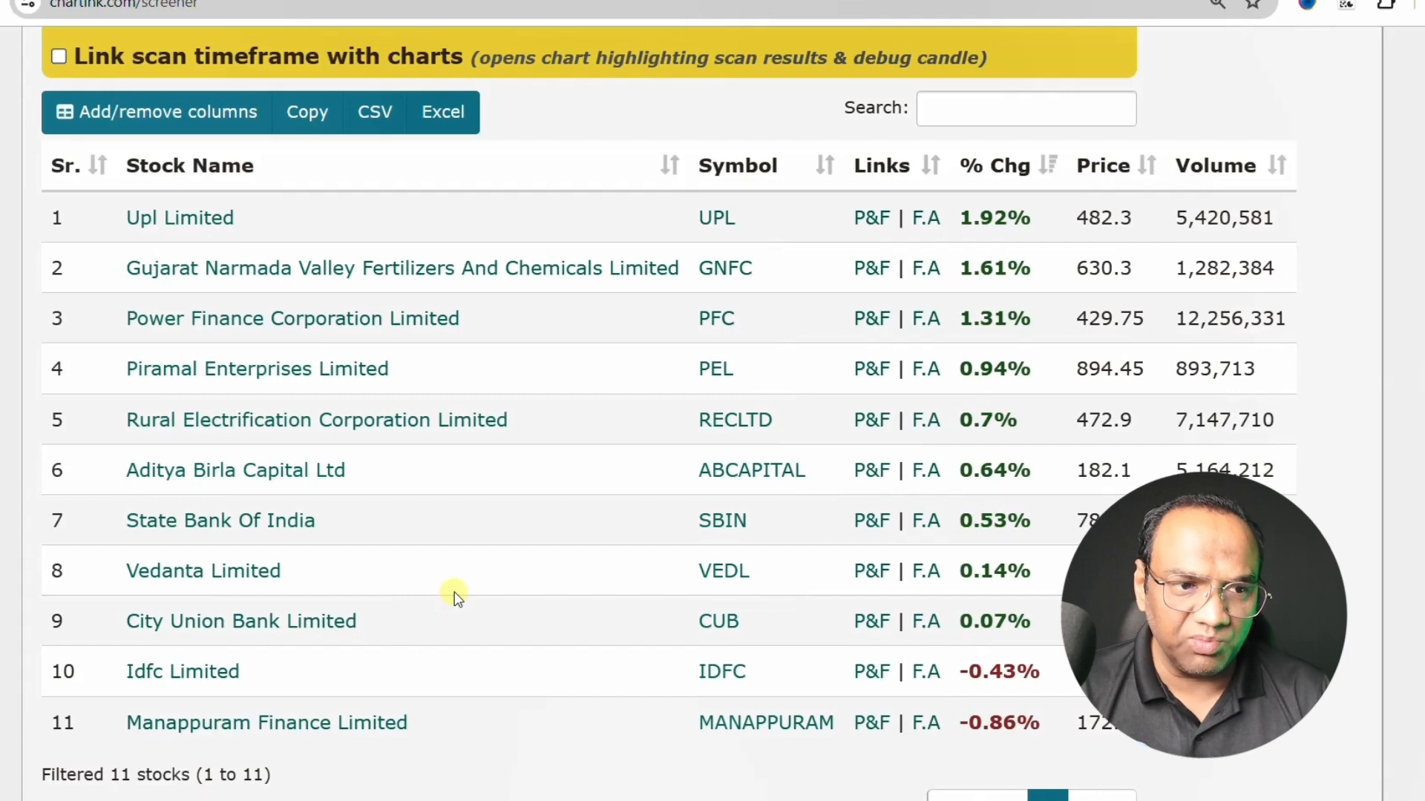
- Set the number in the Yearly PE Ratio filter to 5
{"action": "scroll", "coordinate": [454, 591], "scroll_direction": "up", "scroll_amount": 6}
{"action": "scroll", "coordinate": [454, 590], "scroll_direction": "up", "scroll_amount": 3}
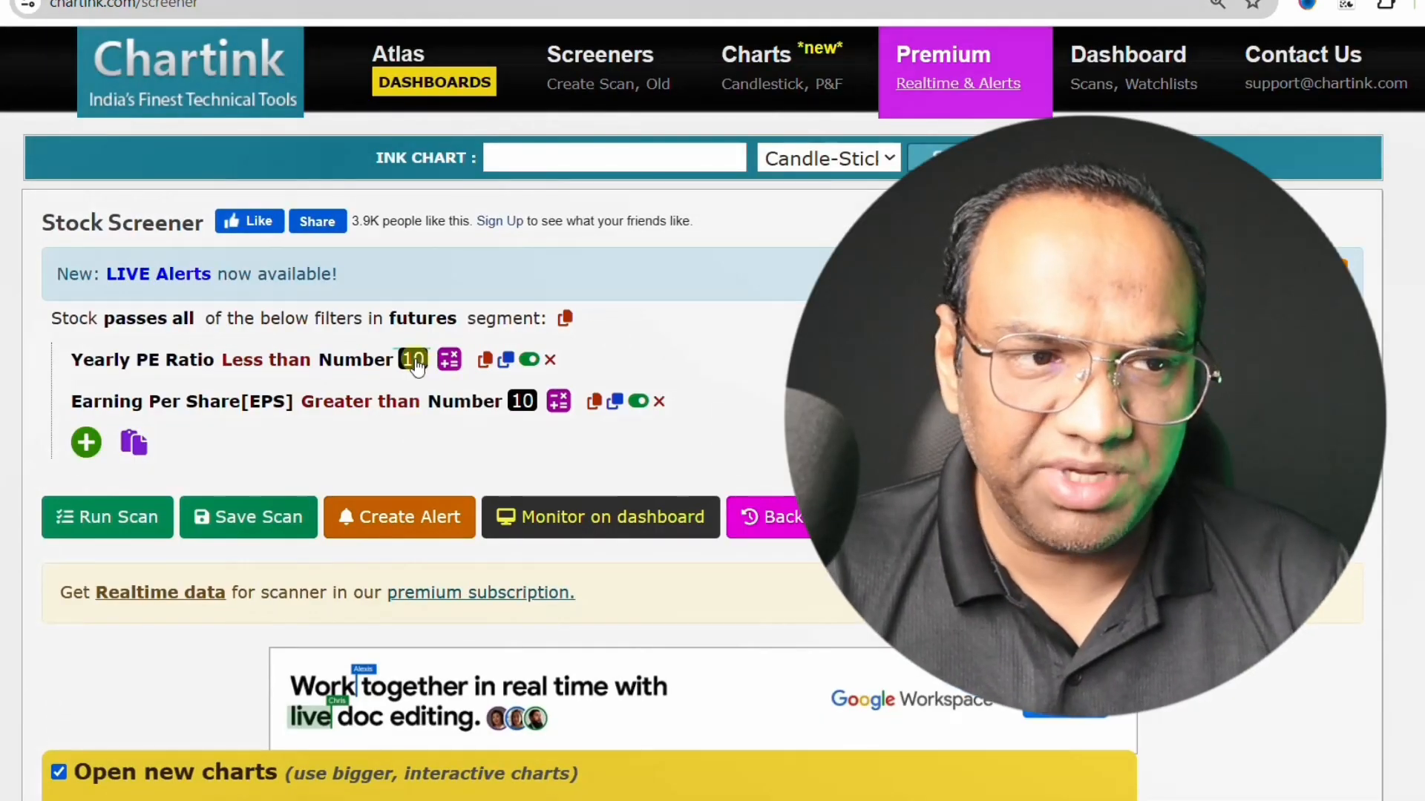
{"action": "left_click", "coordinate": [416, 362]}
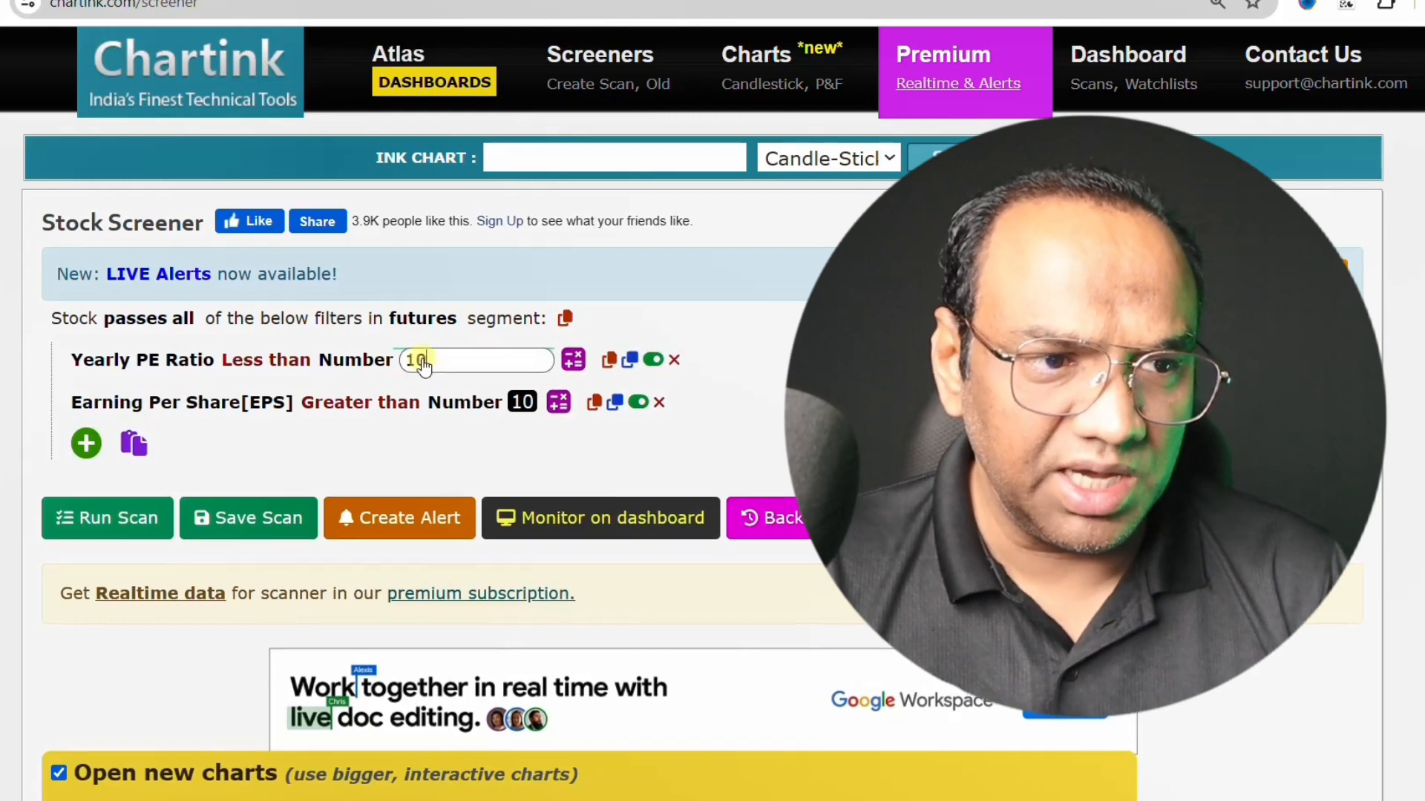
{"action": "key", "text": "BackSpace"}
{"action": "key", "text": "BackSpace"}
{"action": "type", "text": "5"}
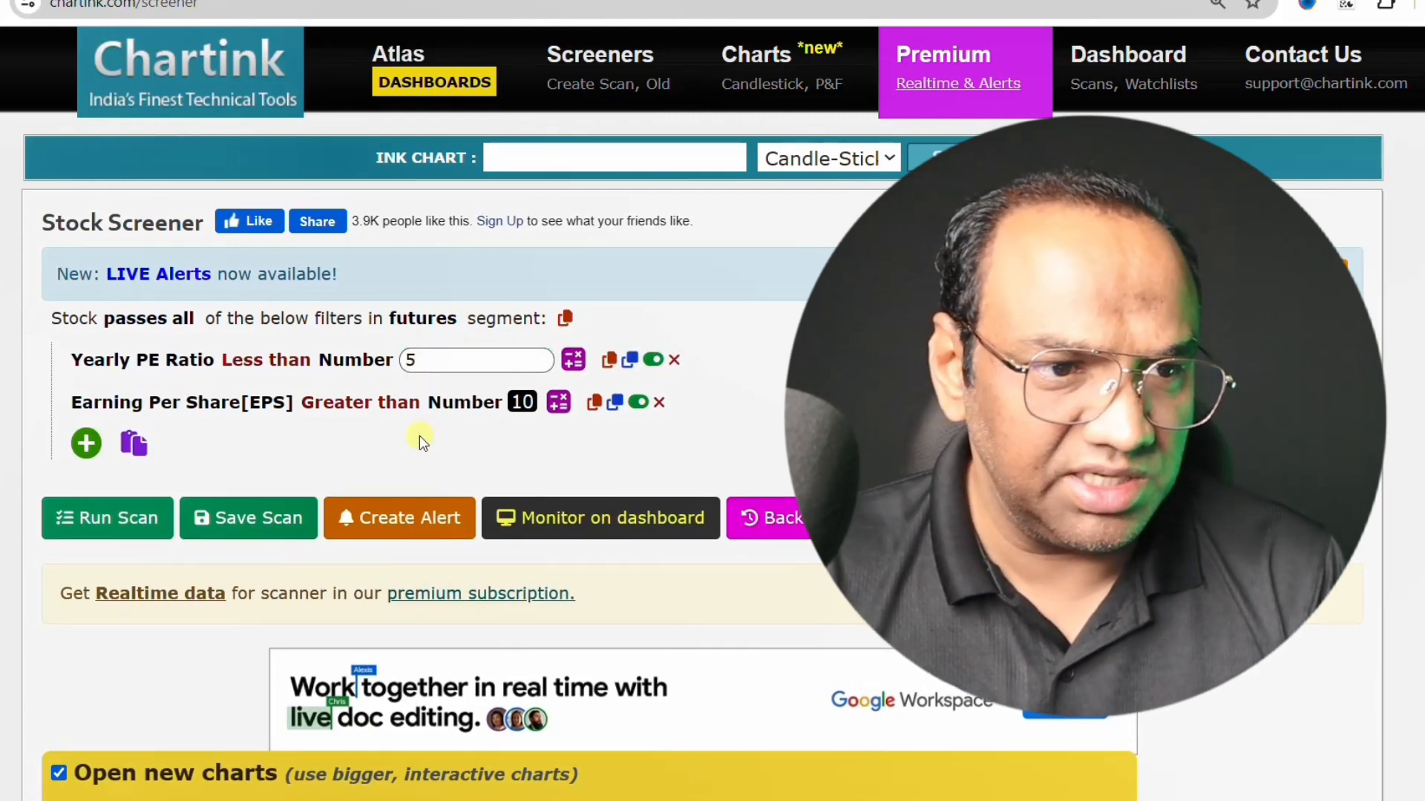
{"action": "left_click", "coordinate": [419, 441]}
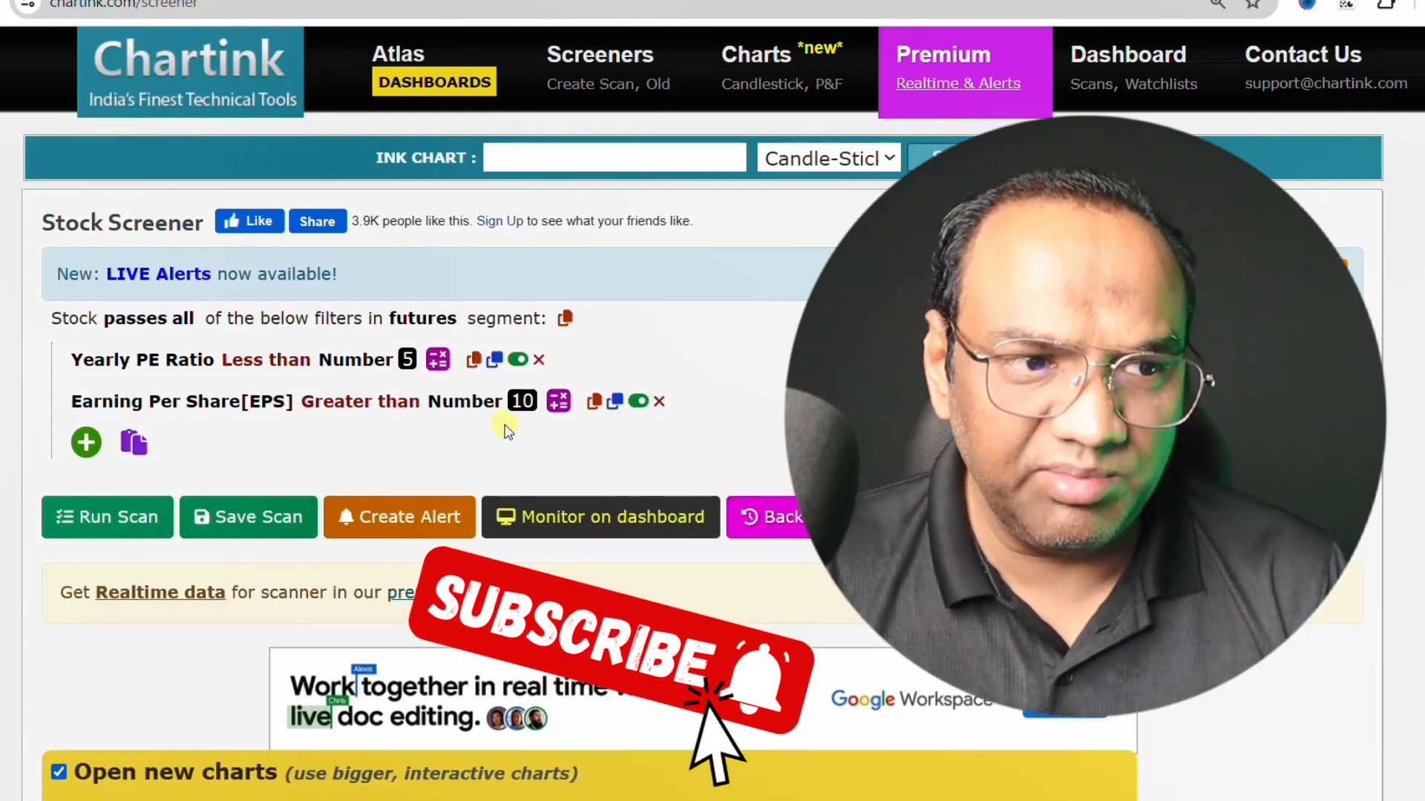
- Run the scan with the yearly PE limit of 5 and review the filtered futures stocks
{"action": "left_click", "coordinate": [126, 524]}
{"action": "scroll", "coordinate": [340, 532], "scroll_direction": "down", "scroll_amount": 6}
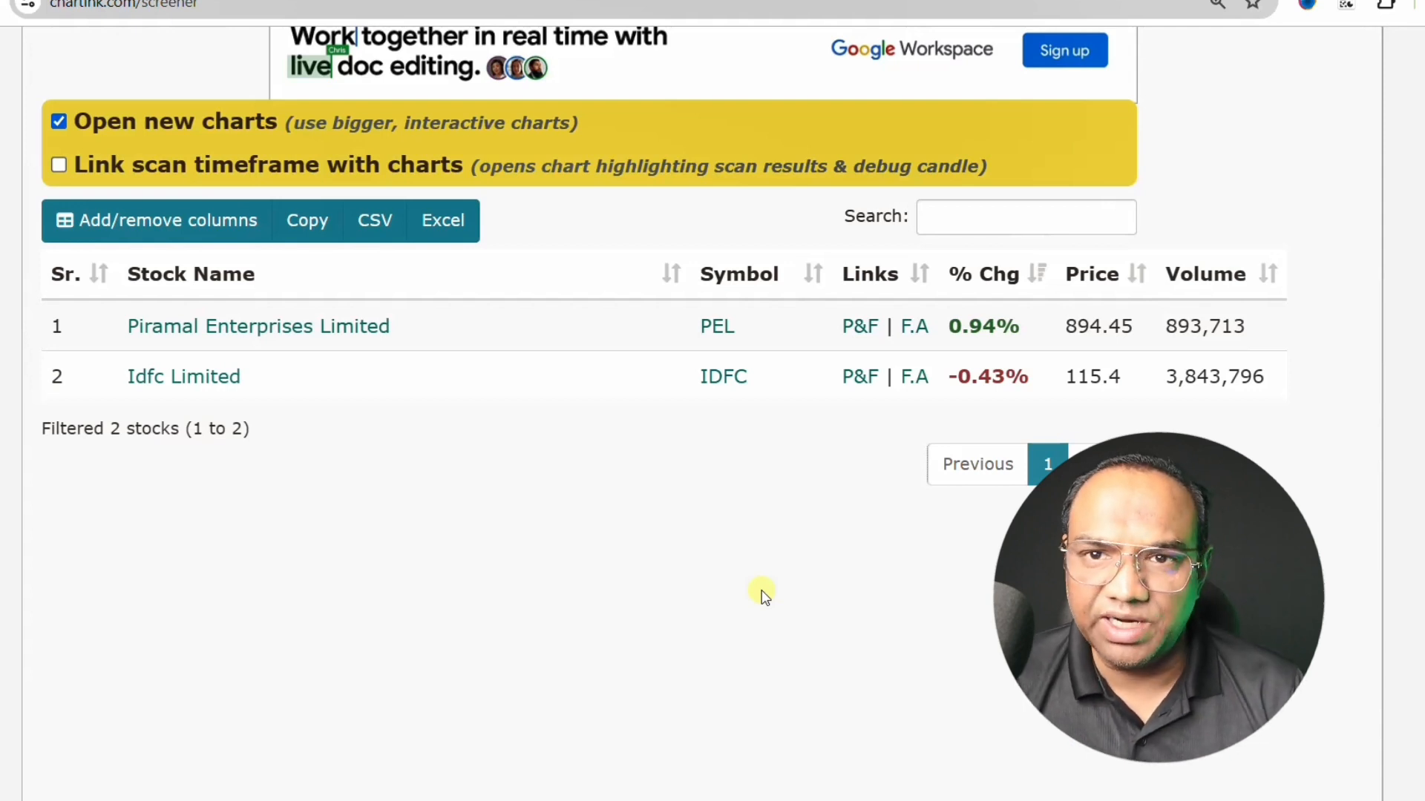
{"action": "scroll", "coordinate": [829, 660], "scroll_direction": "up", "scroll_amount": 8}
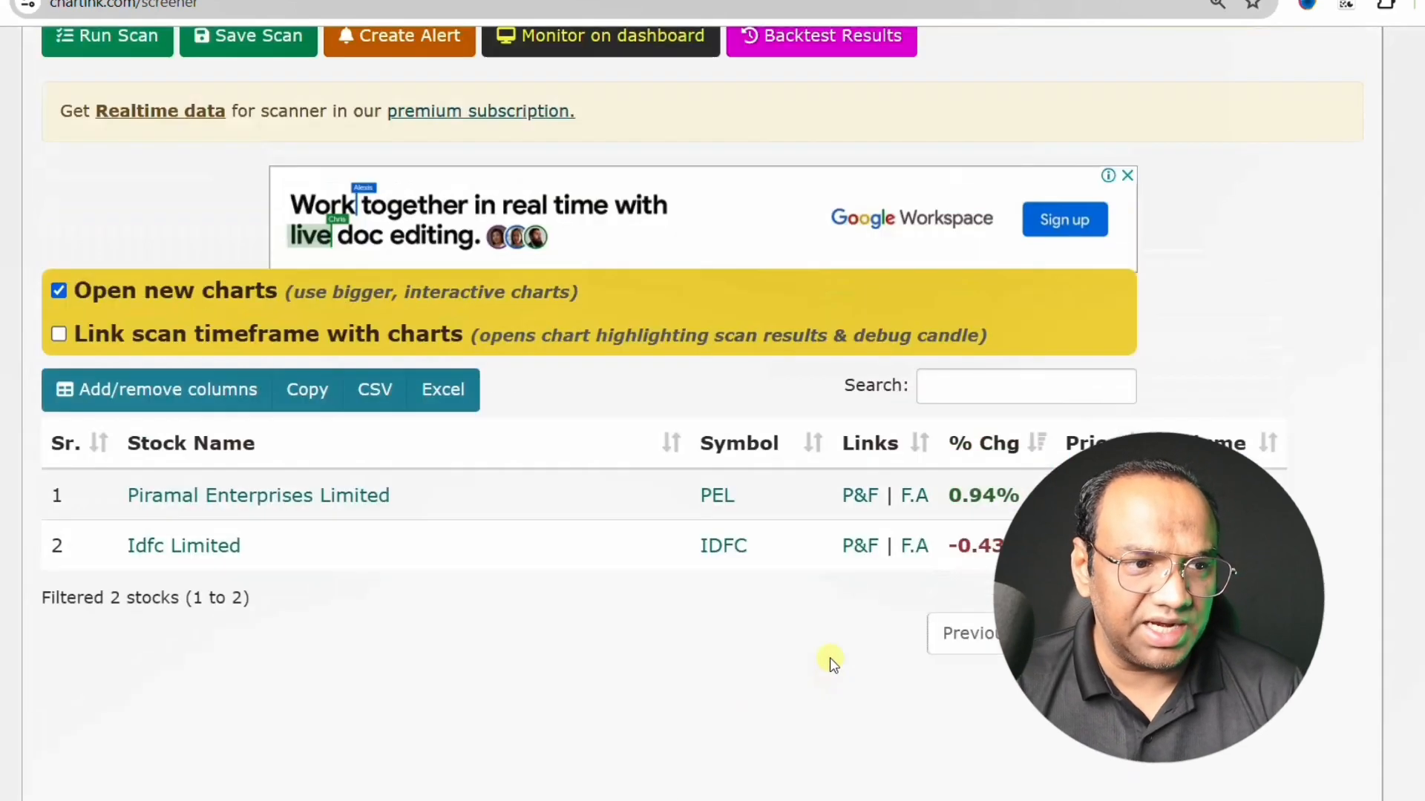
{"action": "scroll", "coordinate": [830, 660], "scroll_direction": "down", "scroll_amount": 2}
{"action": "scroll", "coordinate": [132, 383], "scroll_direction": "down", "scroll_amount": 1}
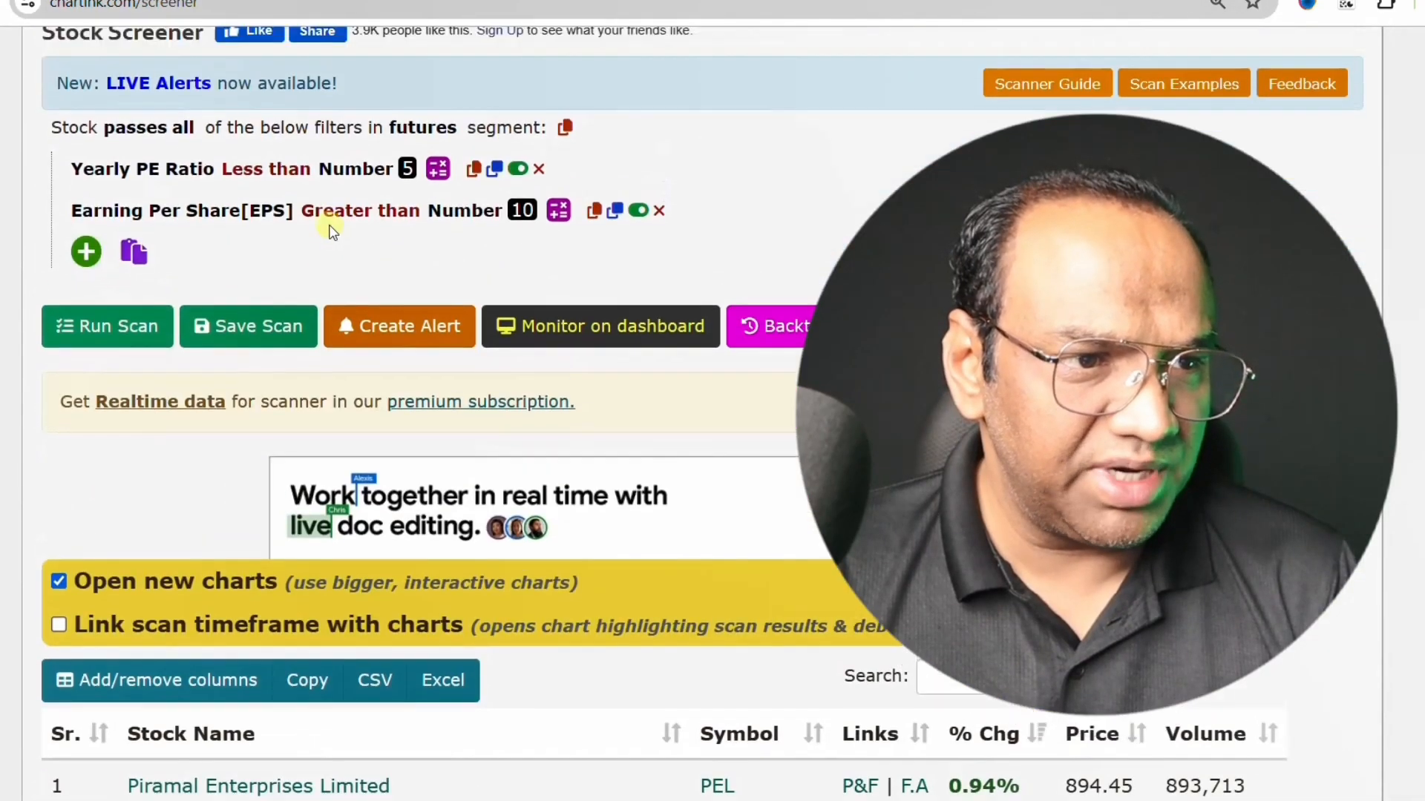
- Raise the Earning Per Share threshold to 30 and run the scan on the futures segment
{"action": "scroll", "coordinate": [132, 382], "scroll_direction": "up", "scroll_amount": 3}
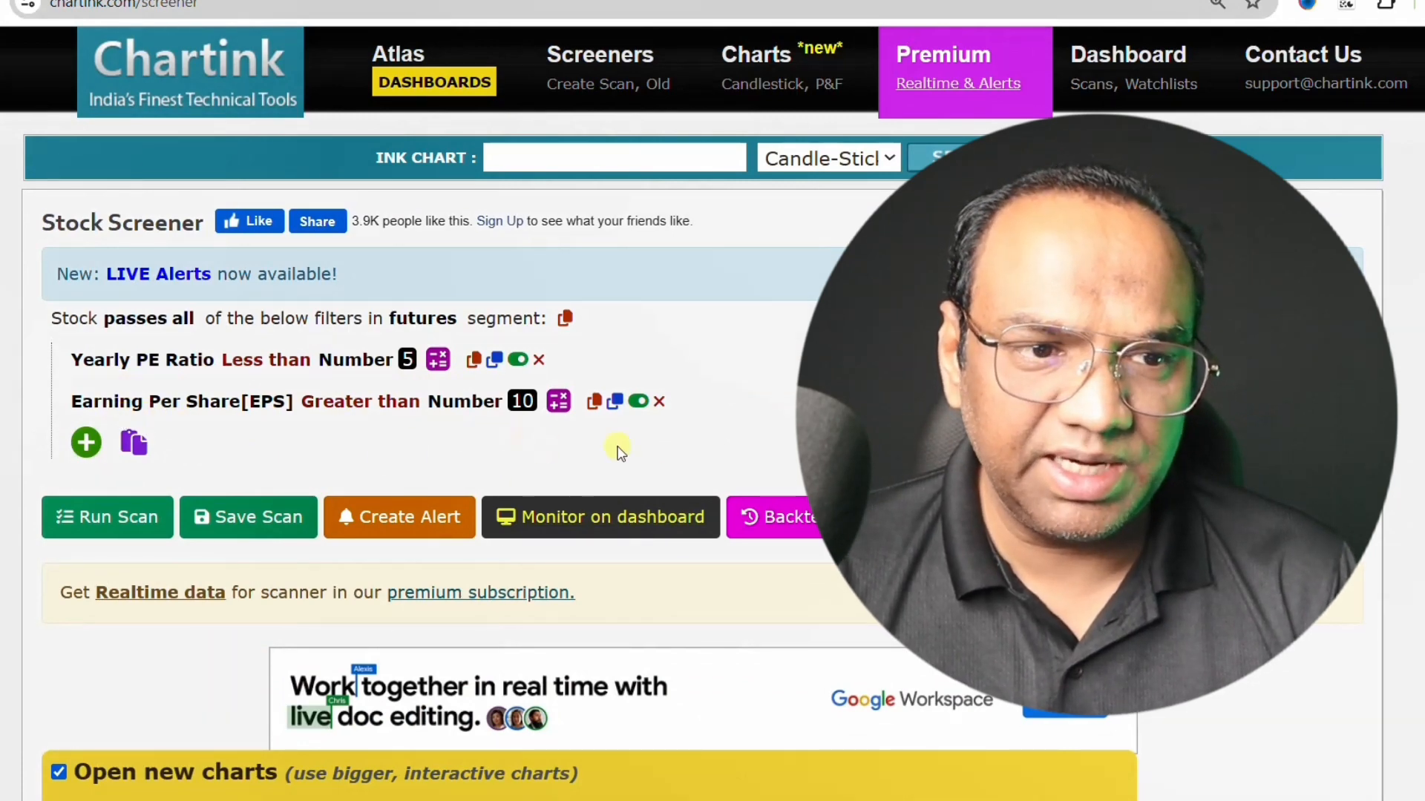
{"action": "scroll", "coordinate": [621, 451], "scroll_direction": "down", "scroll_amount": 4}
{"action": "scroll", "coordinate": [589, 662], "scroll_direction": "up", "scroll_amount": 3}
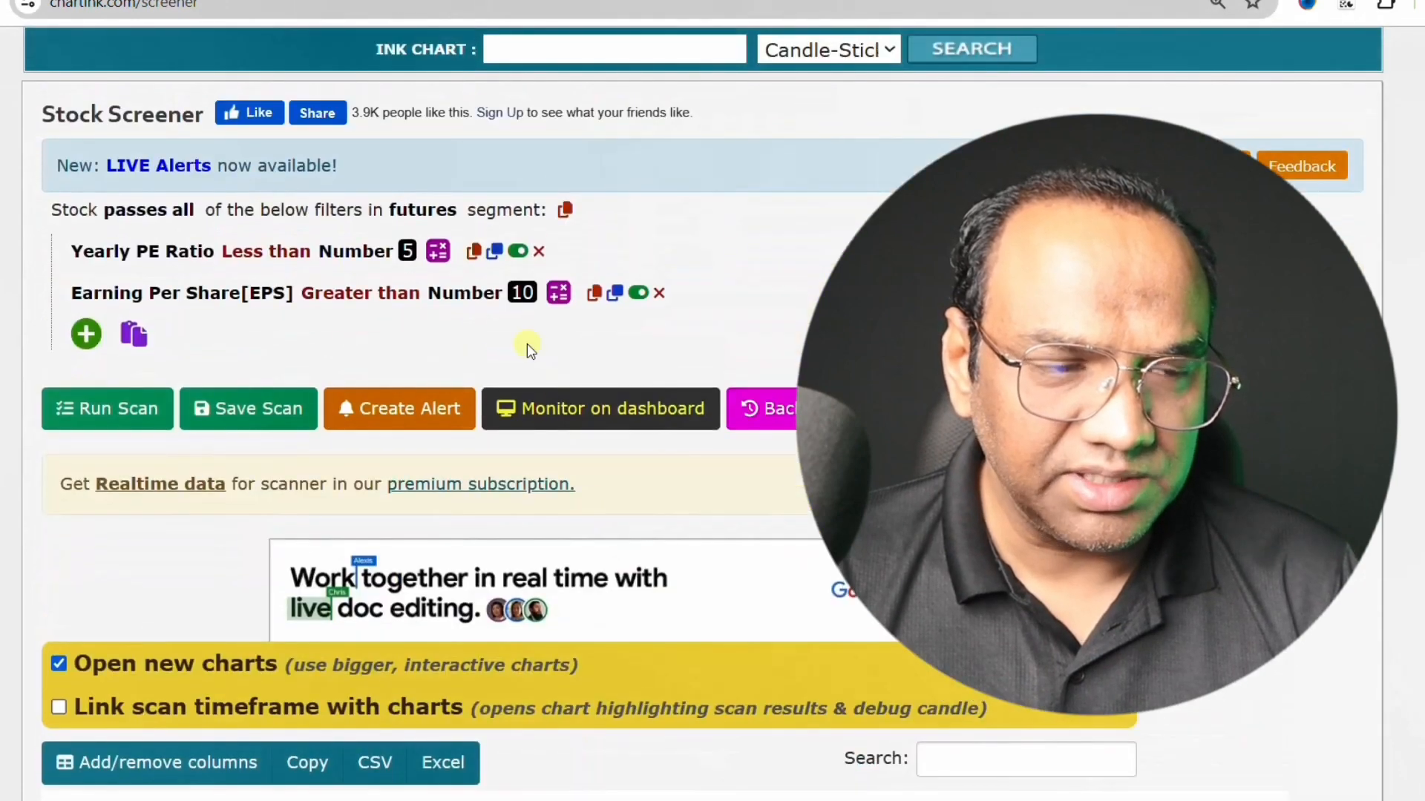
{"action": "left_click", "coordinate": [521, 293]}
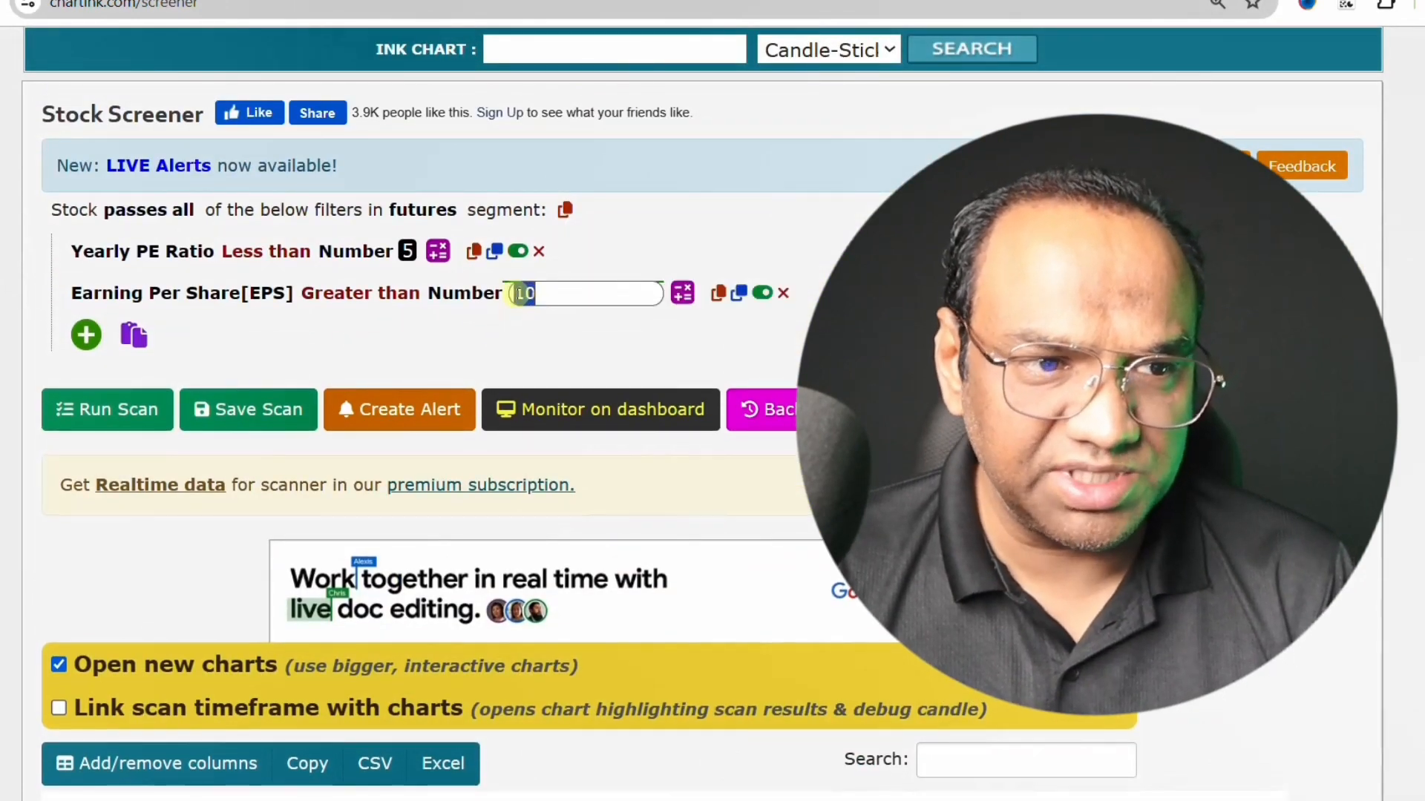
{"action": "type", "text": "30"}
{"action": "left_click", "coordinate": [119, 409]}
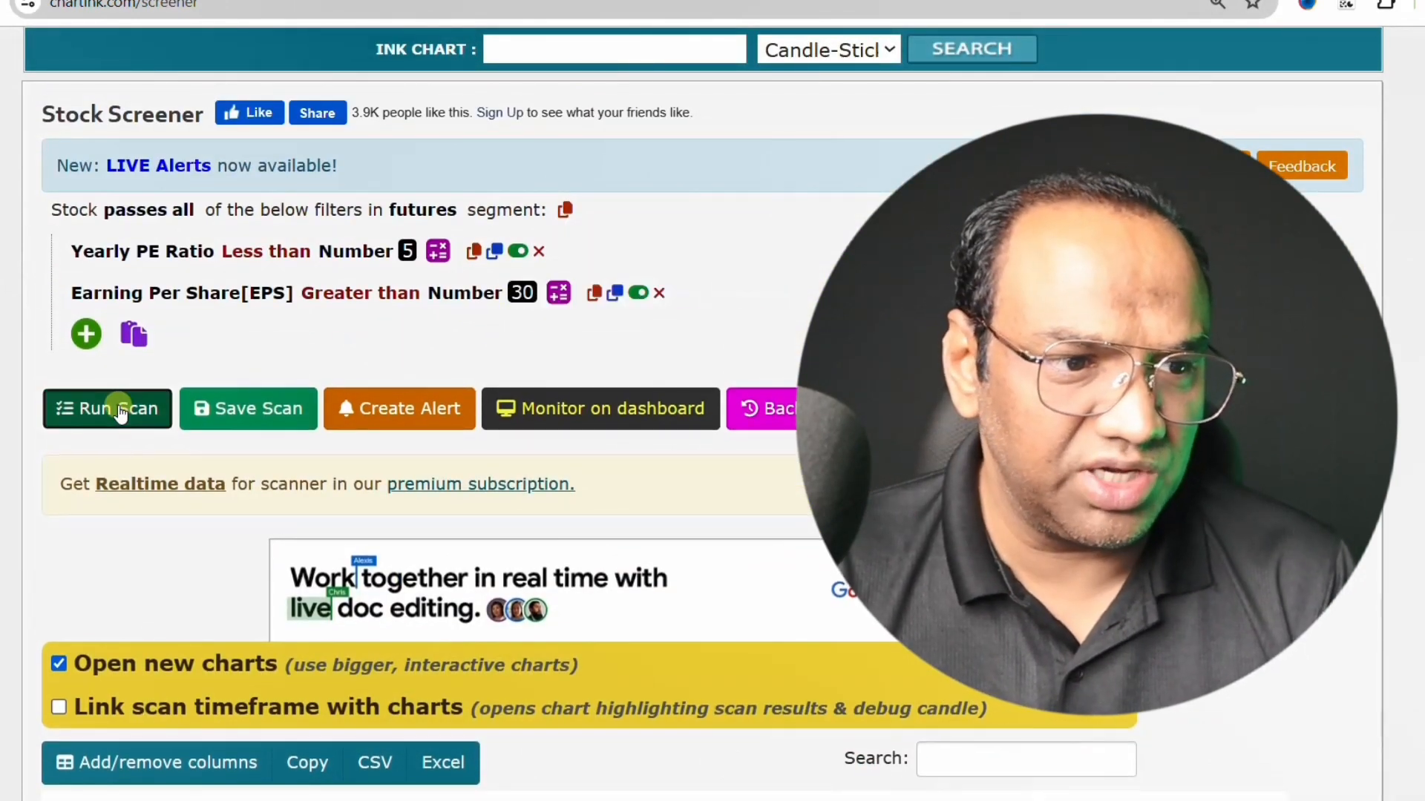
{"action": "scroll", "coordinate": [439, 344], "scroll_direction": "down", "scroll_amount": 4}
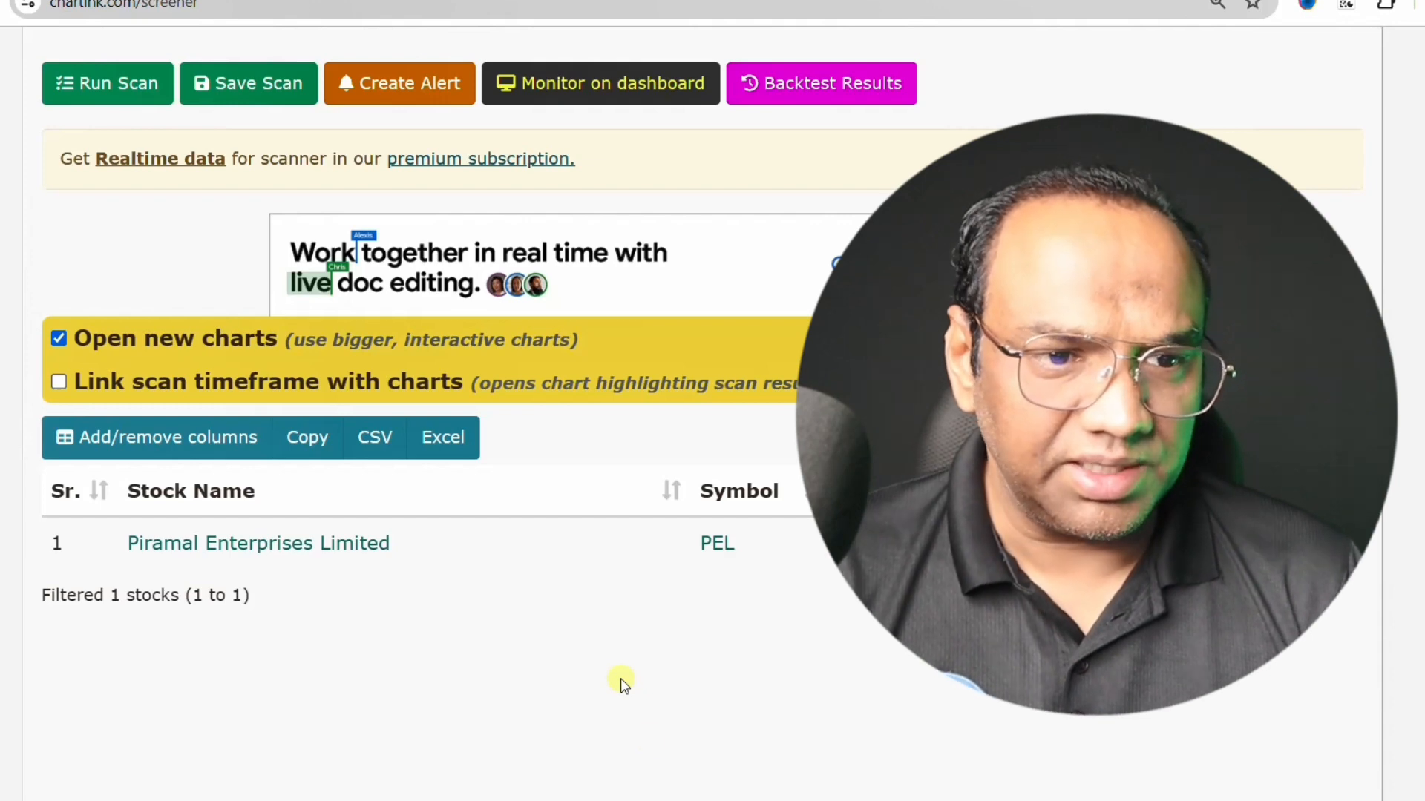
- Set the Earning Per Share filter's number back to 10
{"action": "scroll", "coordinate": [709, 694], "scroll_direction": "up", "scroll_amount": 4}
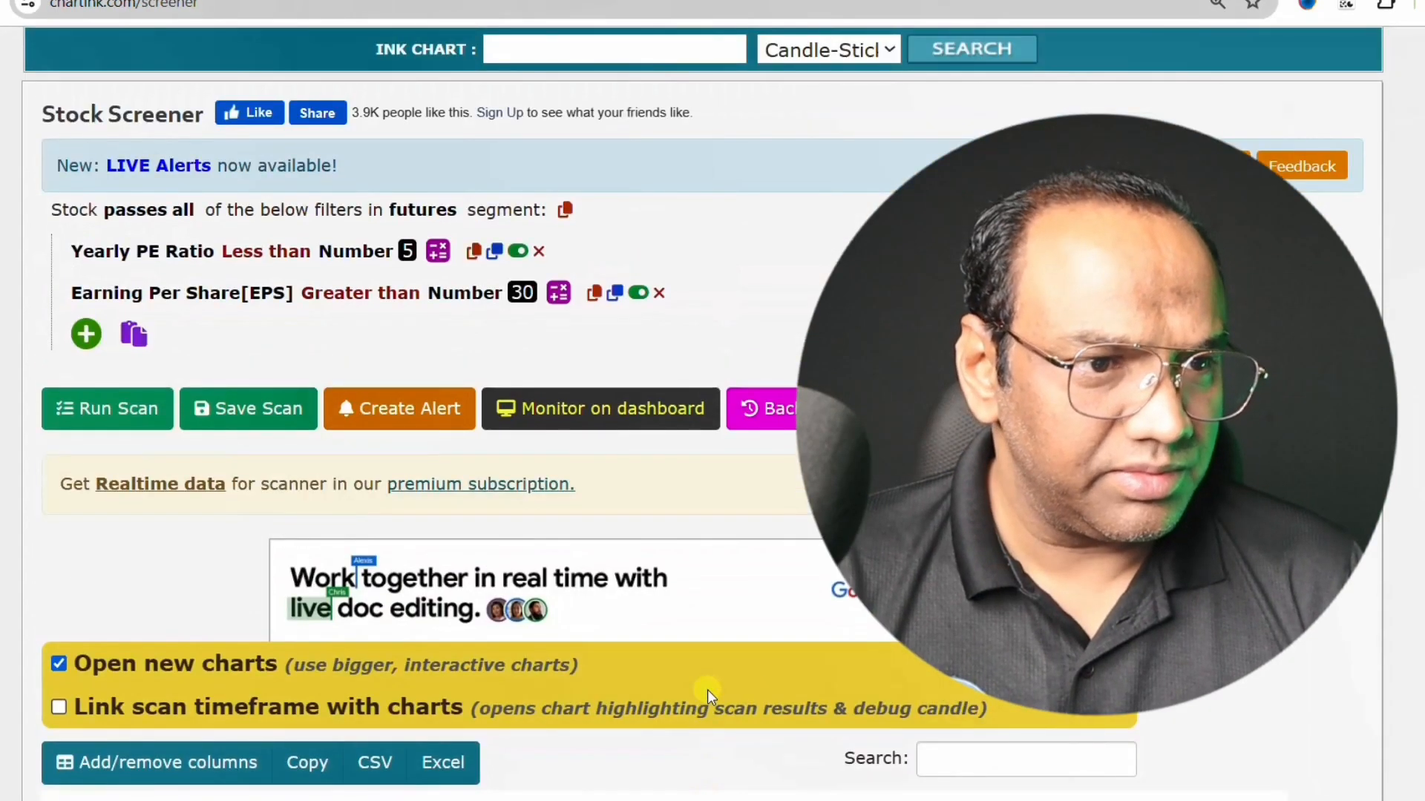
{"action": "scroll", "coordinate": [707, 688], "scroll_direction": "up", "scroll_amount": 1}
{"action": "left_click", "coordinate": [528, 405]}
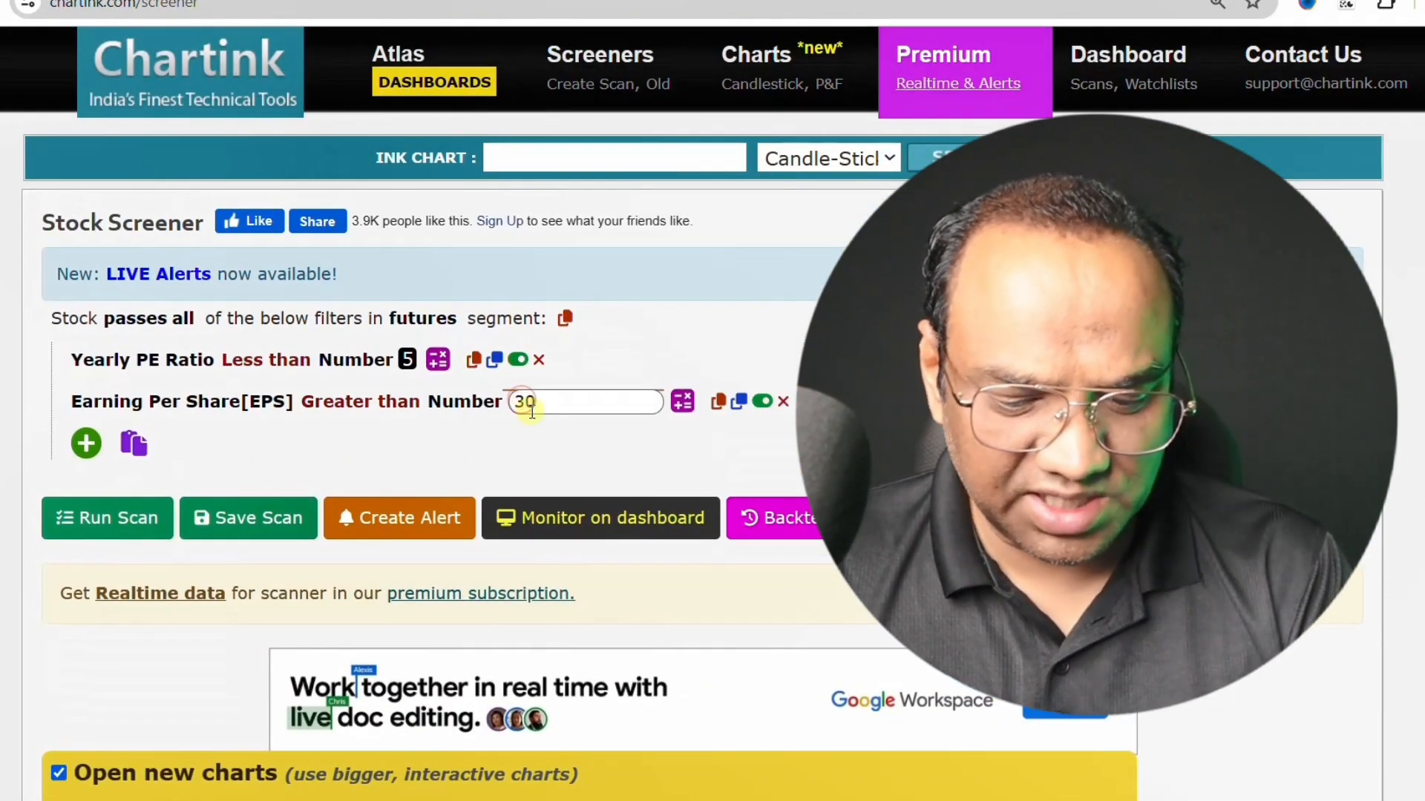
{"action": "type", "text": "10"}
{"action": "left_click", "coordinate": [511, 455]}
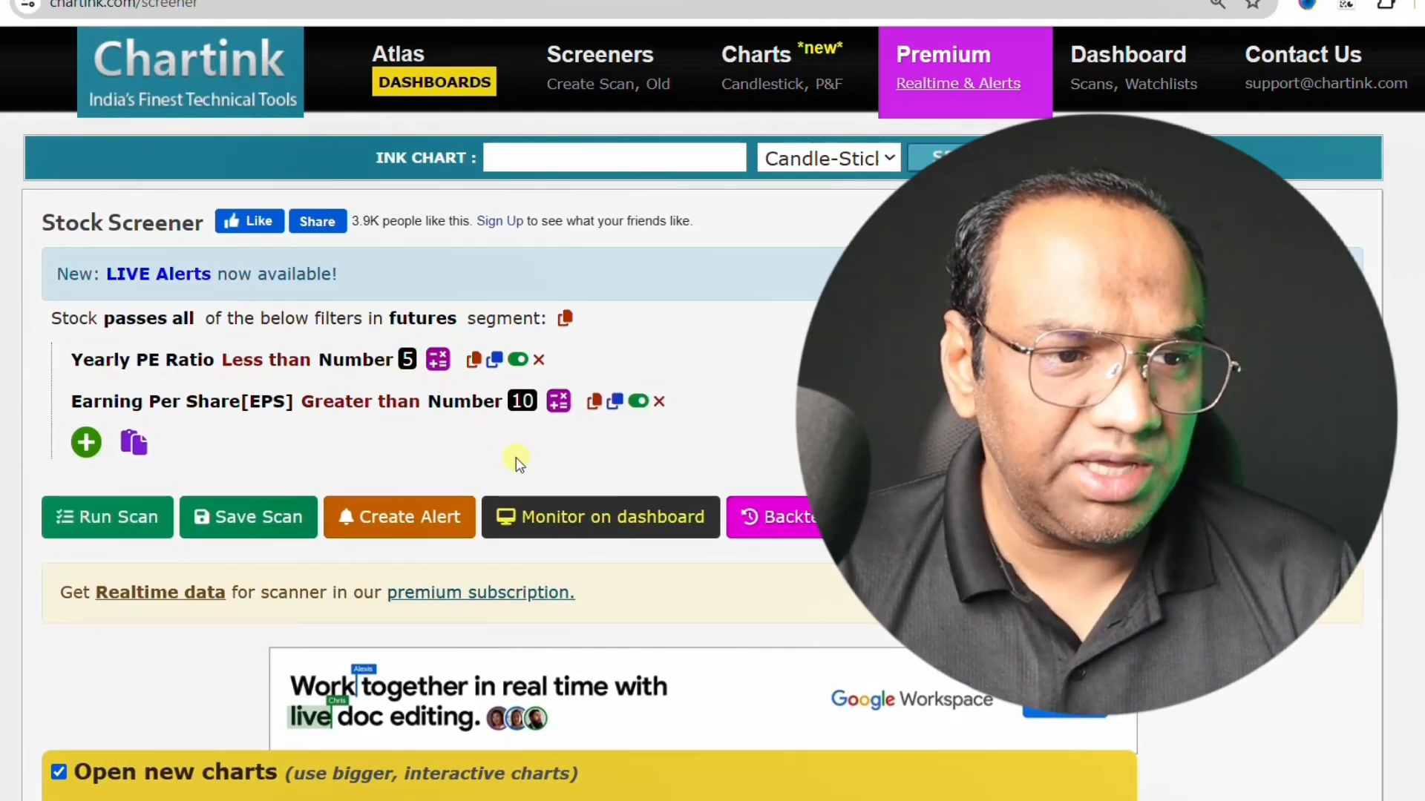
- Change the Yearly PE Ratio filter's number to 10
{"action": "scroll", "coordinate": [518, 469], "scroll_direction": "down", "scroll_amount": 5}
{"action": "scroll", "coordinate": [465, 639], "scroll_direction": "up", "scroll_amount": 5}
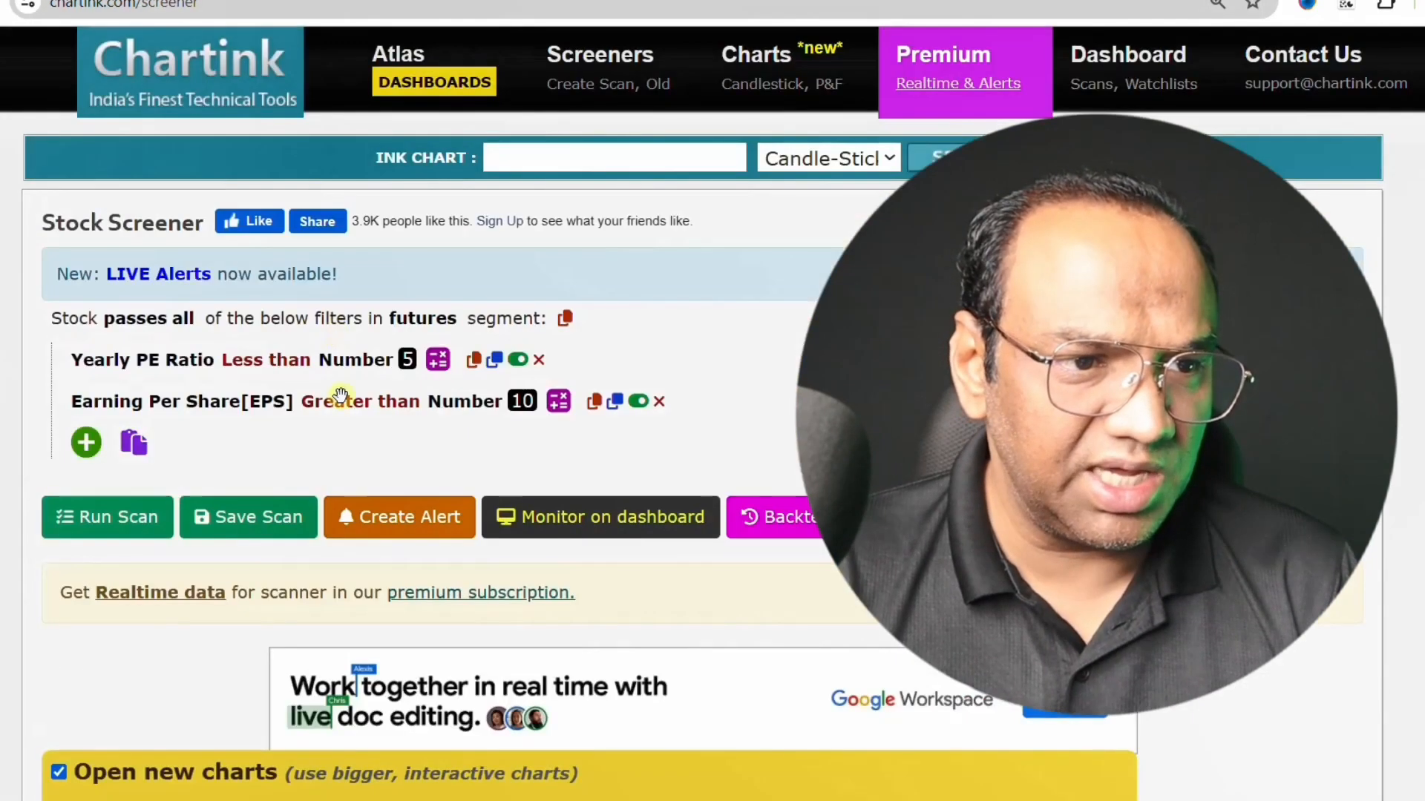
{"action": "left_click", "coordinate": [408, 361]}
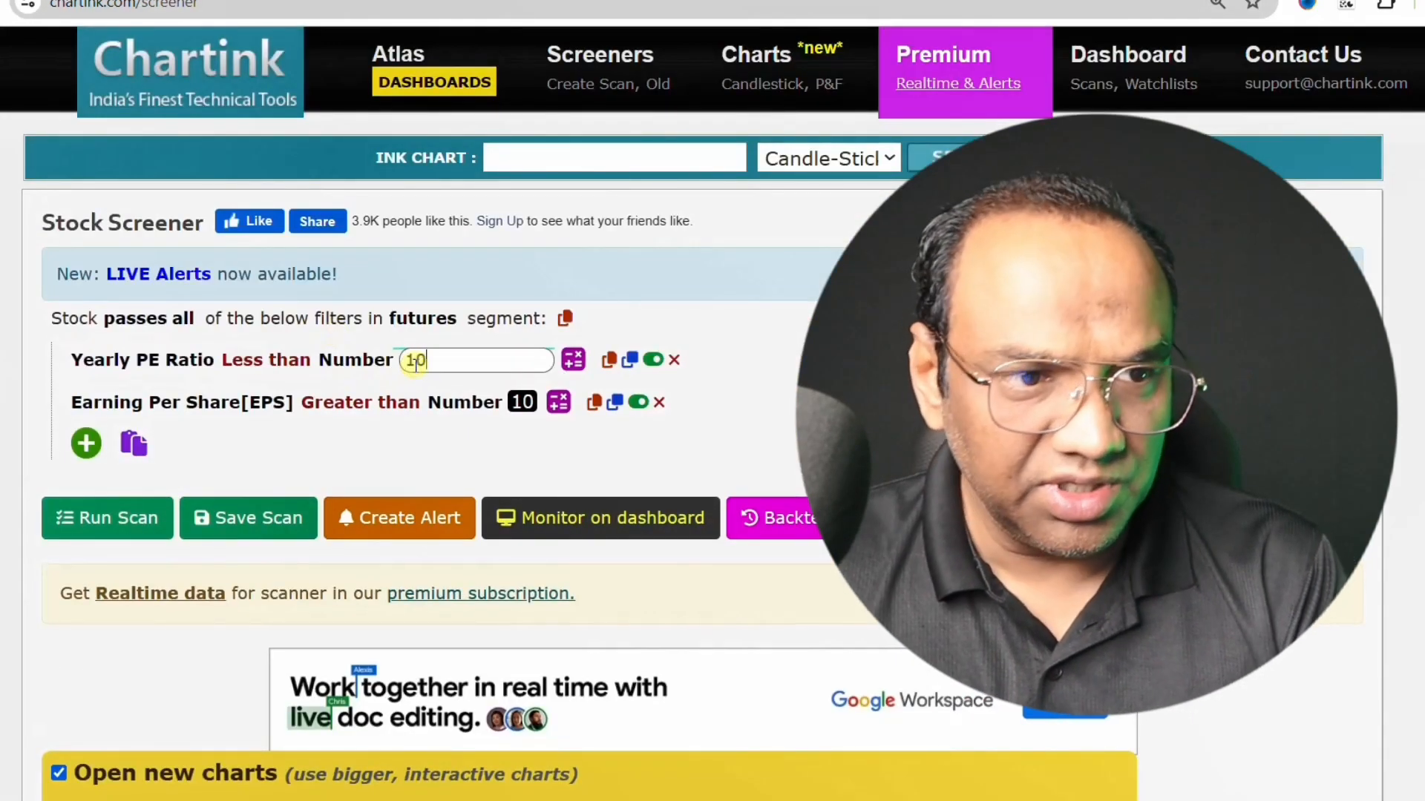
{"action": "type", "text": "10"}
- Run the scan with both filter numbers at 10 and look through the filtered stocks
{"action": "left_click", "coordinate": [96, 517]}
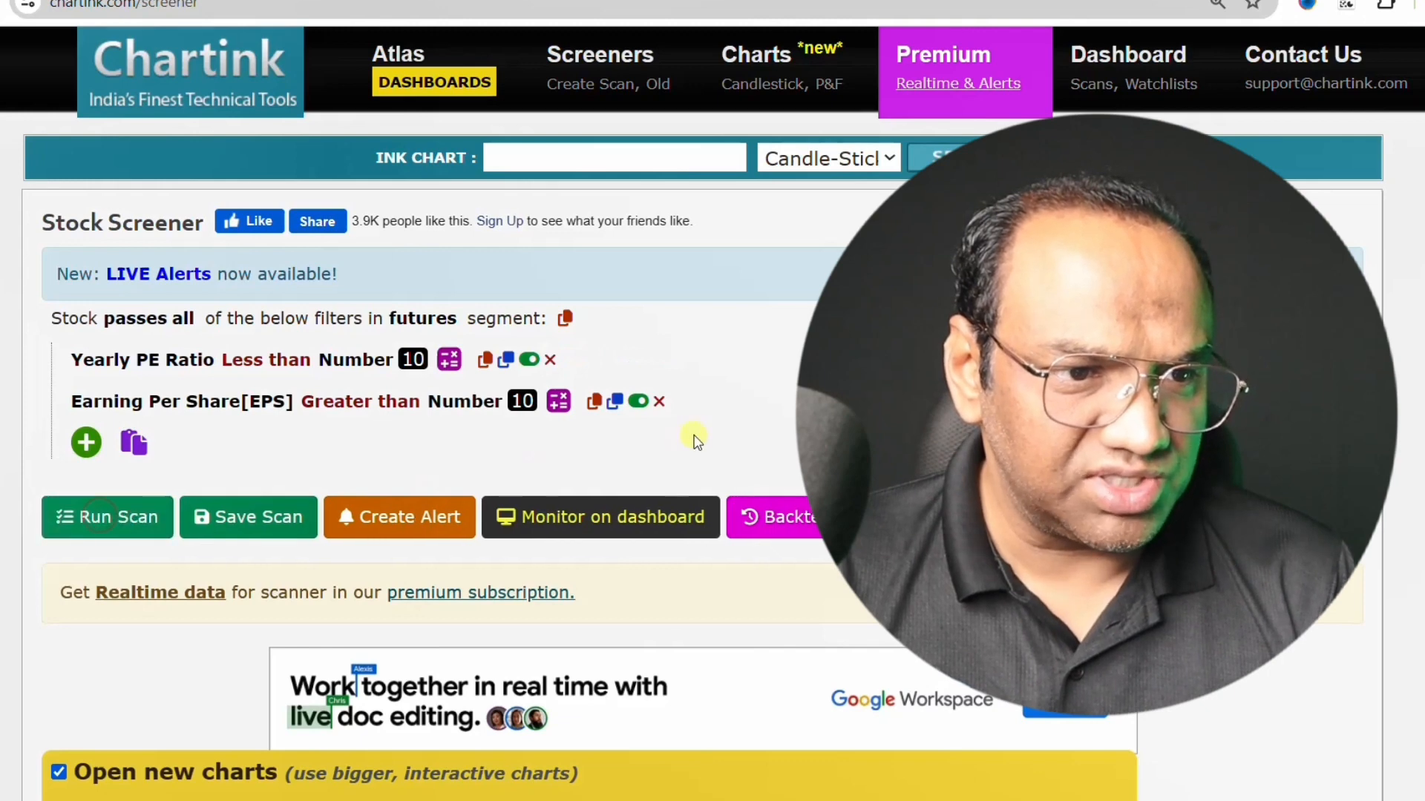
{"action": "scroll", "coordinate": [690, 439], "scroll_direction": "down", "scroll_amount": 6}
{"action": "scroll", "coordinate": [626, 576], "scroll_direction": "down", "scroll_amount": 9}
{"action": "scroll", "coordinate": [592, 604], "scroll_direction": "up", "scroll_amount": 6}
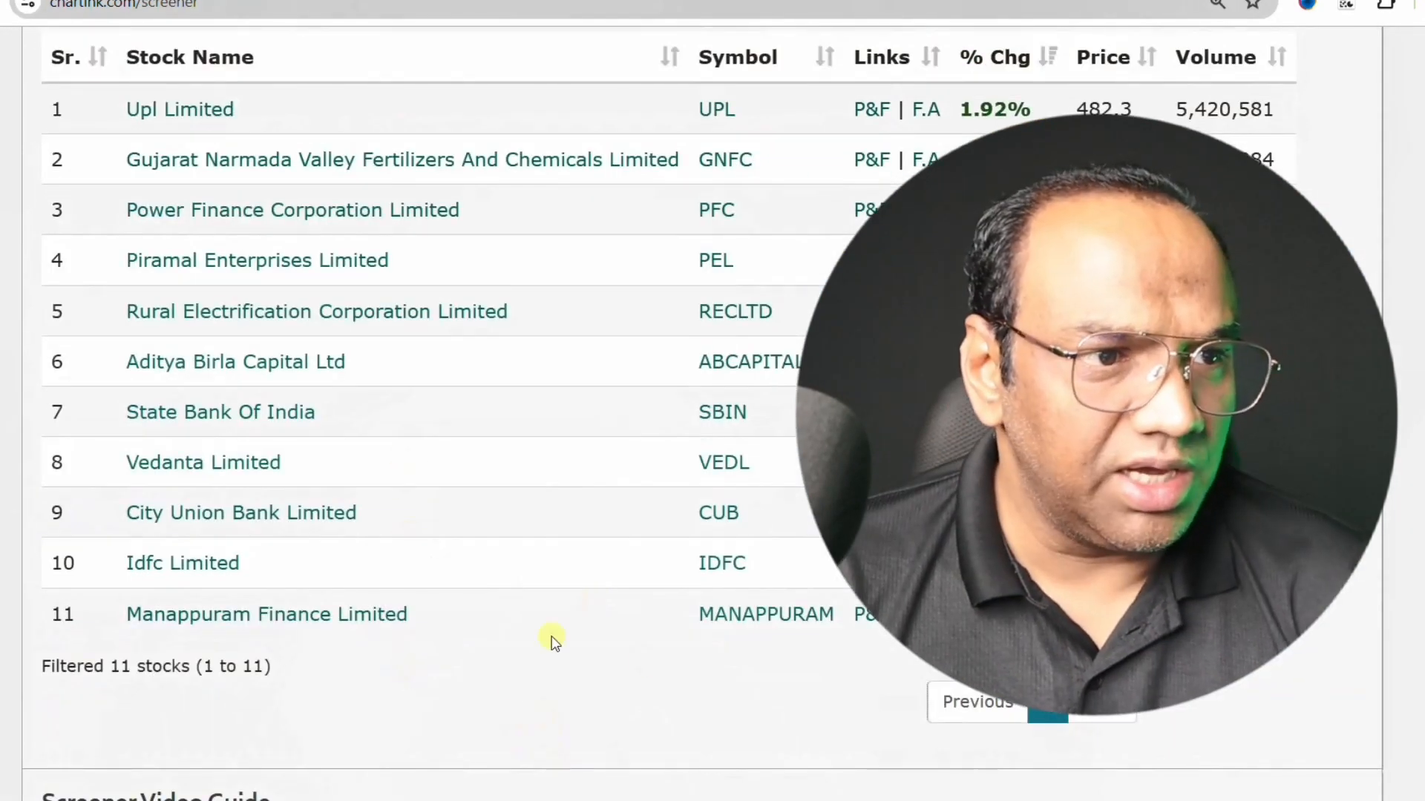
{"action": "scroll", "coordinate": [550, 639], "scroll_direction": "up", "scroll_amount": 1}
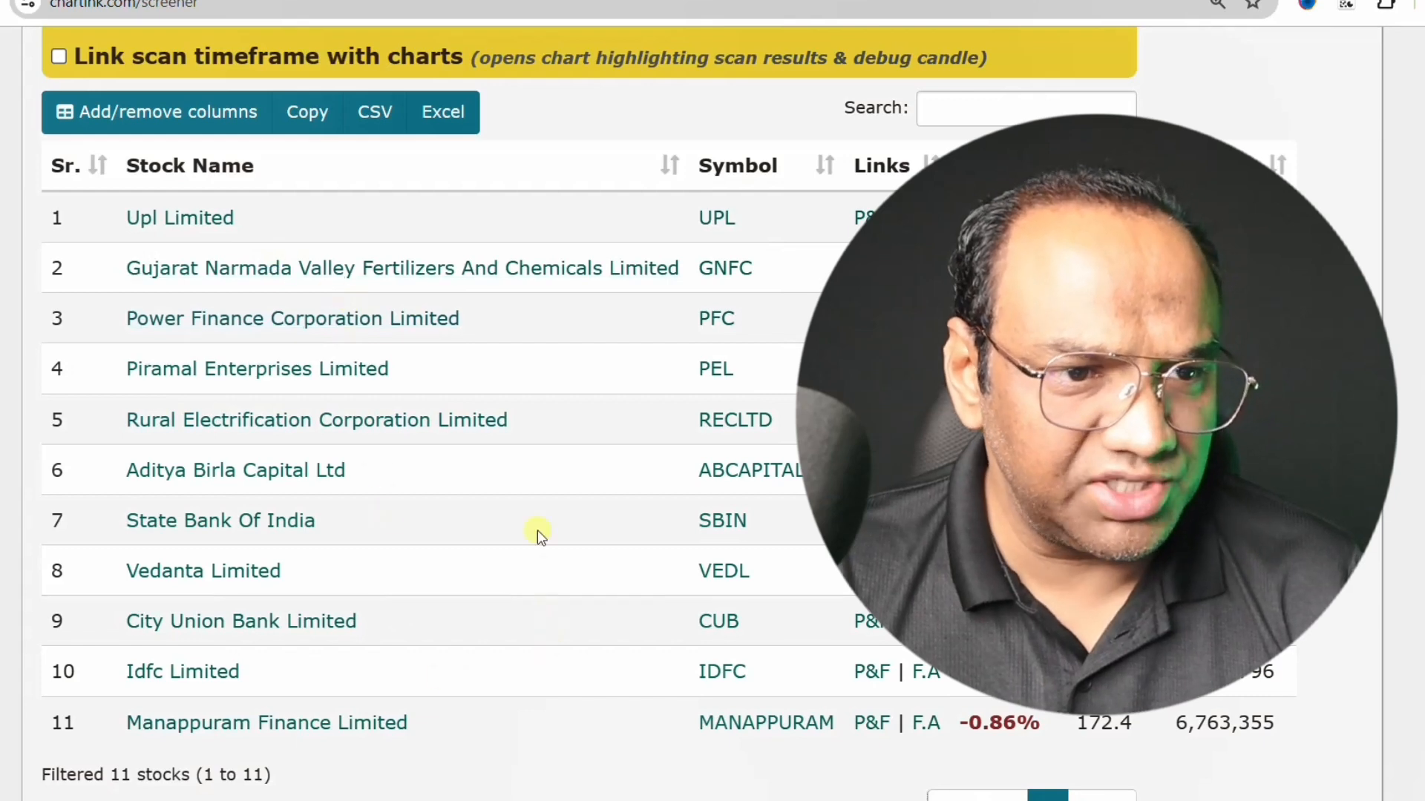
{"action": "scroll", "coordinate": [538, 530], "scroll_direction": "down", "scroll_amount": 2}
- Raise the Yearly PE Ratio limit to 20
{"action": "scroll", "coordinate": [541, 545], "scroll_direction": "up", "scroll_amount": 9}
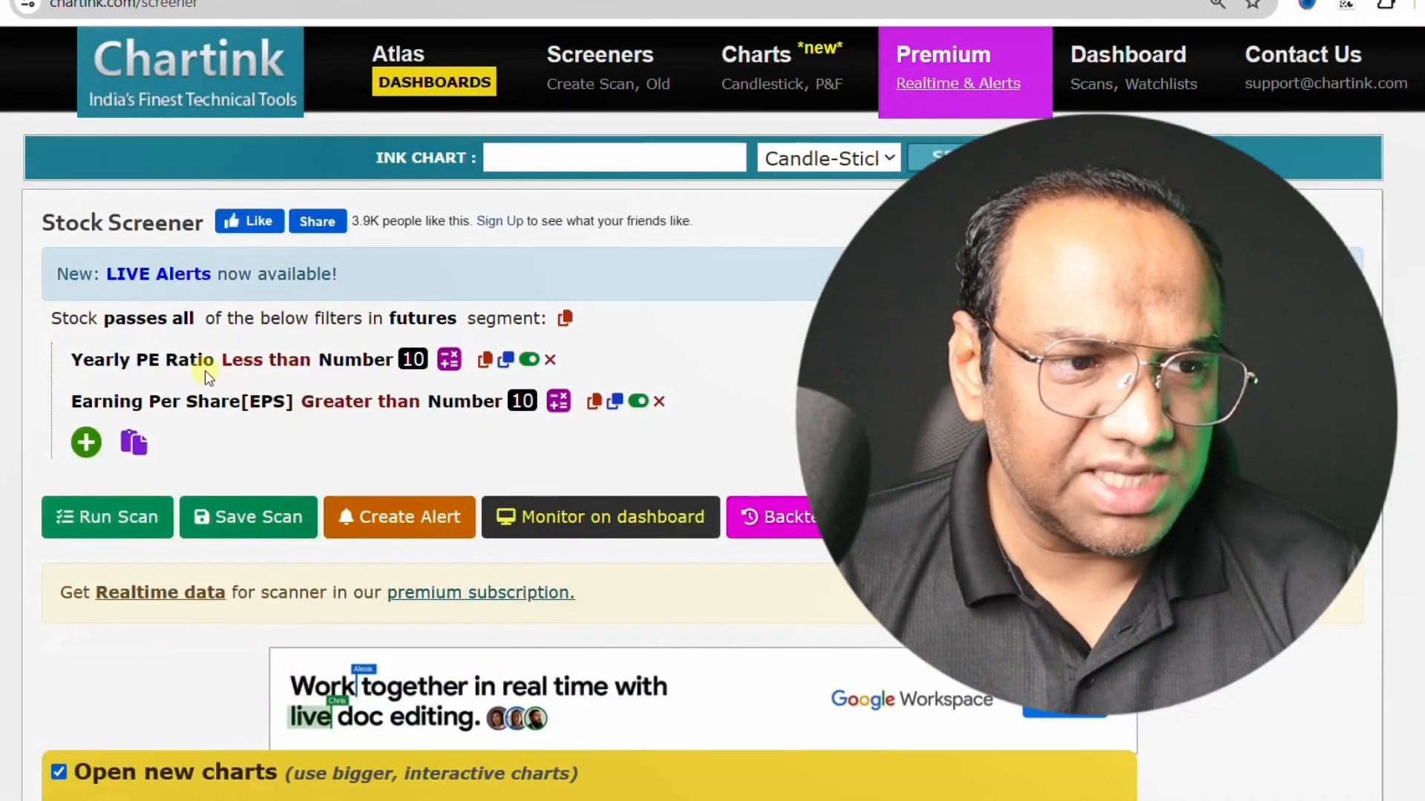
{"action": "left_click", "coordinate": [408, 361]}
{"action": "key", "text": "BackSpace"}
{"action": "key", "text": "BackSpace"}
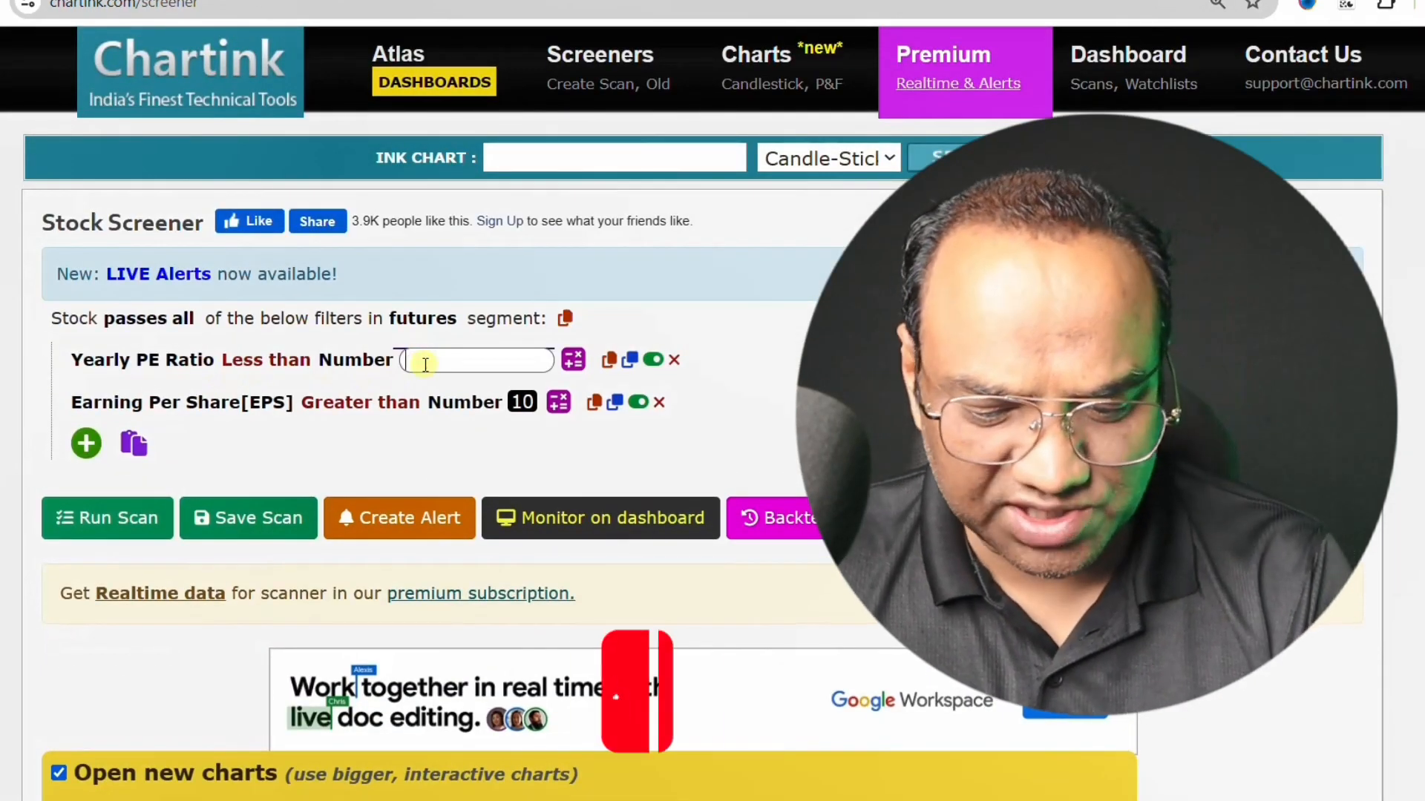
{"action": "type", "text": "20"}
- Run the scan with the PE limit of 20 and look through the filtered stocks
{"action": "left_click", "coordinate": [136, 517]}
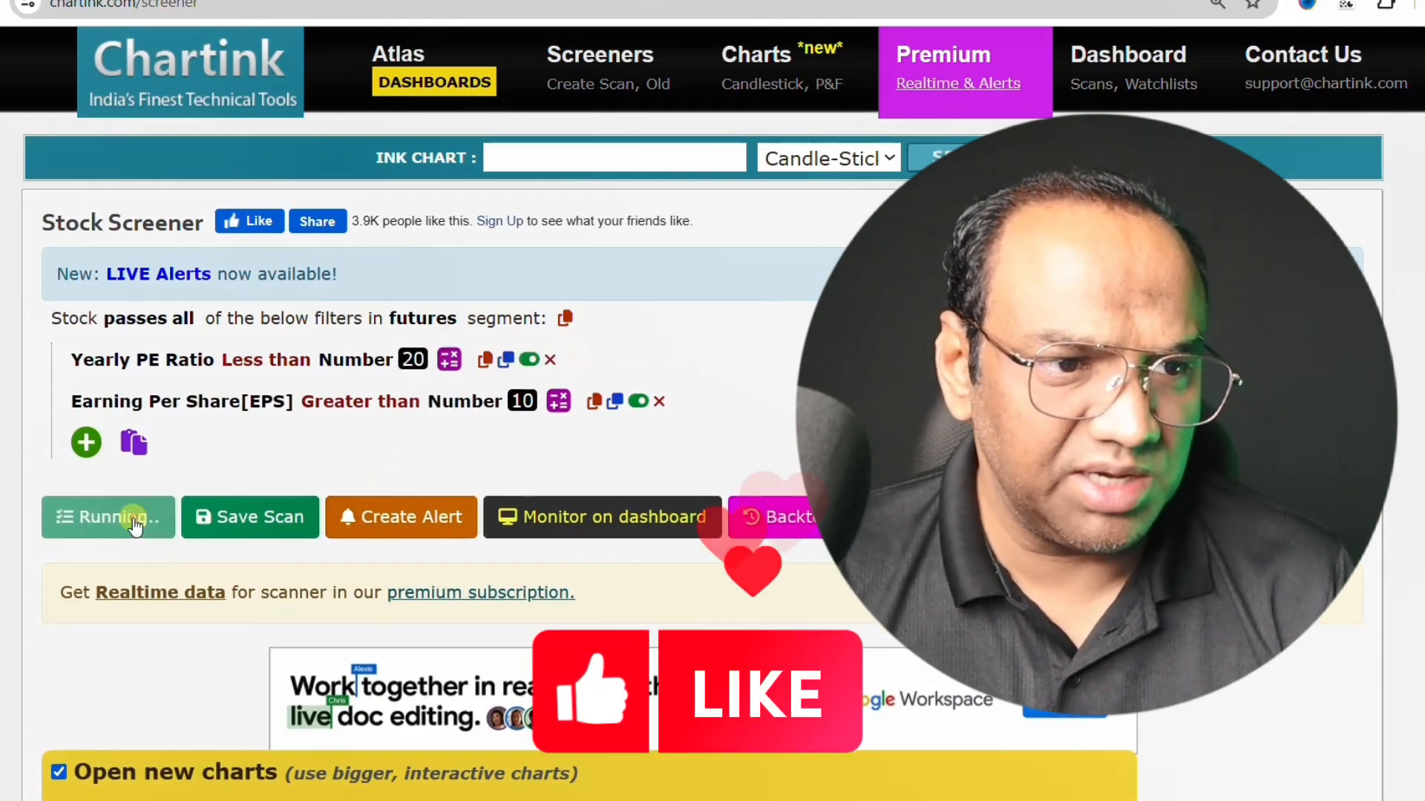
{"action": "scroll", "coordinate": [402, 481], "scroll_direction": "down", "scroll_amount": 20}
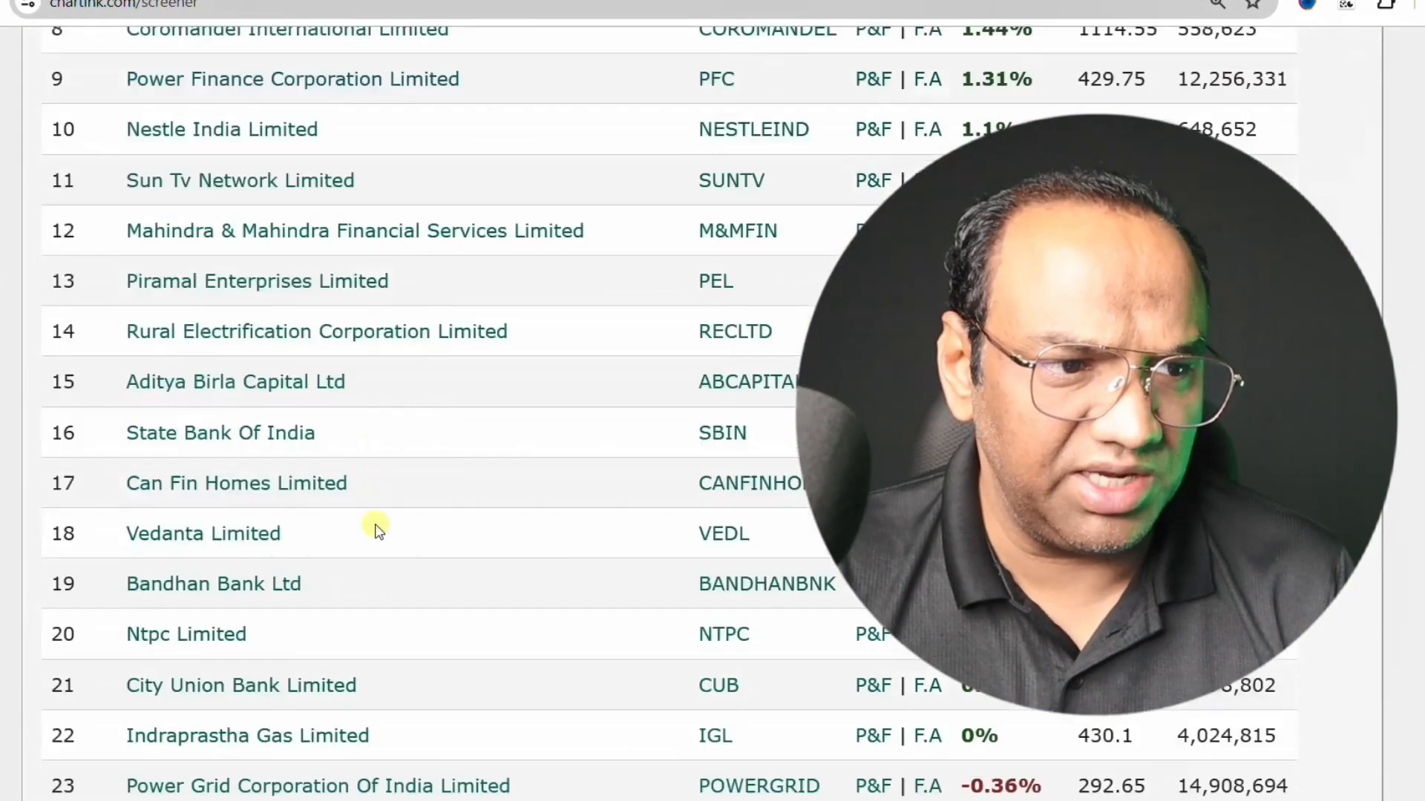
{"action": "scroll", "coordinate": [384, 524], "scroll_direction": "down", "scroll_amount": 4}
{"action": "scroll", "coordinate": [386, 527], "scroll_direction": "up", "scroll_amount": 20}
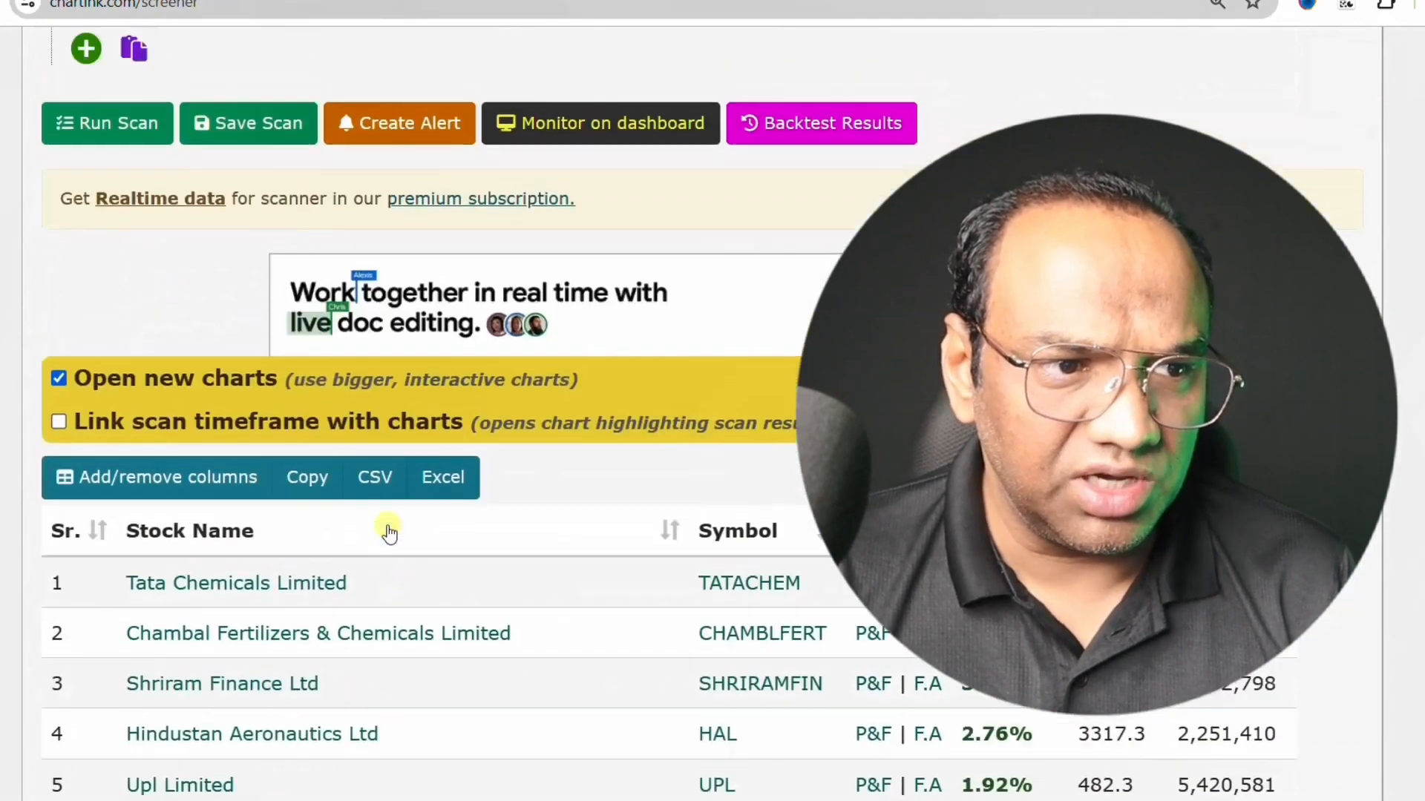
- Lower the Yearly PE Ratio limit to 5 and run the scan again
{"action": "scroll", "coordinate": [389, 532], "scroll_direction": "up", "scroll_amount": 5}
{"action": "left_click", "coordinate": [419, 360]}
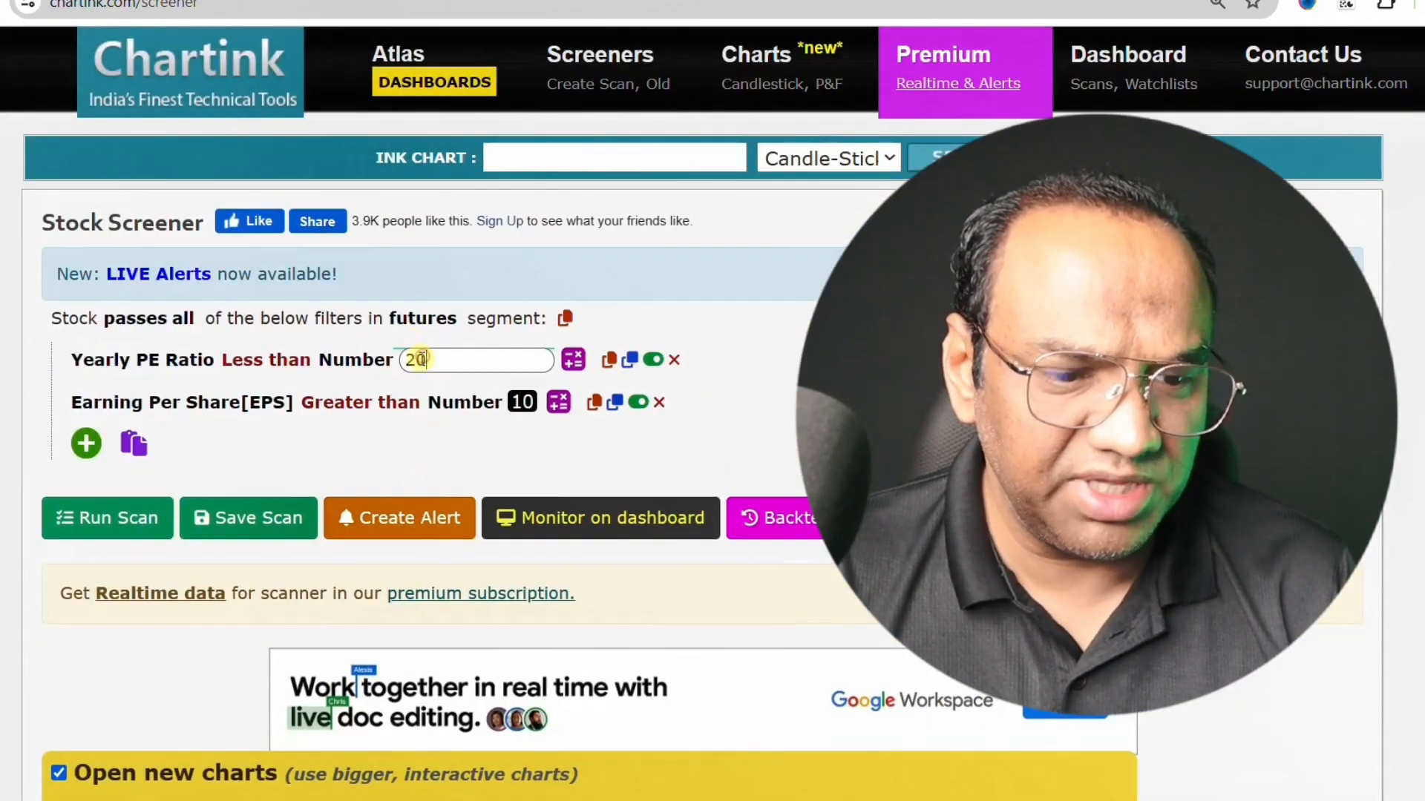
{"action": "key", "text": "BackSpace"}
{"action": "key", "text": "BackSpace"}
{"action": "type", "text": "5"}
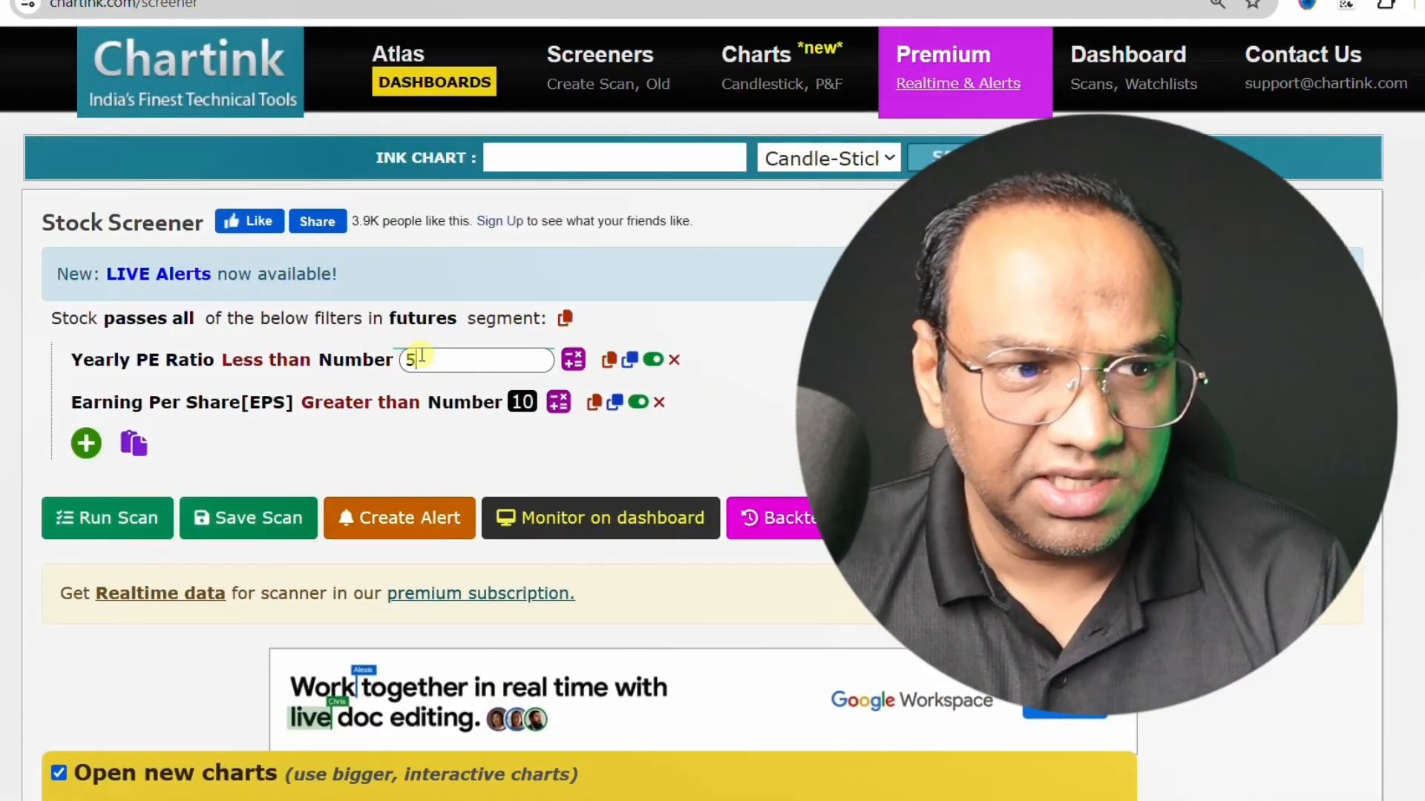
{"action": "left_click", "coordinate": [399, 450]}
{"action": "left_click", "coordinate": [65, 517]}
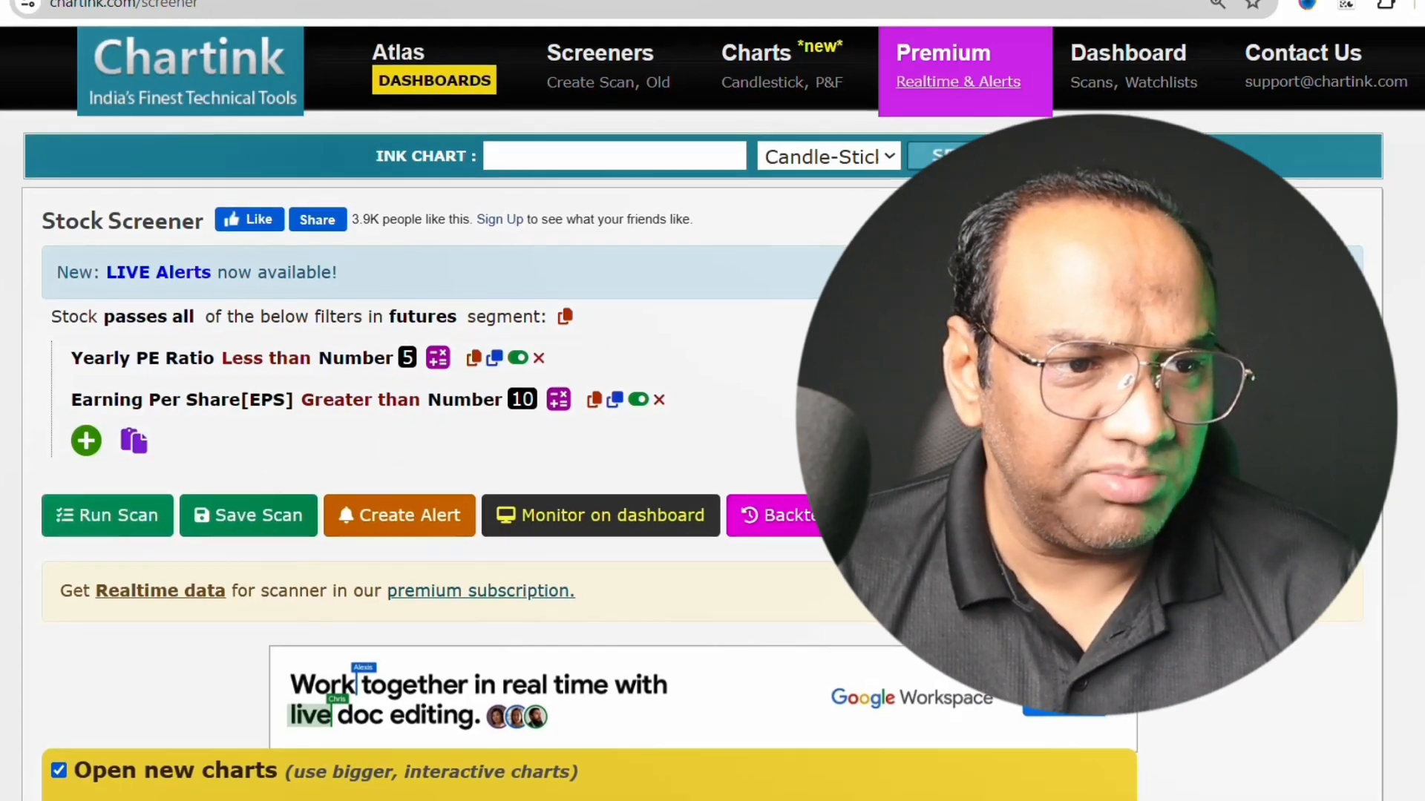
{"action": "scroll", "coordinate": [51, 566], "scroll_direction": "down", "scroll_amount": 7}
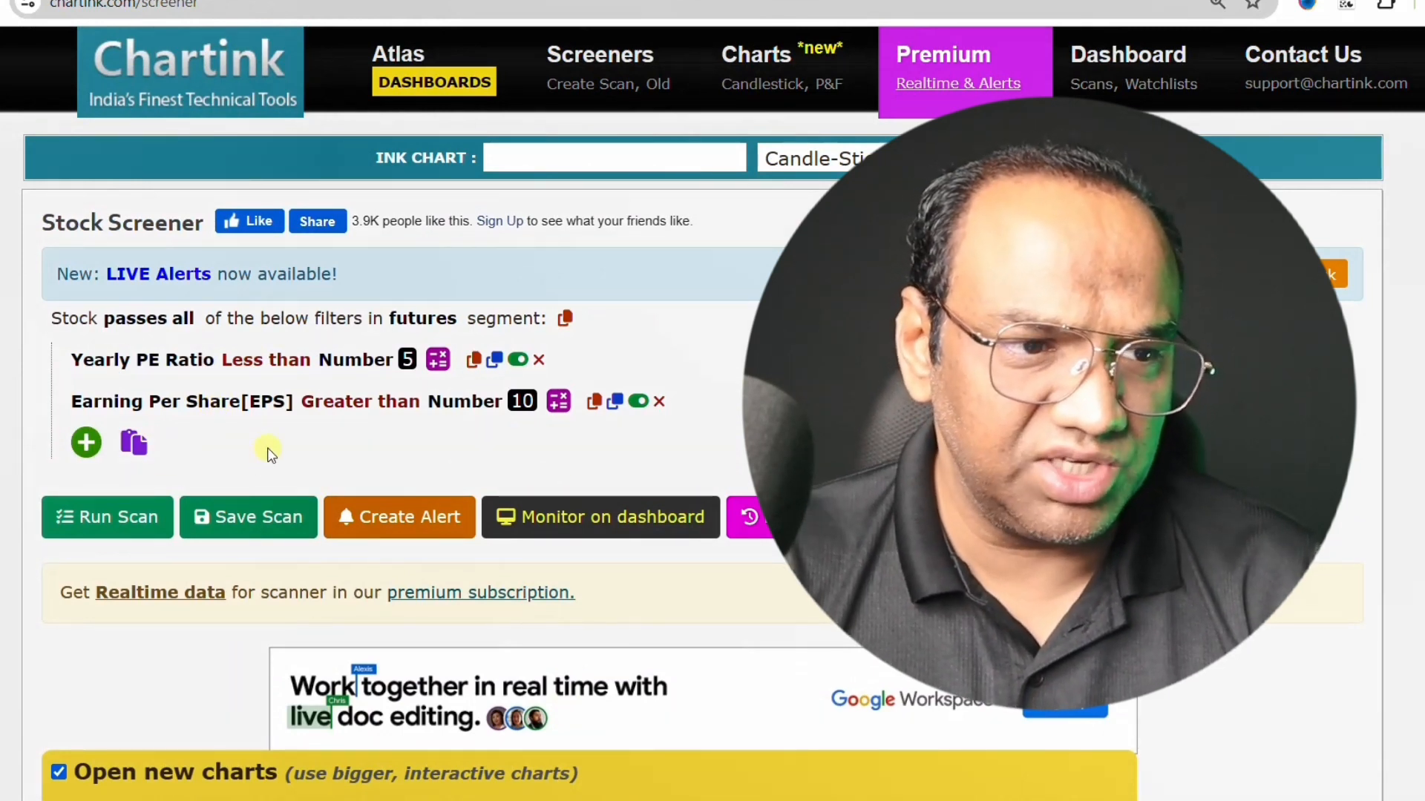
- Add a third filter to the scan using the Rsi (Relative) indicator
{"action": "left_click", "coordinate": [85, 445]}
{"action": "type", "text": "r"}
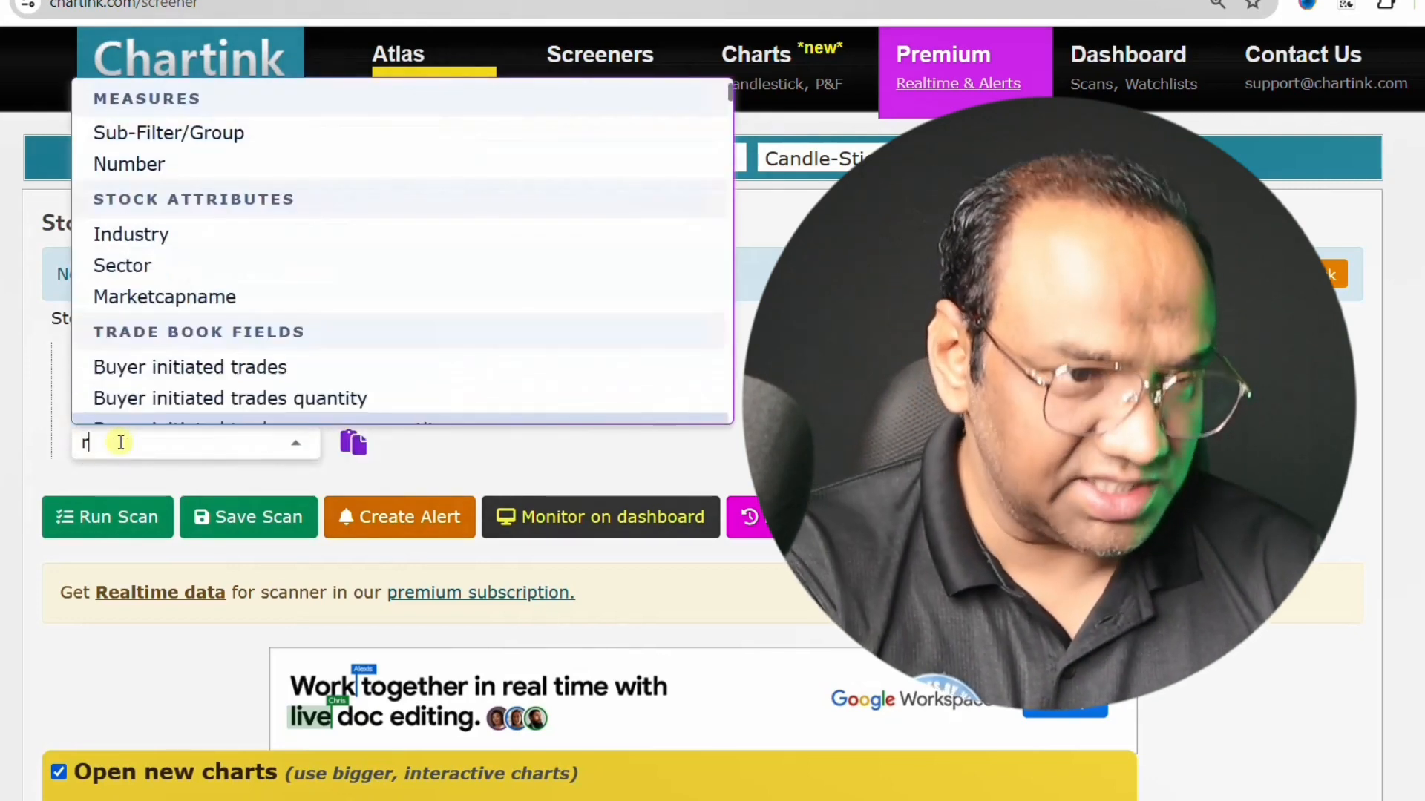
{"action": "type", "text": "si"}
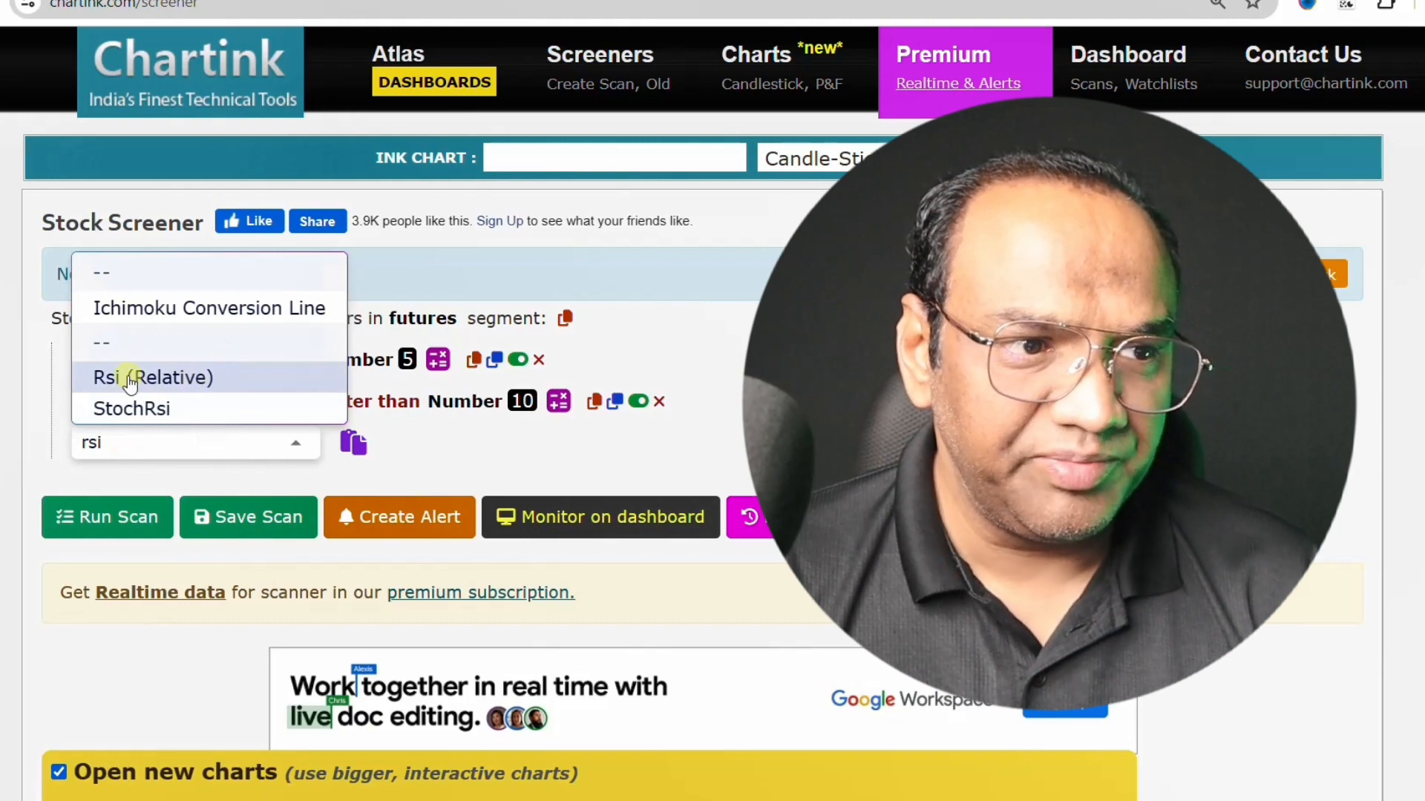
{"action": "left_click", "coordinate": [105, 380]}
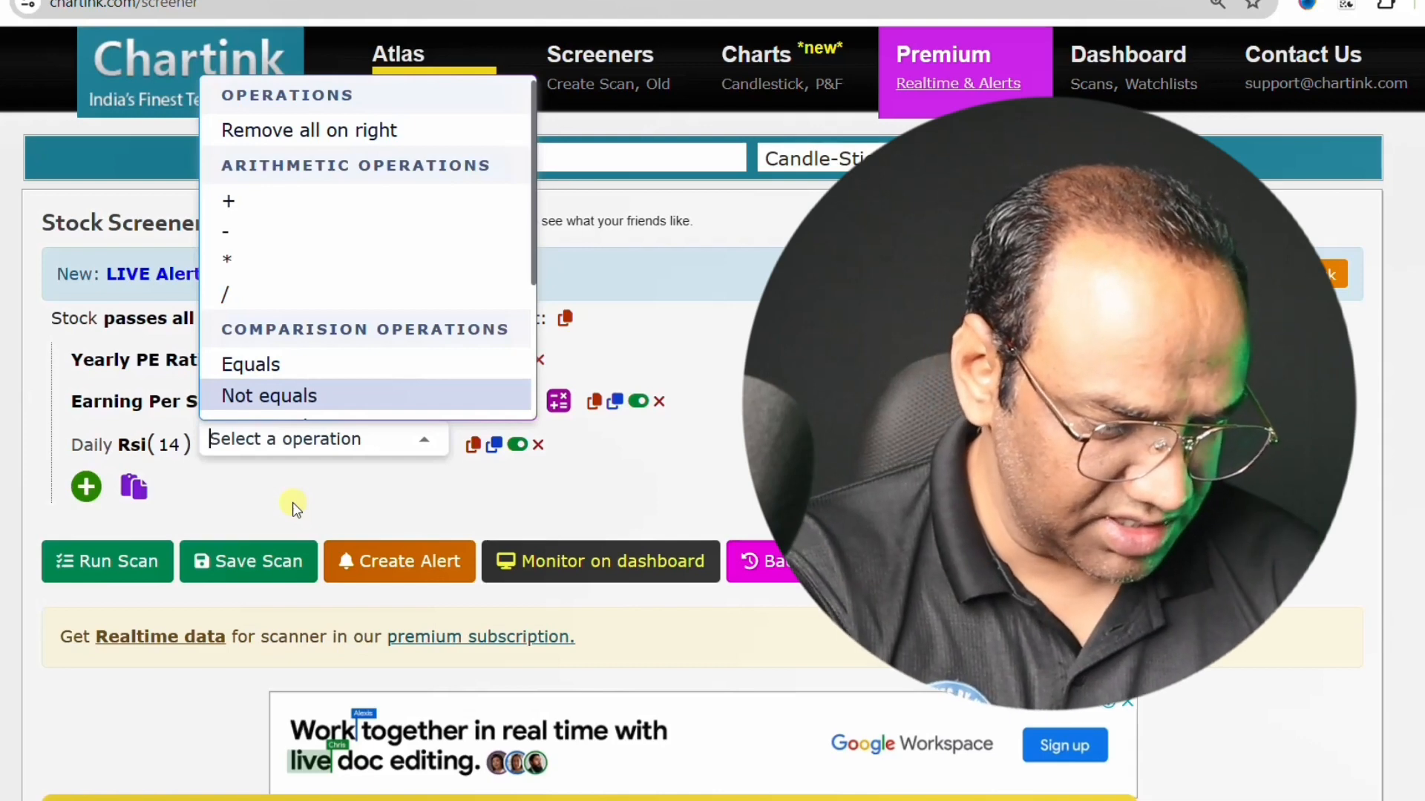
- Make the daily Rsi(14) filter require a value Greater than Number 50
{"action": "type", "text": "gre"}
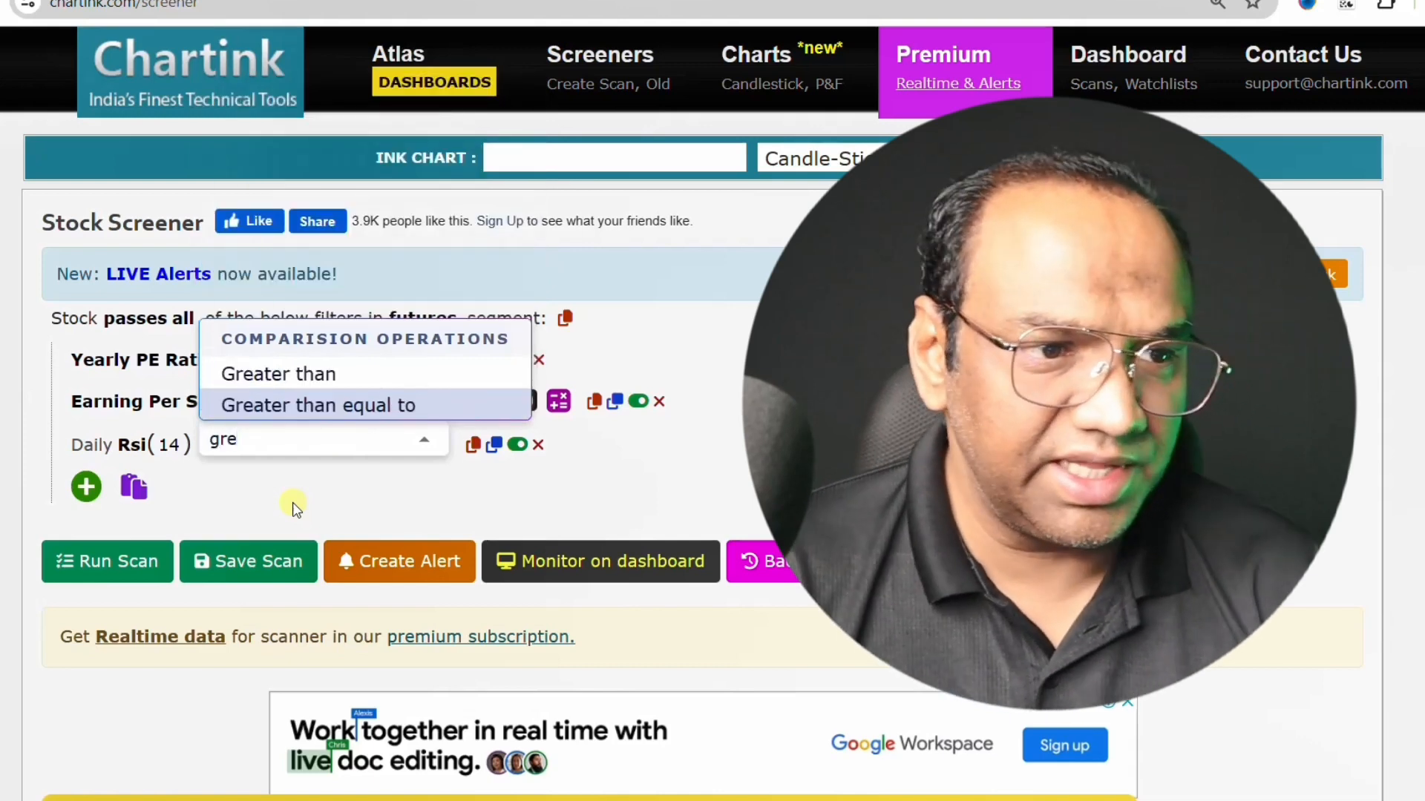
{"action": "left_click", "coordinate": [312, 374]}
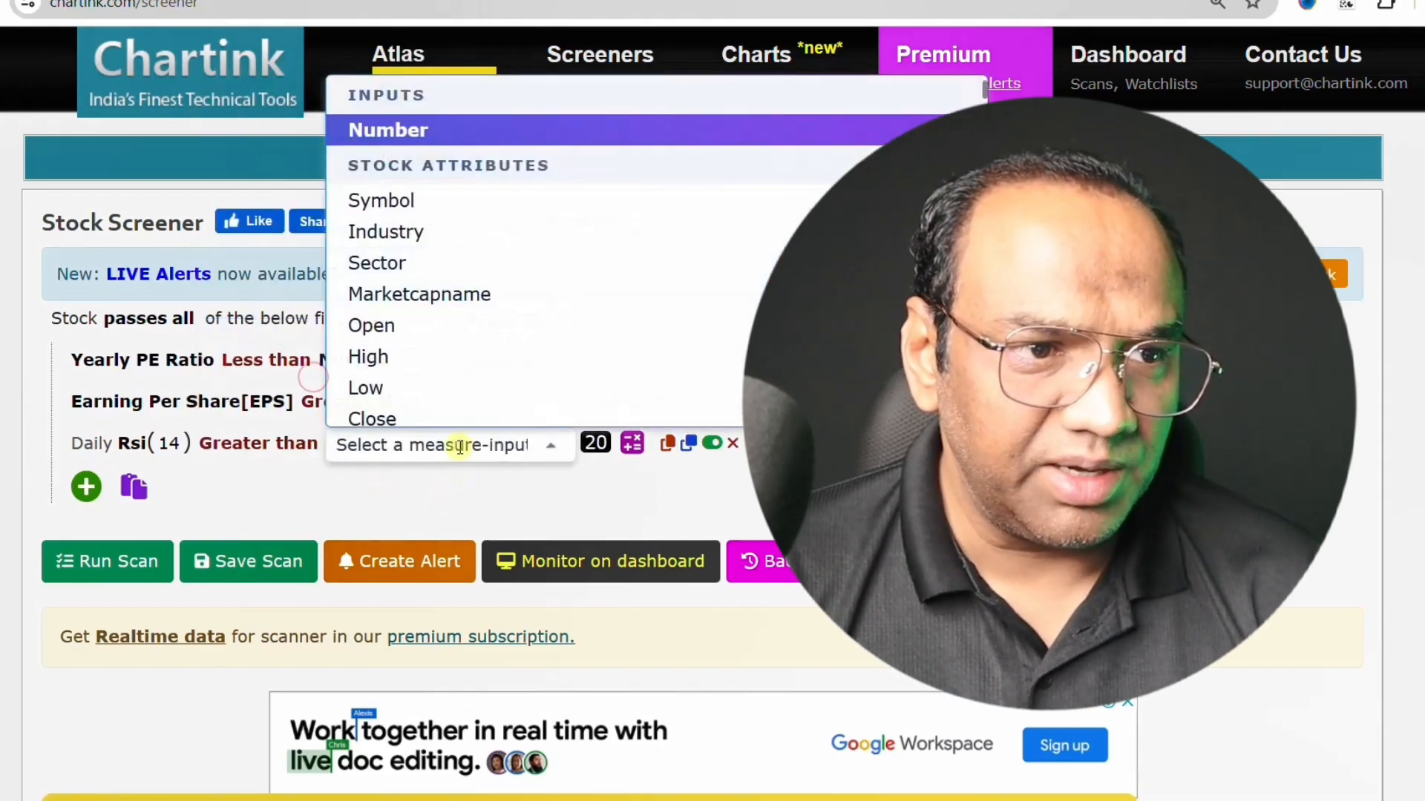
{"action": "left_click", "coordinate": [402, 129]}
{"action": "left_click", "coordinate": [422, 444]}
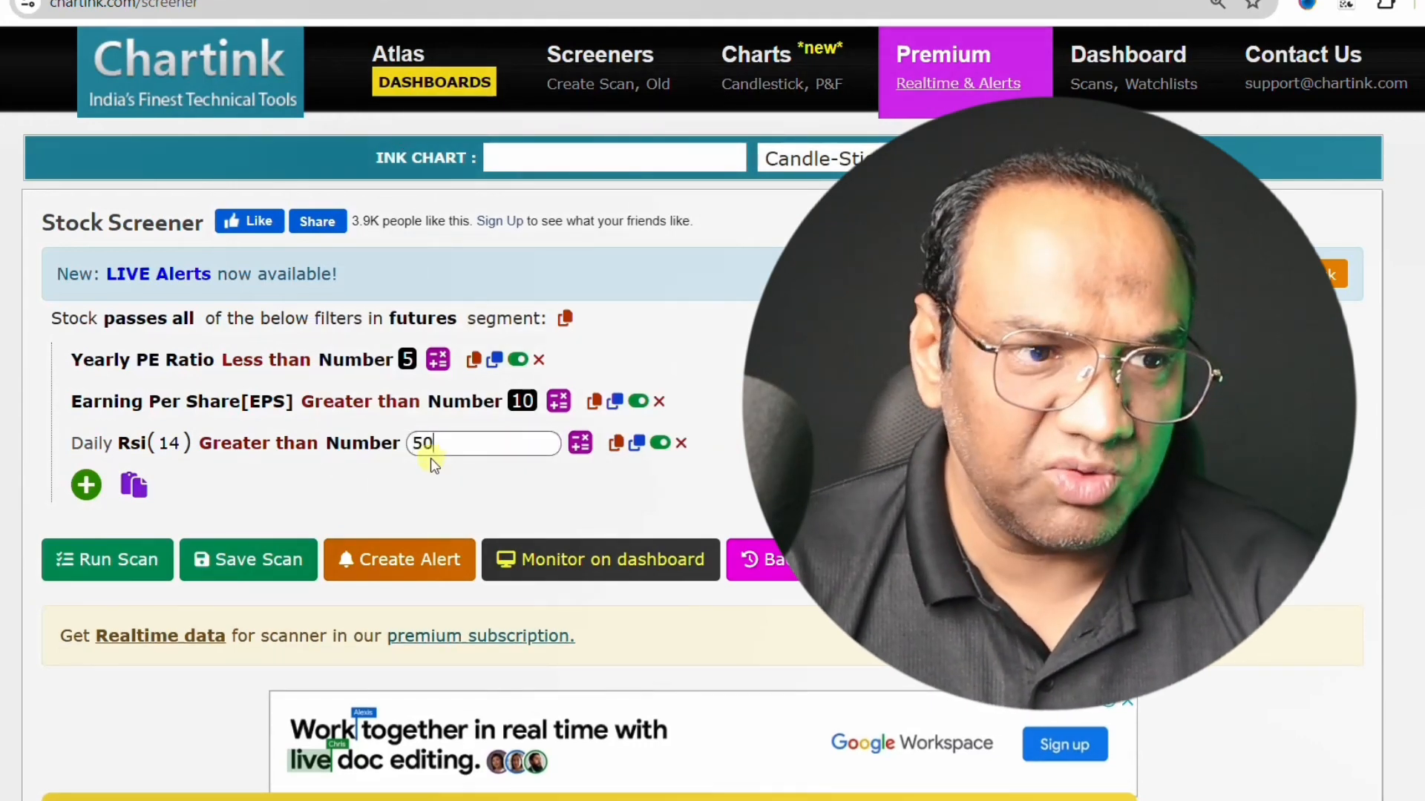
- Run the scan with the daily Rsi(14) limit of 50 and check the filtered stocks
{"action": "key", "text": "Return"}
{"action": "left_click", "coordinate": [112, 561]}
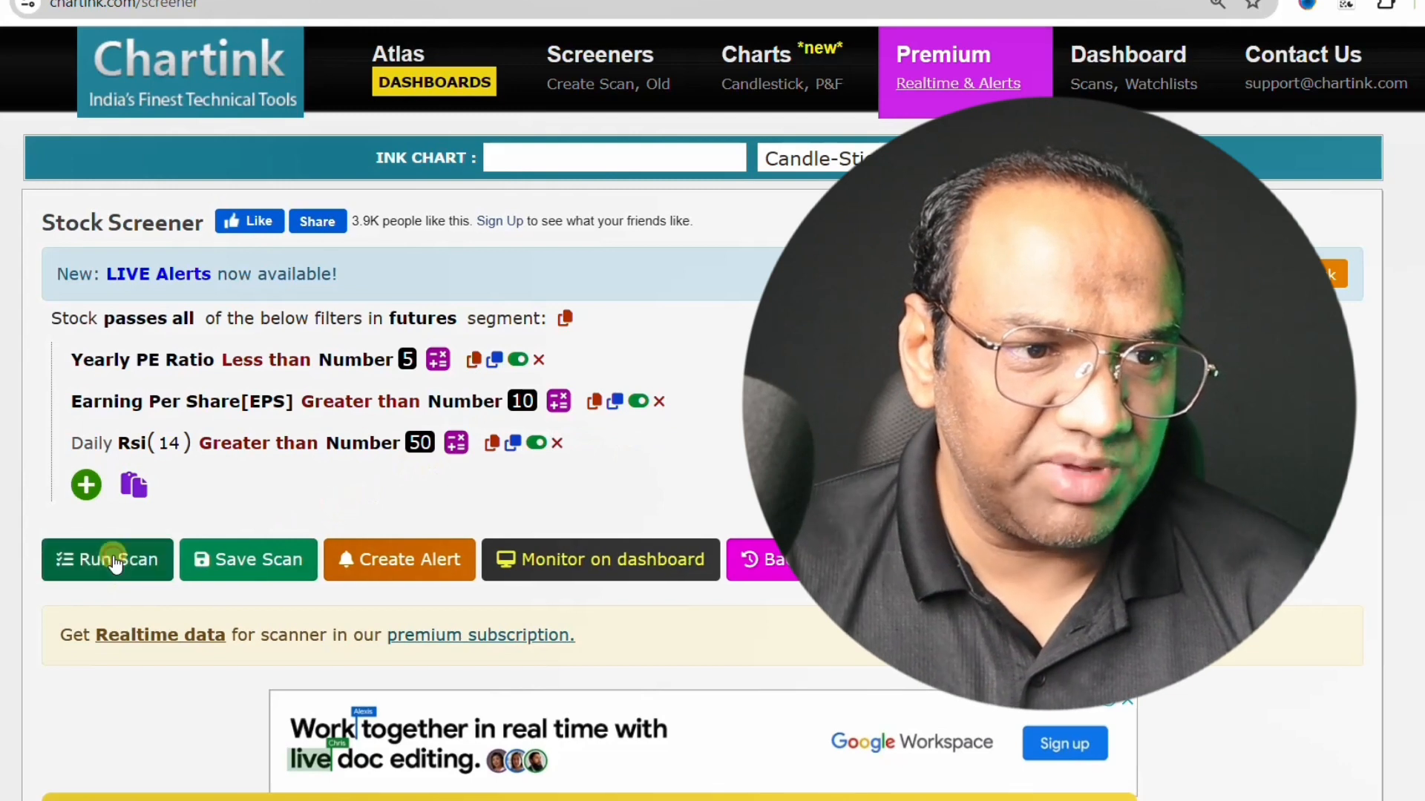
{"action": "scroll", "coordinate": [45, 668], "scroll_direction": "down", "scroll_amount": 5}
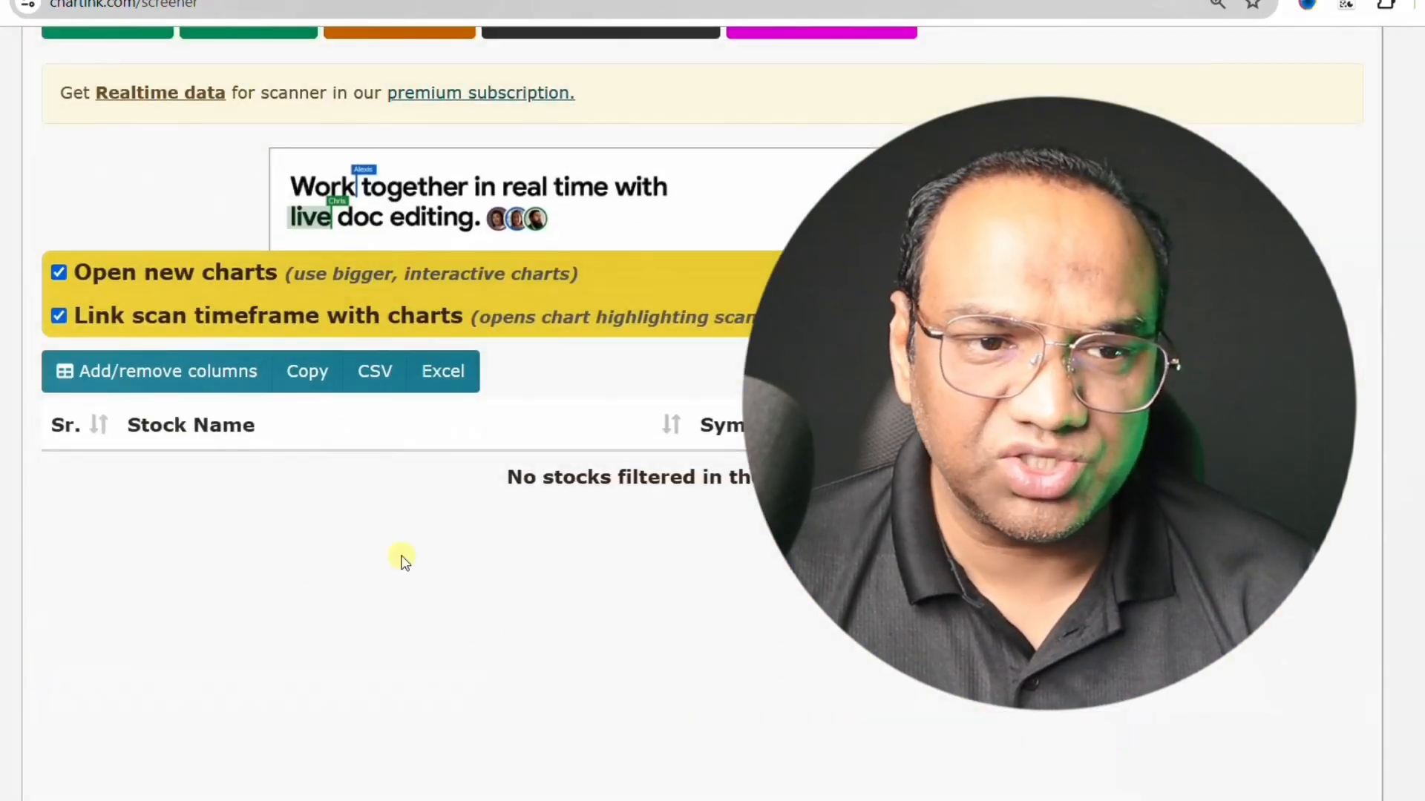
- Lower the daily Rsi(14) limit to 30, run the scan again and look through the filtered stocks
{"action": "scroll", "coordinate": [672, 648], "scroll_direction": "up", "scroll_amount": 5}
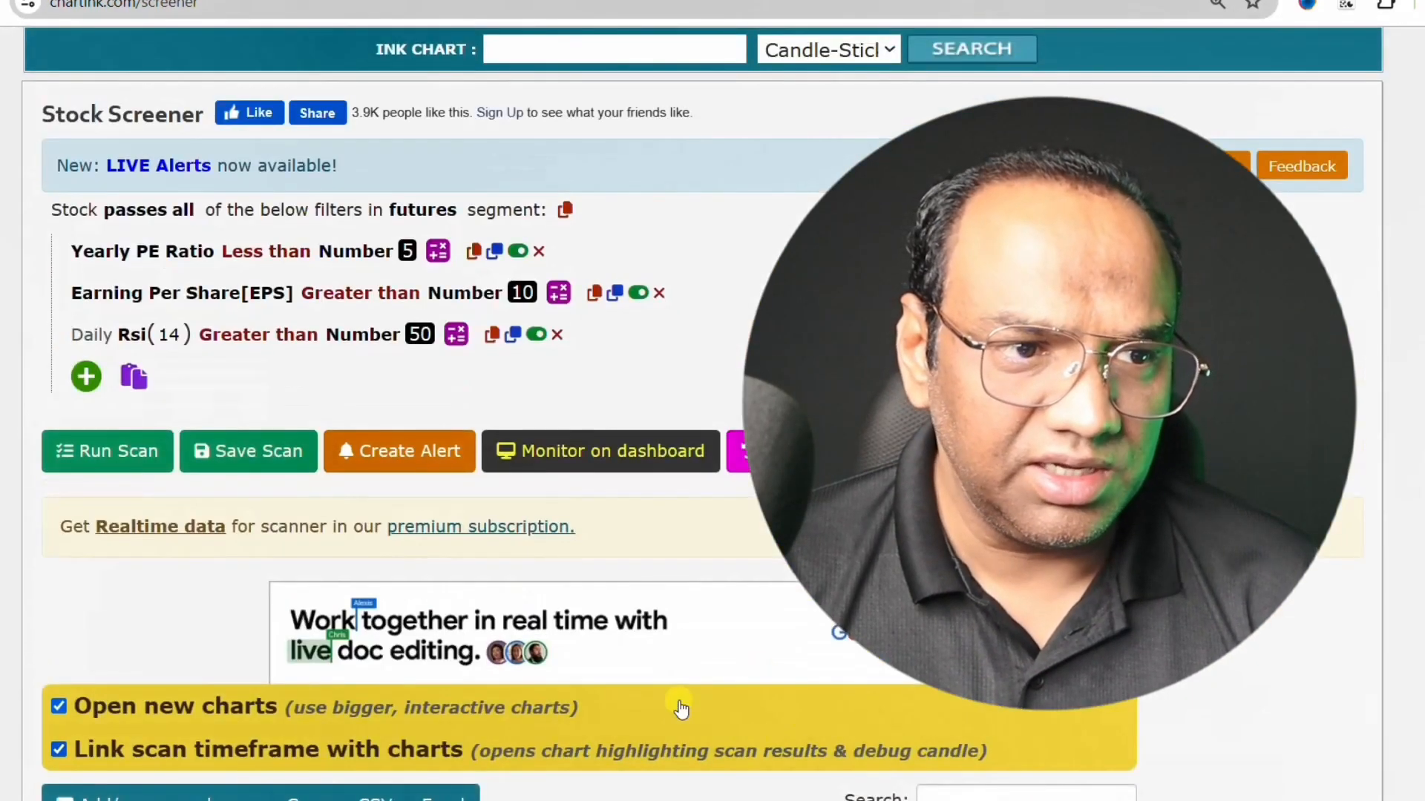
{"action": "left_click", "coordinate": [422, 339]}
{"action": "left_click_drag", "start_coordinate": [429, 335], "coordinate": [393, 336]}
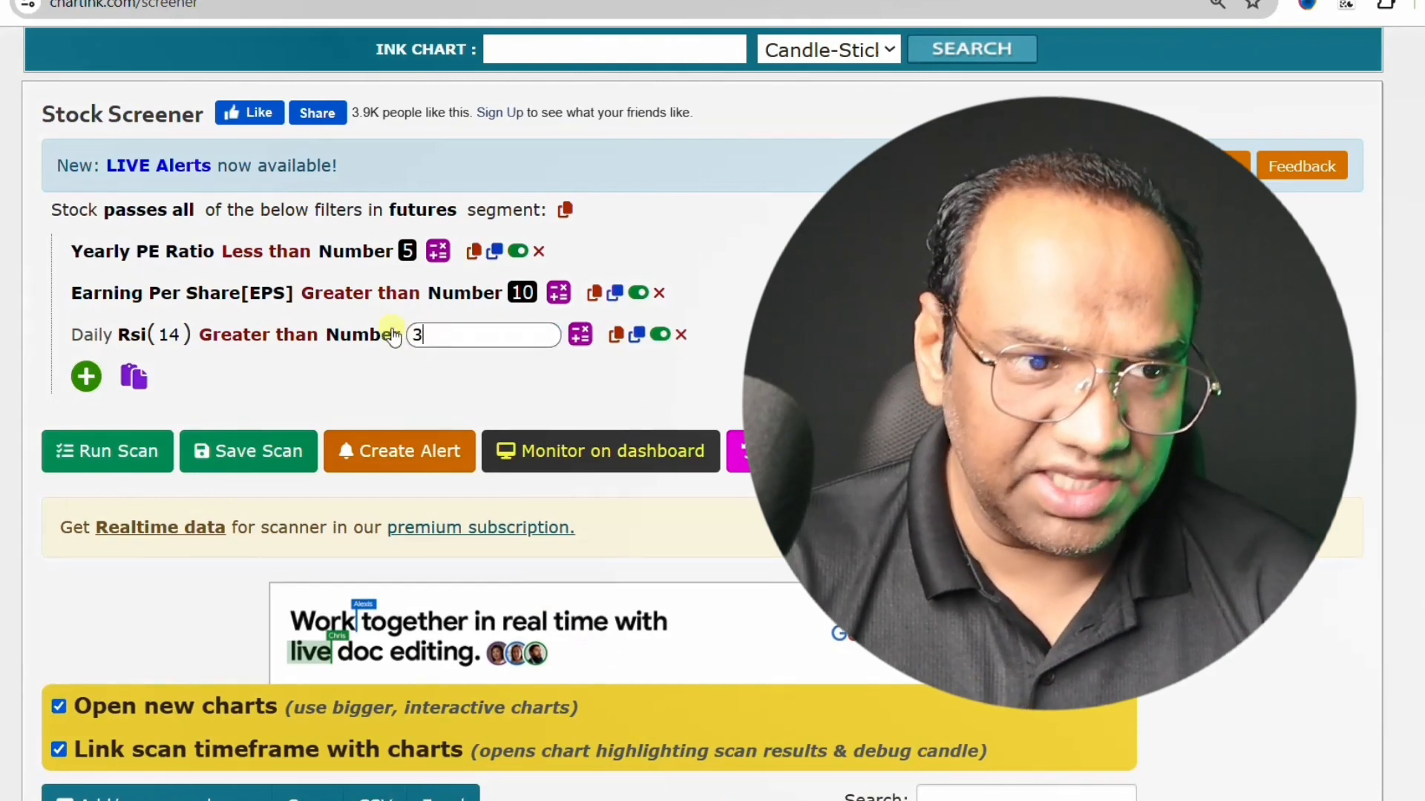
{"action": "left_click", "coordinate": [373, 385]}
{"action": "left_click", "coordinate": [65, 468]}
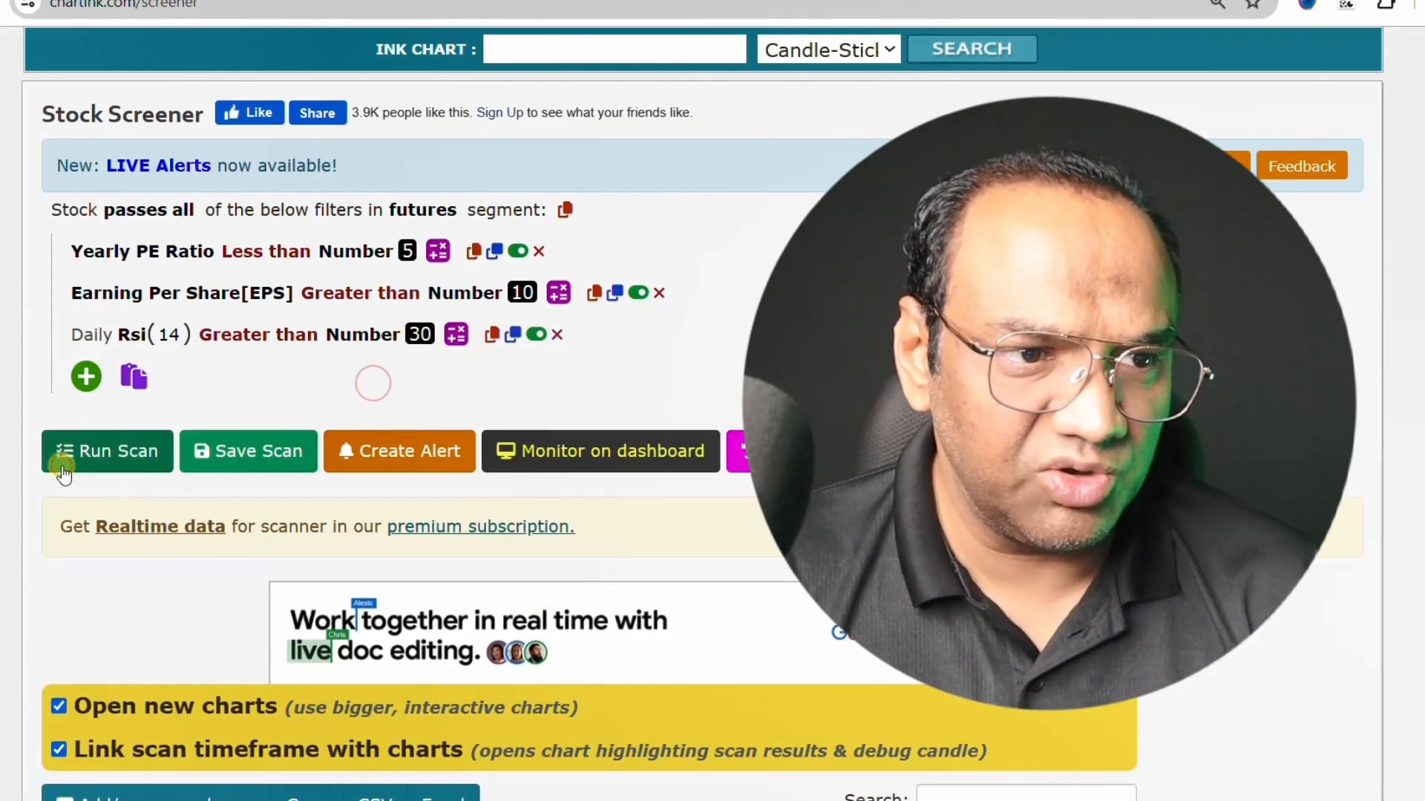
{"action": "scroll", "coordinate": [82, 564], "scroll_direction": "down", "scroll_amount": 3}
{"action": "scroll", "coordinate": [81, 644], "scroll_direction": "down", "scroll_amount": 5}
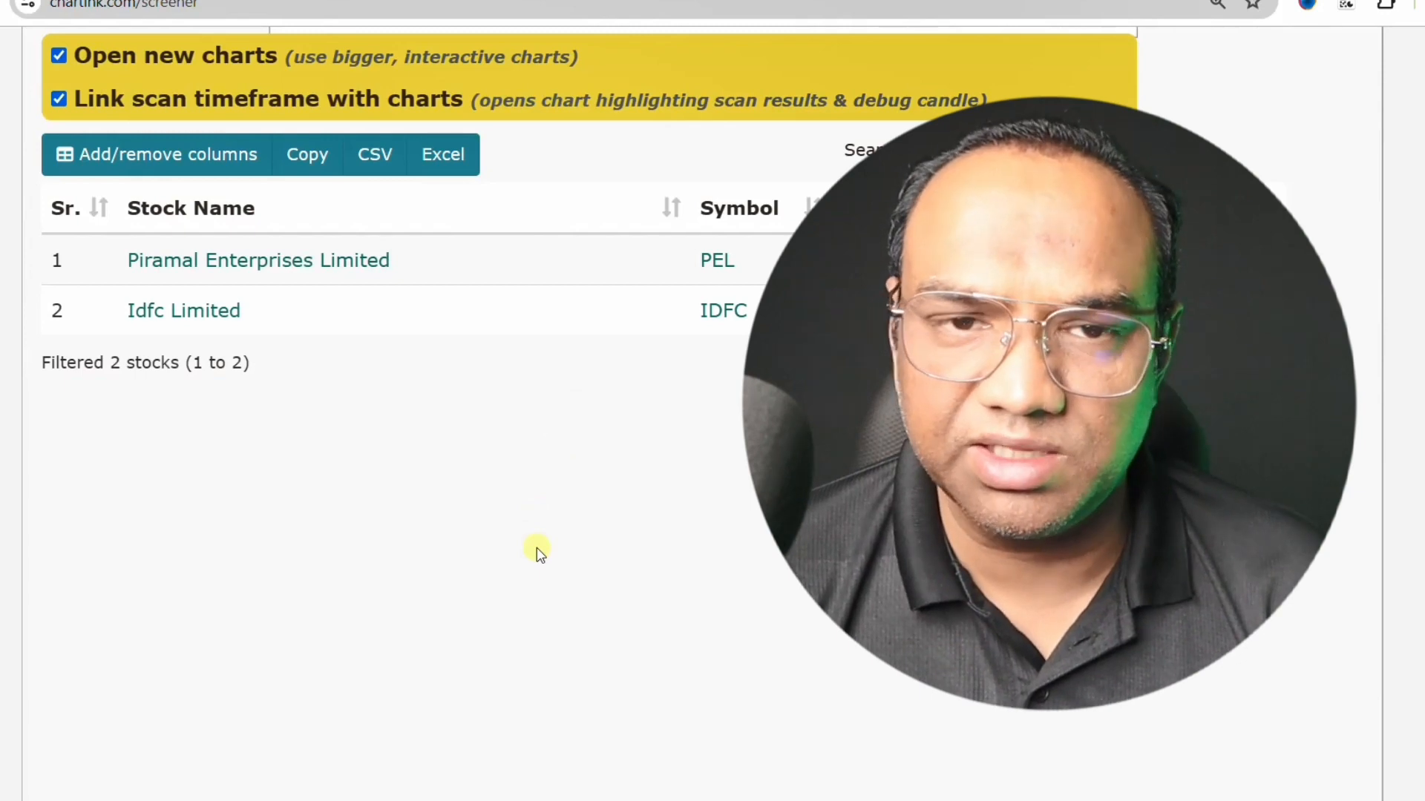
{"action": "scroll", "coordinate": [539, 555], "scroll_direction": "up", "scroll_amount": 9}
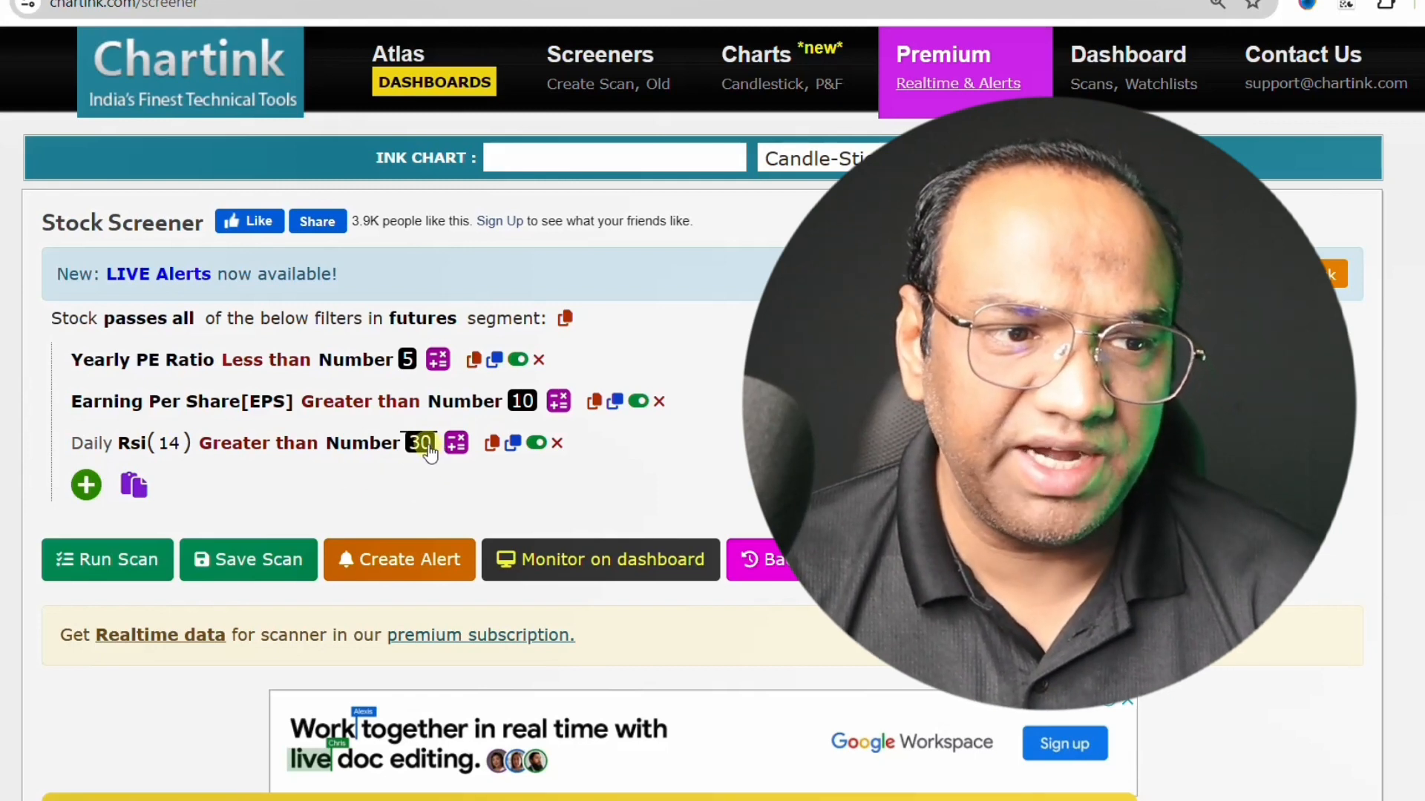
{"action": "left_click", "coordinate": [428, 448]}
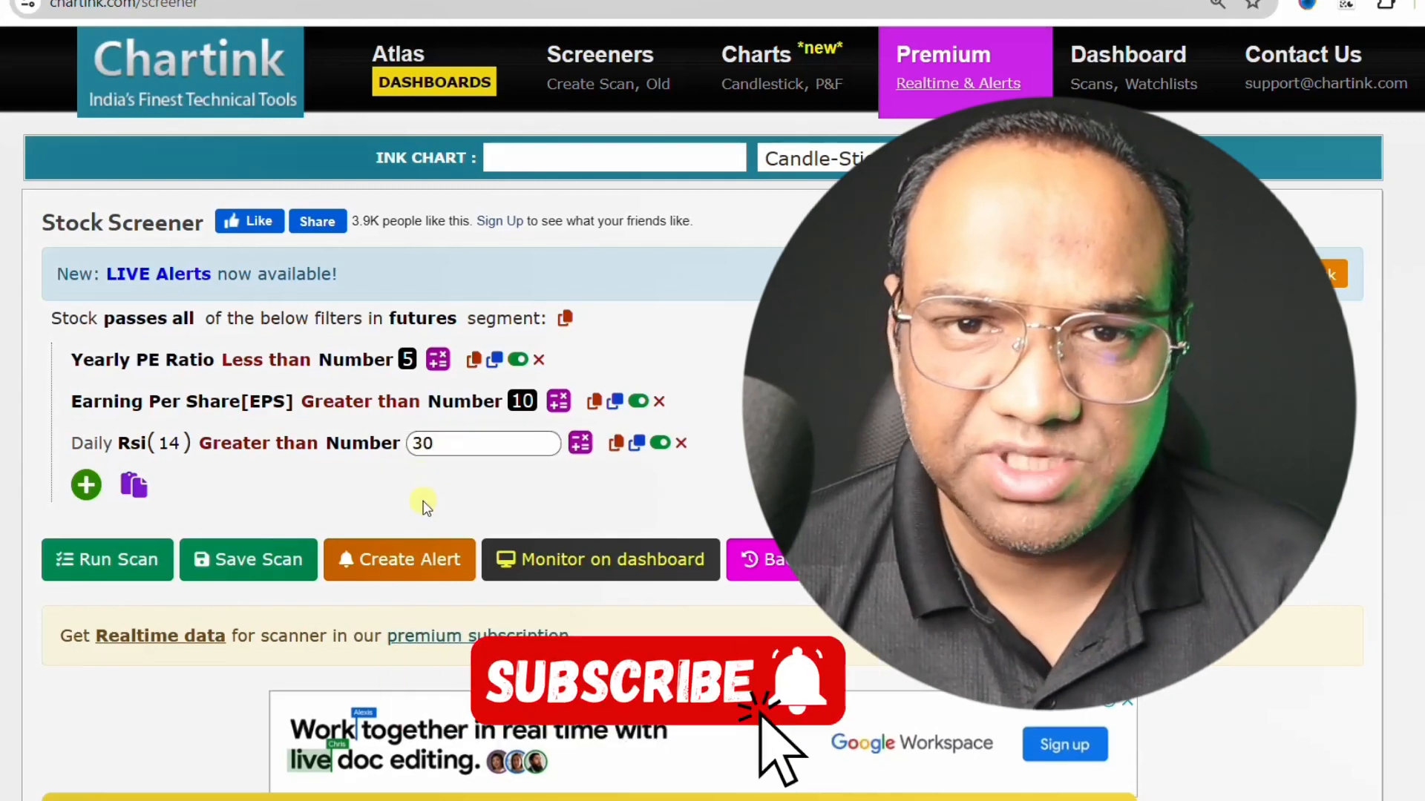
{"action": "left_click", "coordinate": [465, 501]}
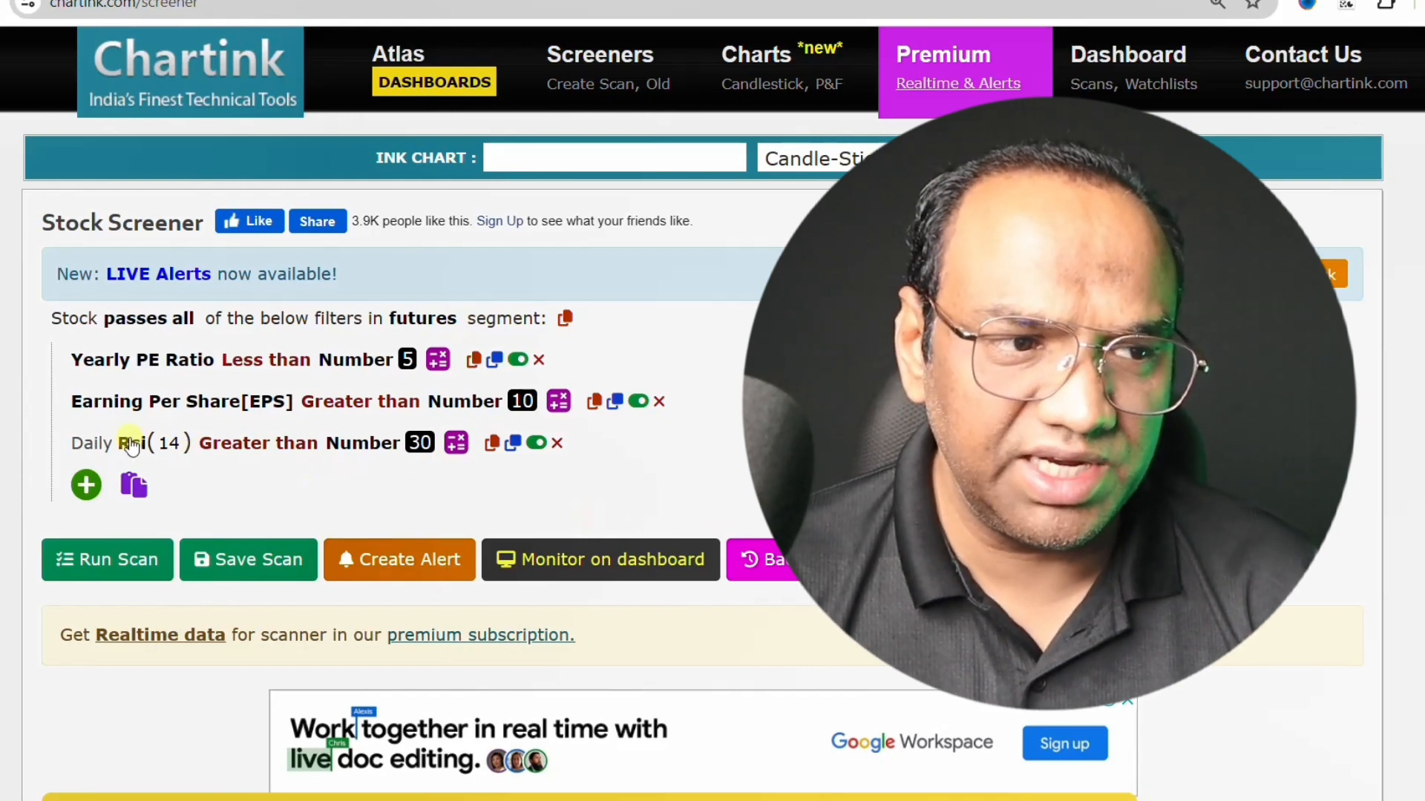
- Search the measures available for a new filter for "moving", "sma" and "ema", and close the list without adding one
{"action": "left_click", "coordinate": [85, 486]}
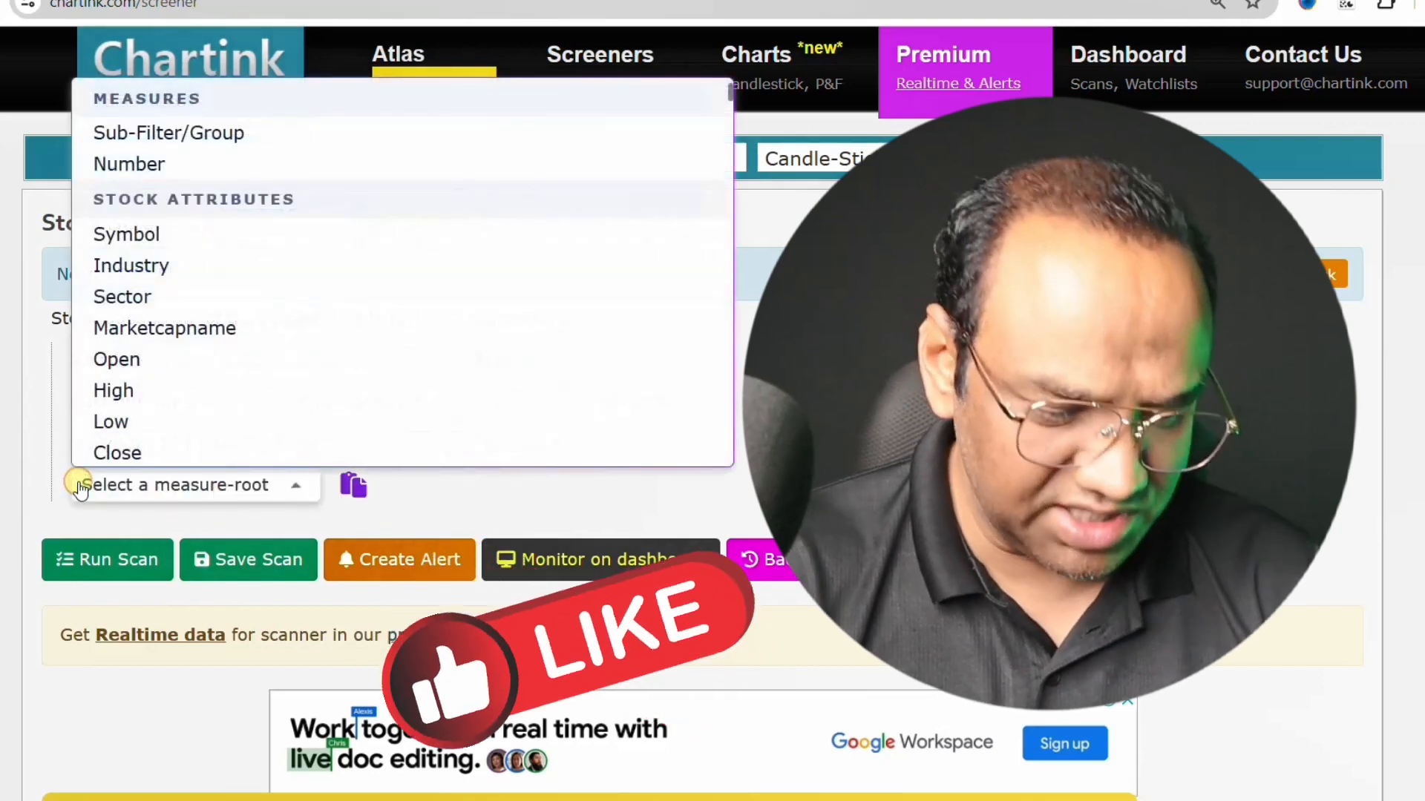
{"action": "type", "text": "moving"}
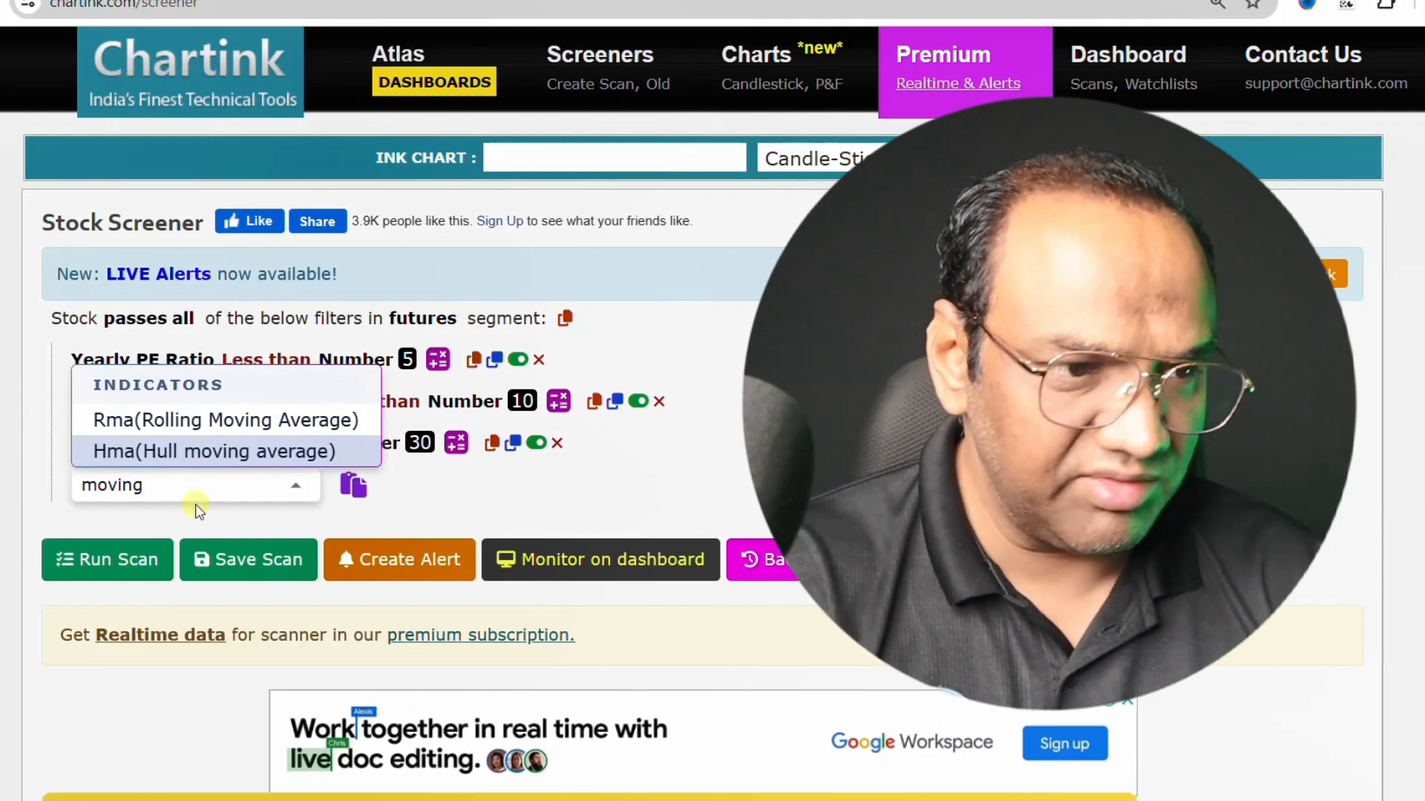
{"action": "key", "text": "BackSpace"}
{"action": "key", "text": "BackSpace"}
{"action": "key", "text": "BackSpace"}
{"action": "key", "text": "BackSpace"}
{"action": "key", "text": "BackSpace"}
{"action": "key", "text": "BackSpace"}
{"action": "type", "text": "s"}
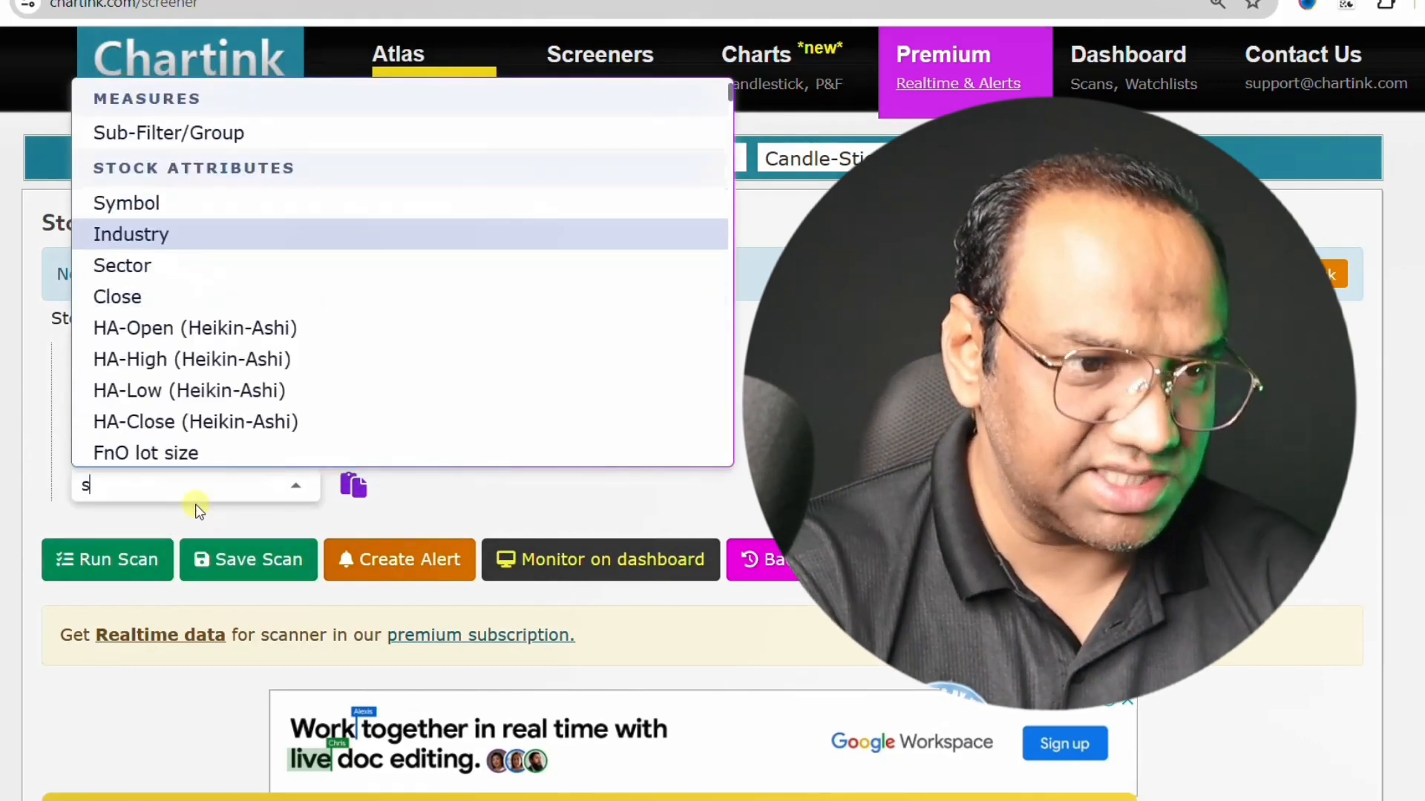
{"action": "type", "text": "ma"}
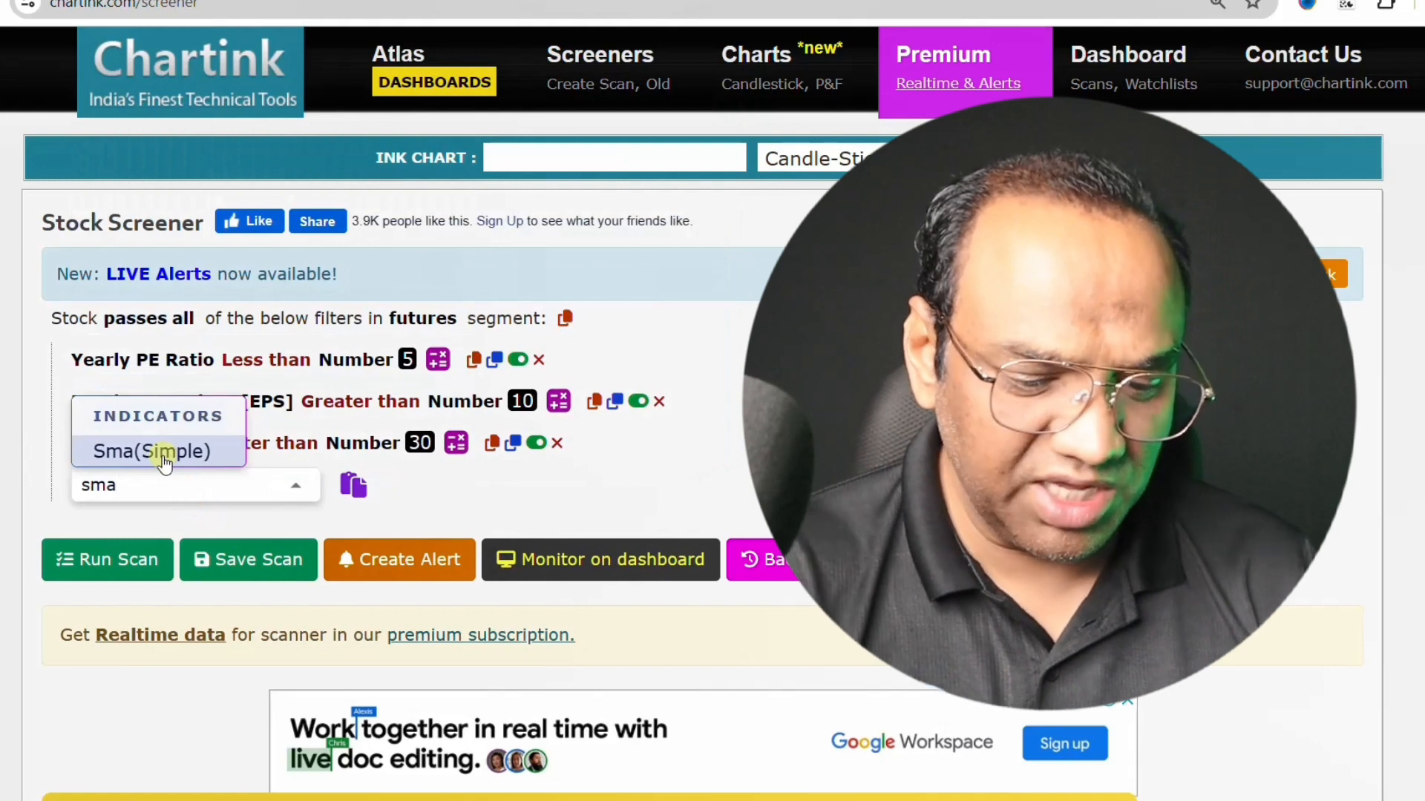
{"action": "key", "text": "BackSpace"}
{"action": "key", "text": "BackSpace"}
{"action": "key", "text": "BackSpace"}
{"action": "type", "text": "ema"}
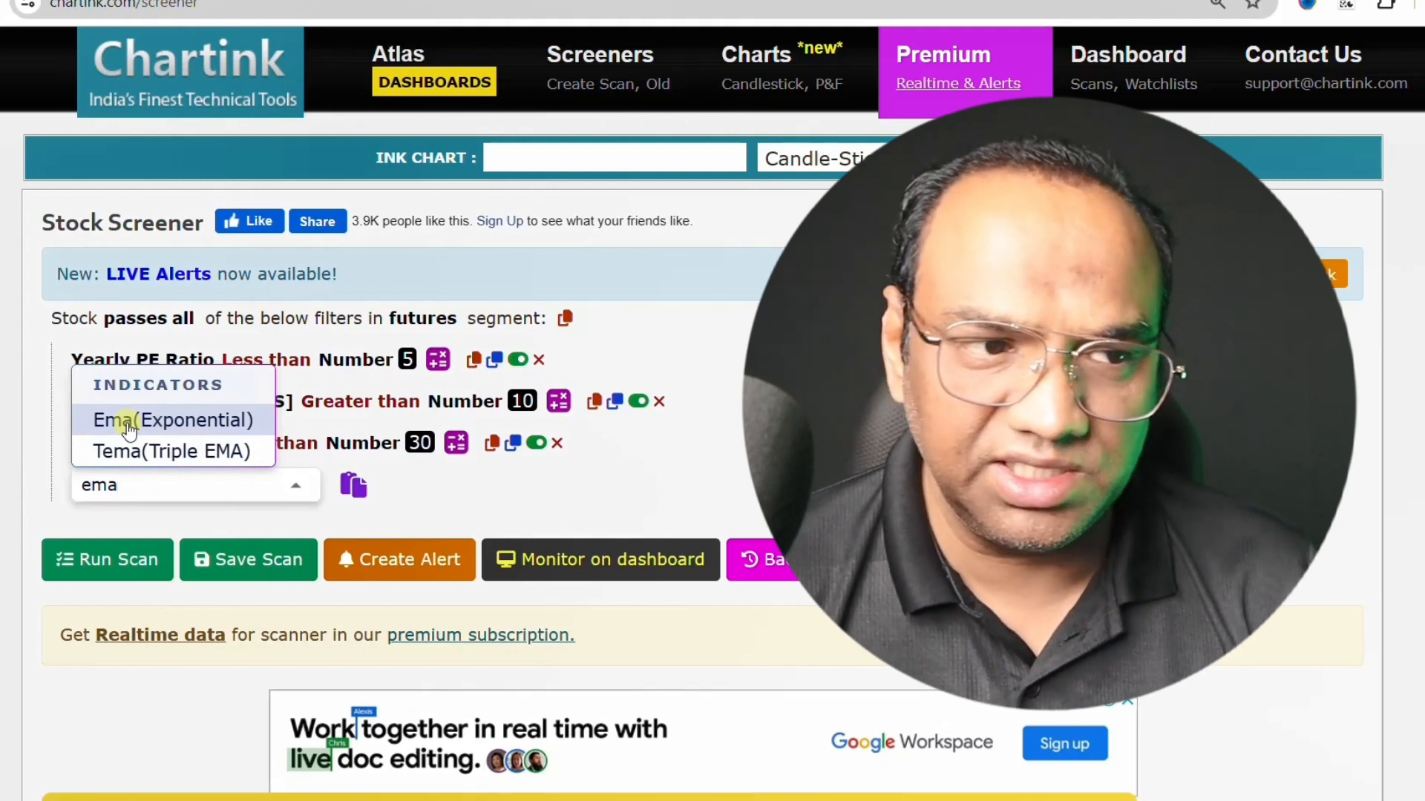
{"action": "left_click", "coordinate": [548, 526]}
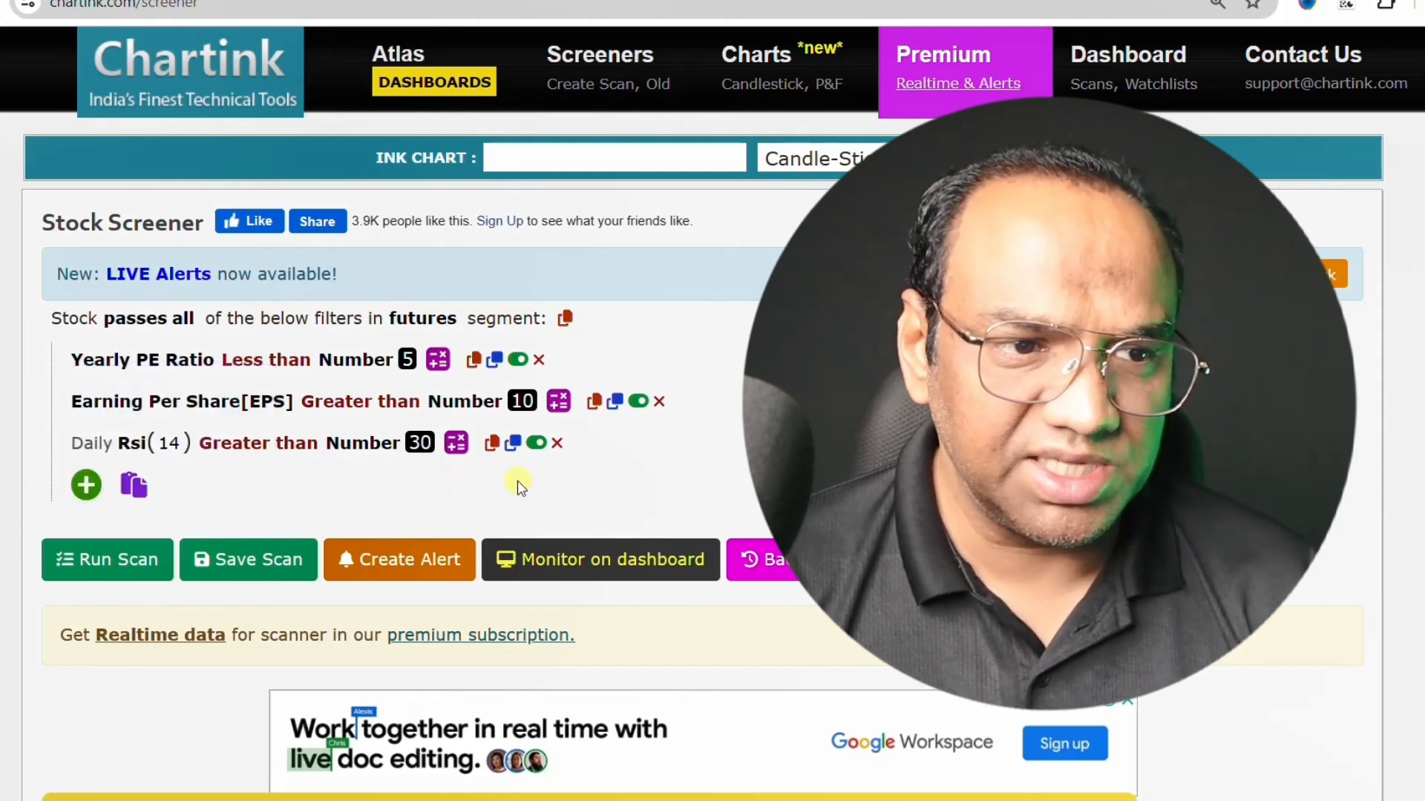
- Delete the daily Rsi(14) filter from the scan and look over the list of filtered stocks
{"action": "left_click", "coordinate": [556, 443]}
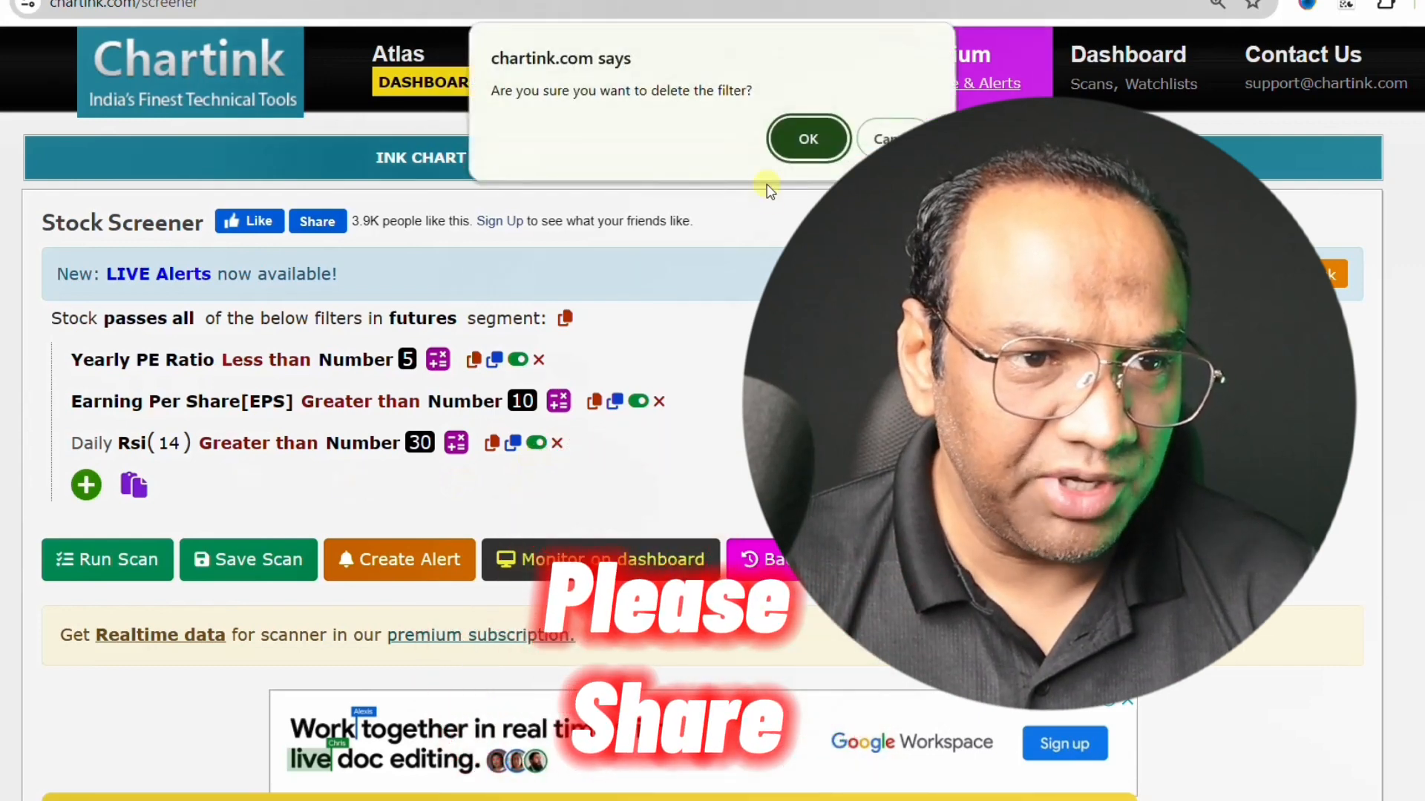
{"action": "left_click", "coordinate": [807, 139]}
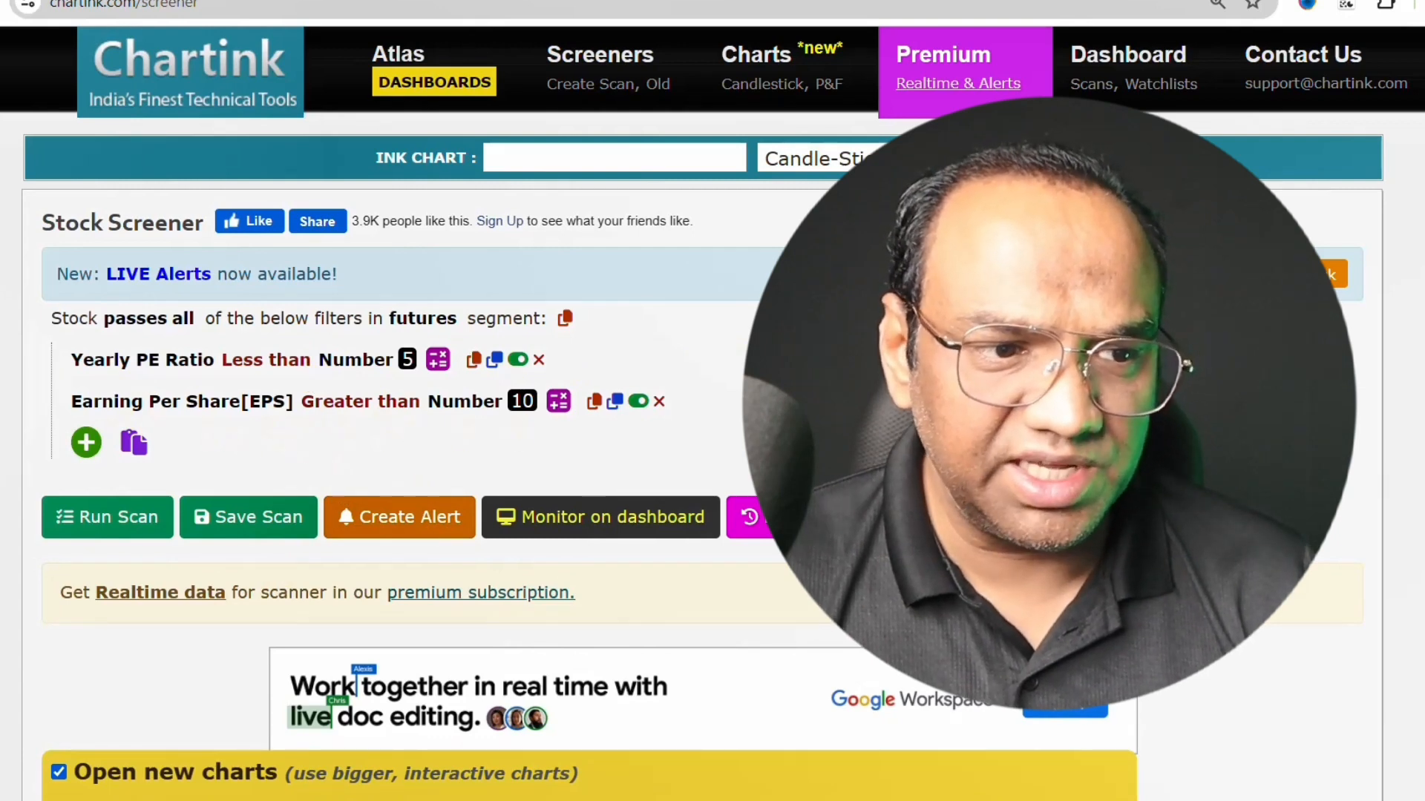
{"action": "scroll", "coordinate": [712, 401], "scroll_direction": "down", "scroll_amount": 12}
{"action": "scroll", "coordinate": [712, 401], "scroll_direction": "up", "scroll_amount": 3}
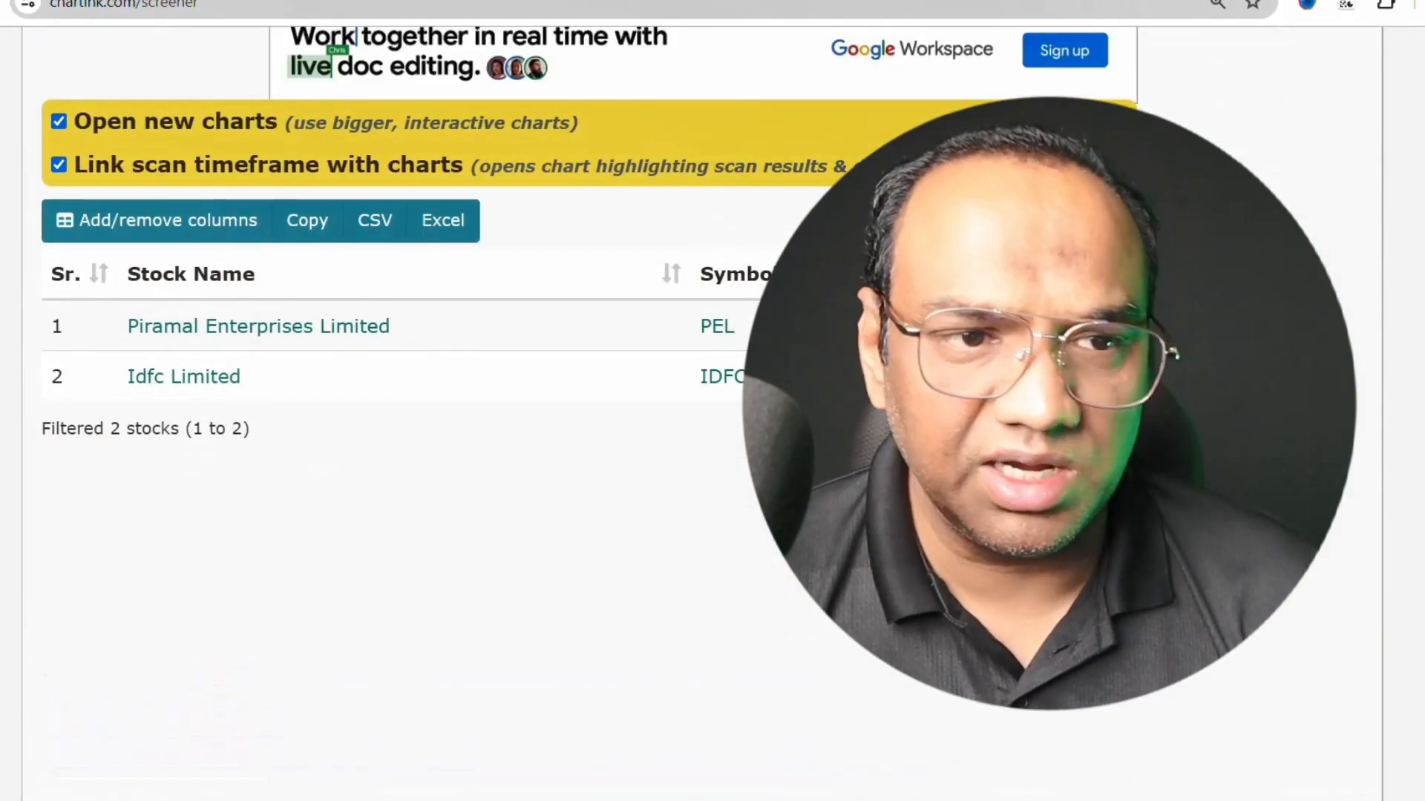
{"action": "scroll", "coordinate": [1382, 631], "scroll_direction": "up", "scroll_amount": 5}
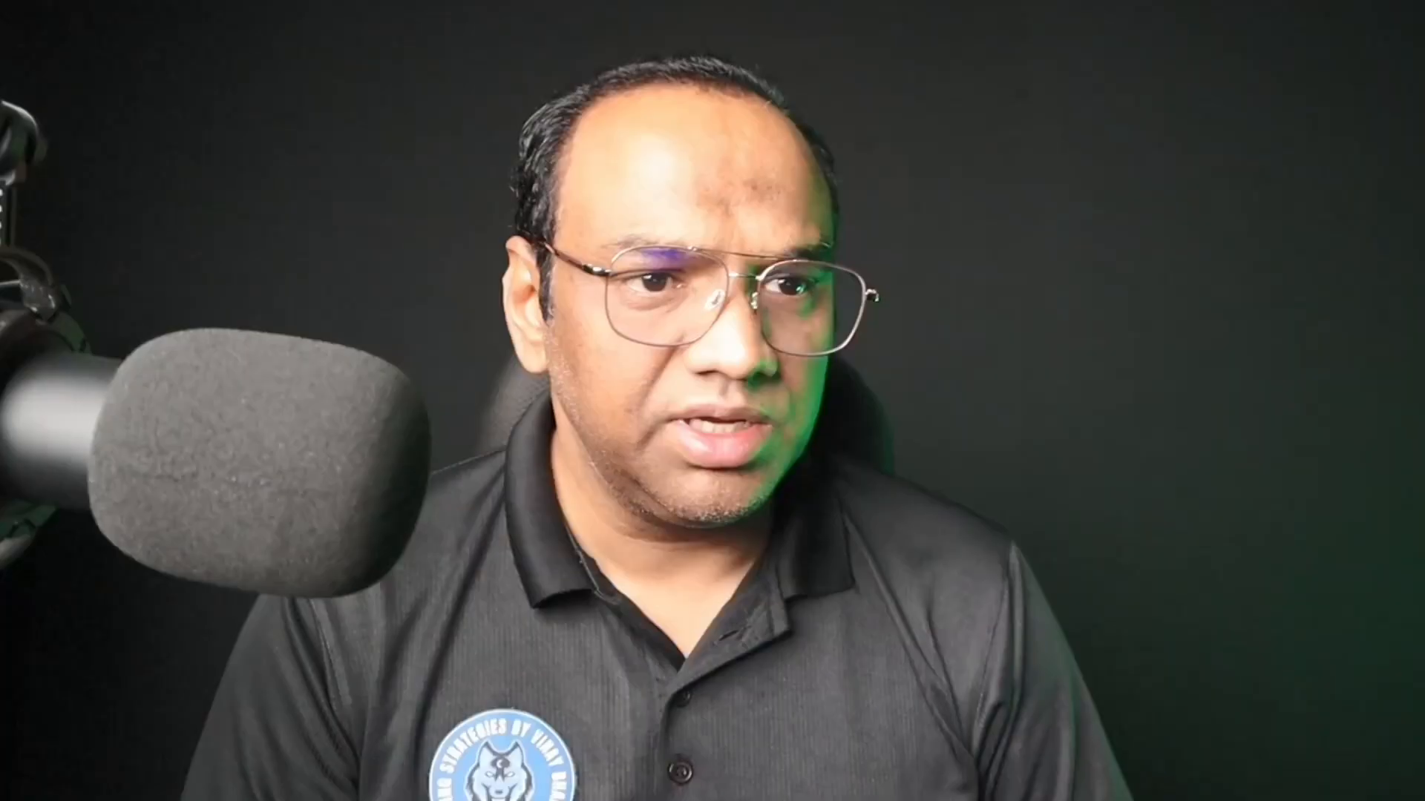